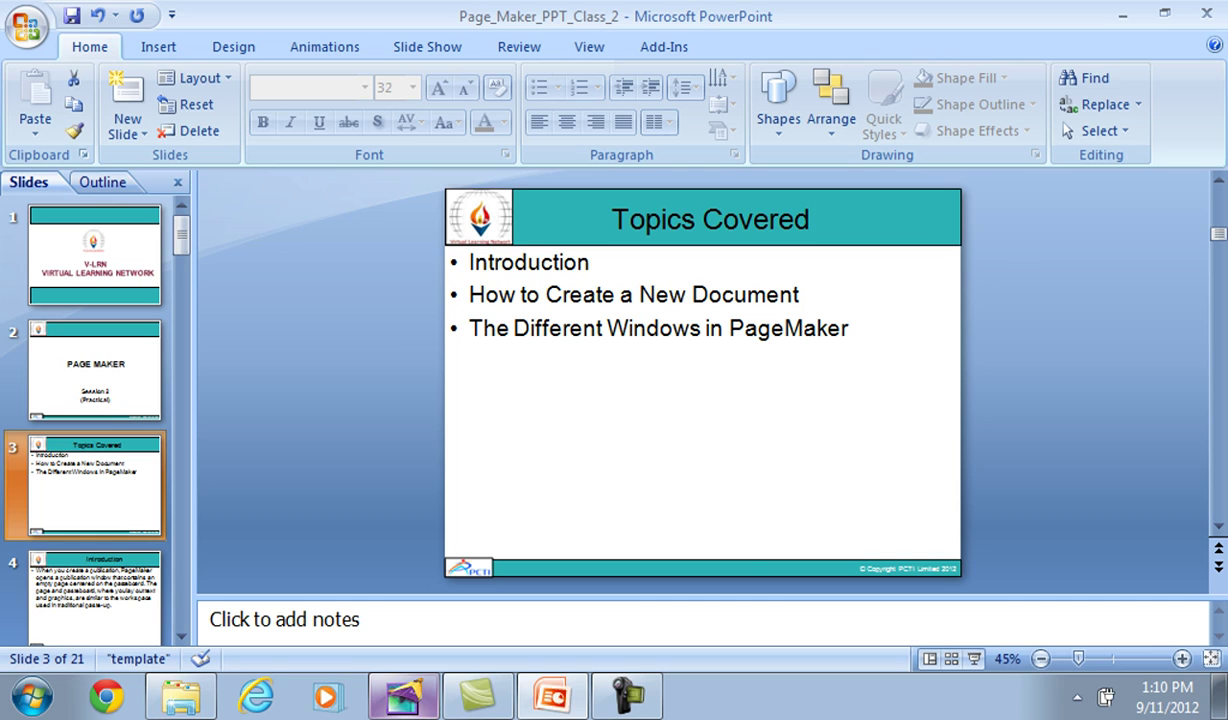
Step: Switch to Adobe PageMaker and create a new Letter-size document with 2 pages
{"action": "left_click", "coordinate": [404, 694]}
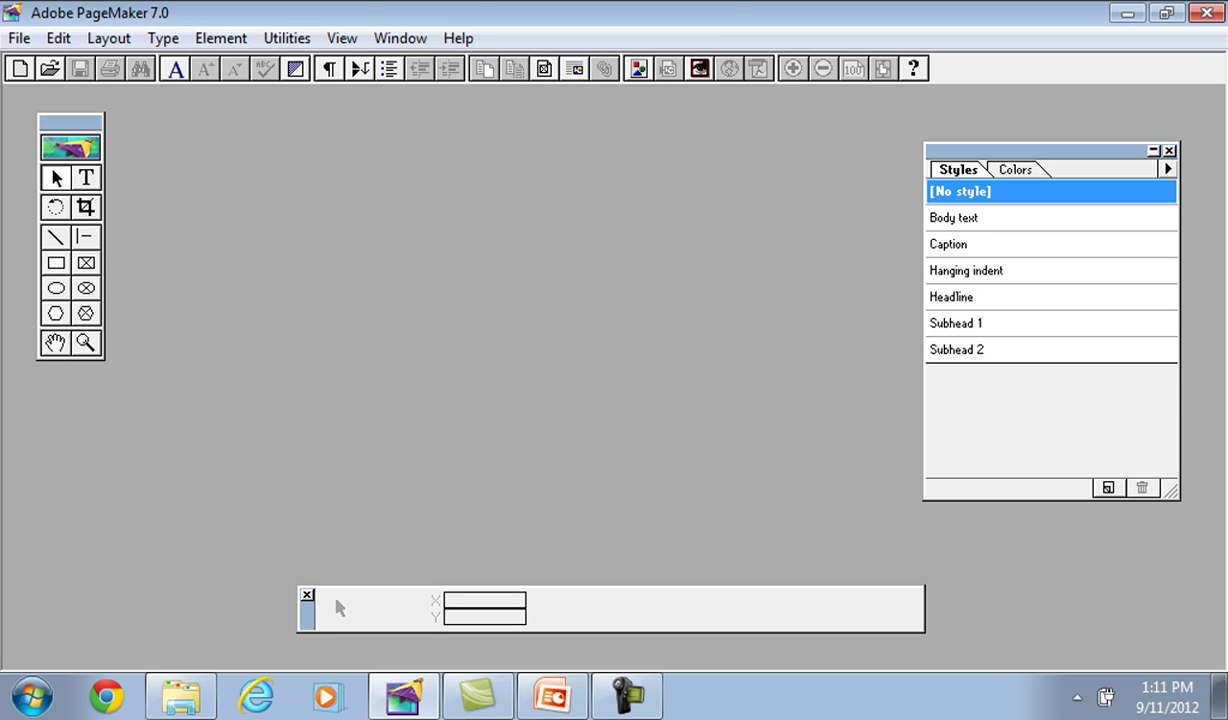
{"action": "key", "text": "ctrl+n"}
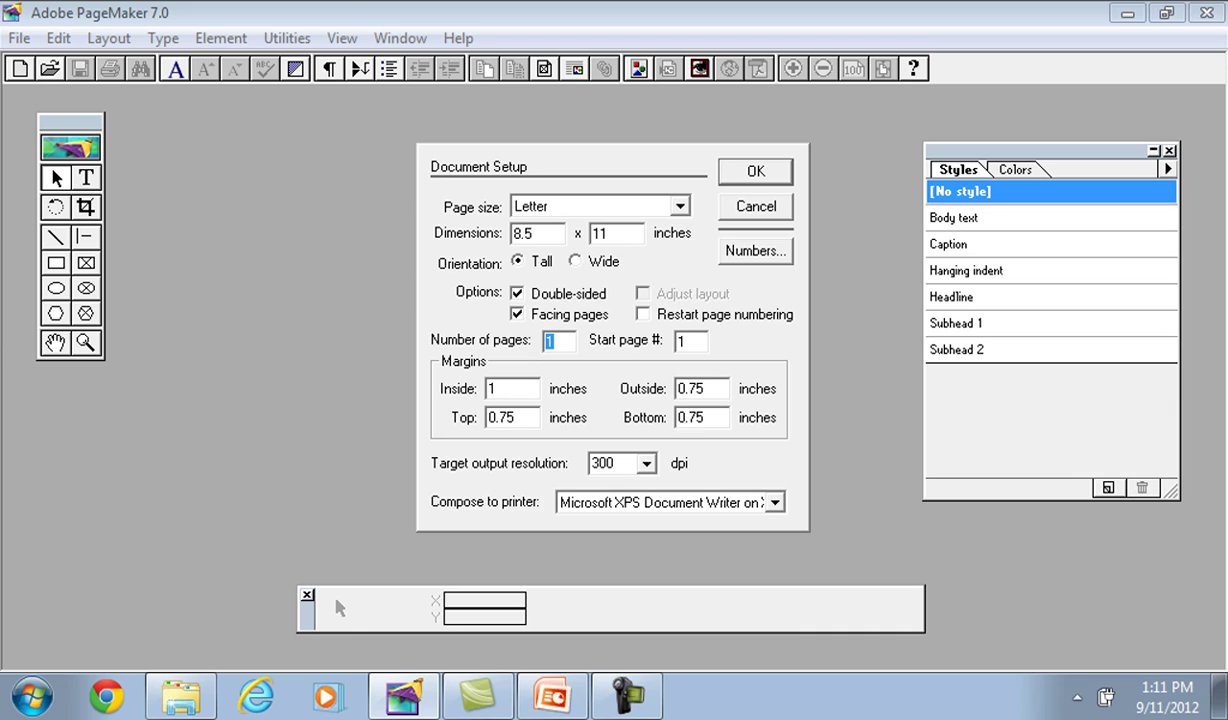
{"action": "type", "text": "2"}
{"action": "left_click", "coordinate": [498, 389]}
{"action": "key", "text": "Return"}
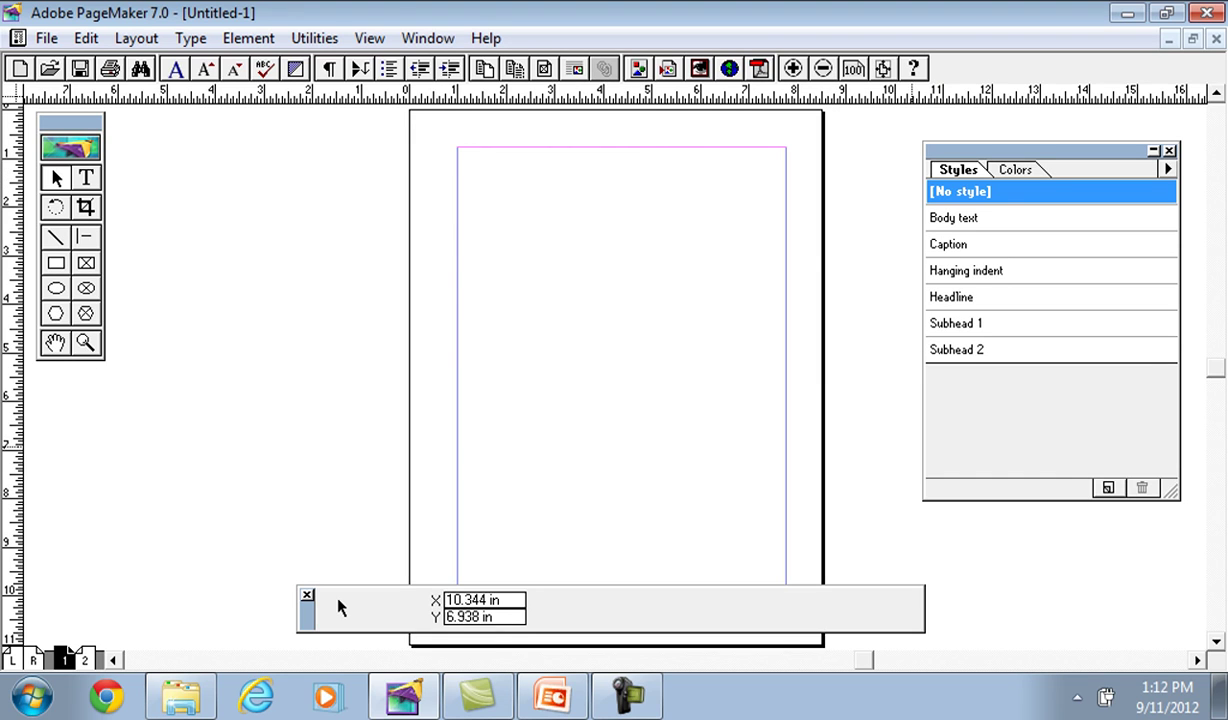
{"action": "scroll", "coordinate": [338, 607], "scroll_direction": "down", "scroll_amount": 10}
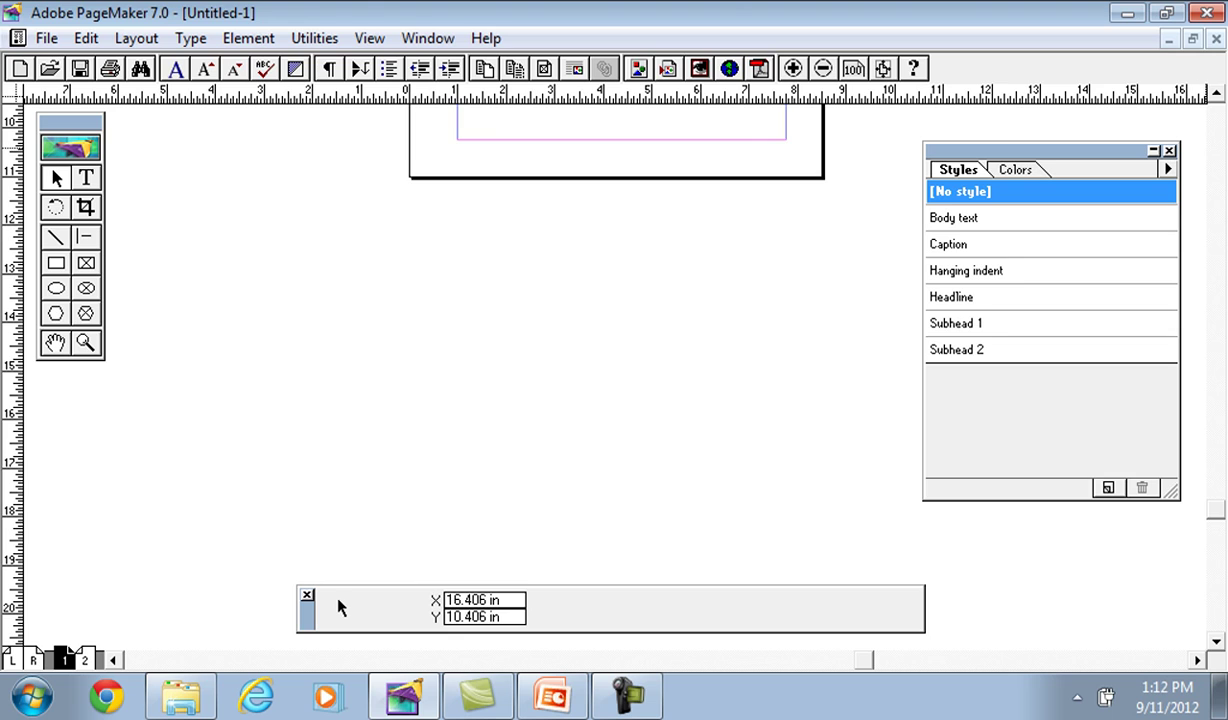
{"action": "scroll", "coordinate": [338, 607], "scroll_direction": "up", "scroll_amount": 10}
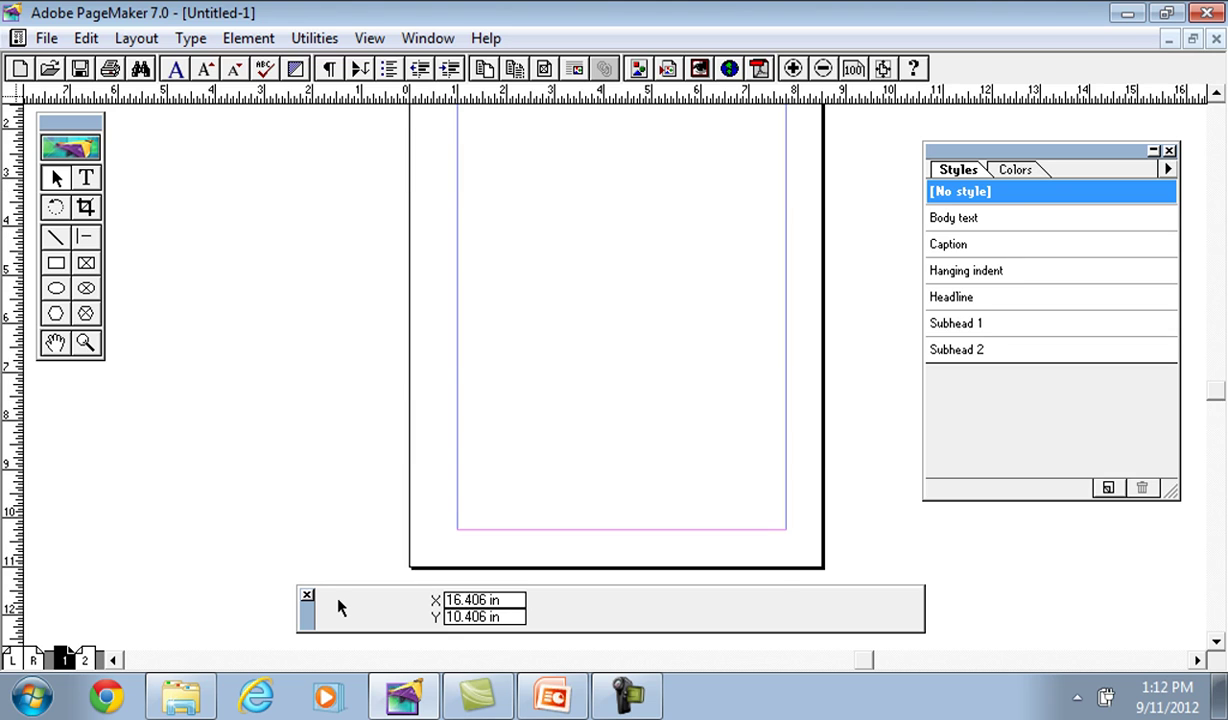
{"action": "scroll", "coordinate": [338, 607], "scroll_direction": "up", "scroll_amount": 2}
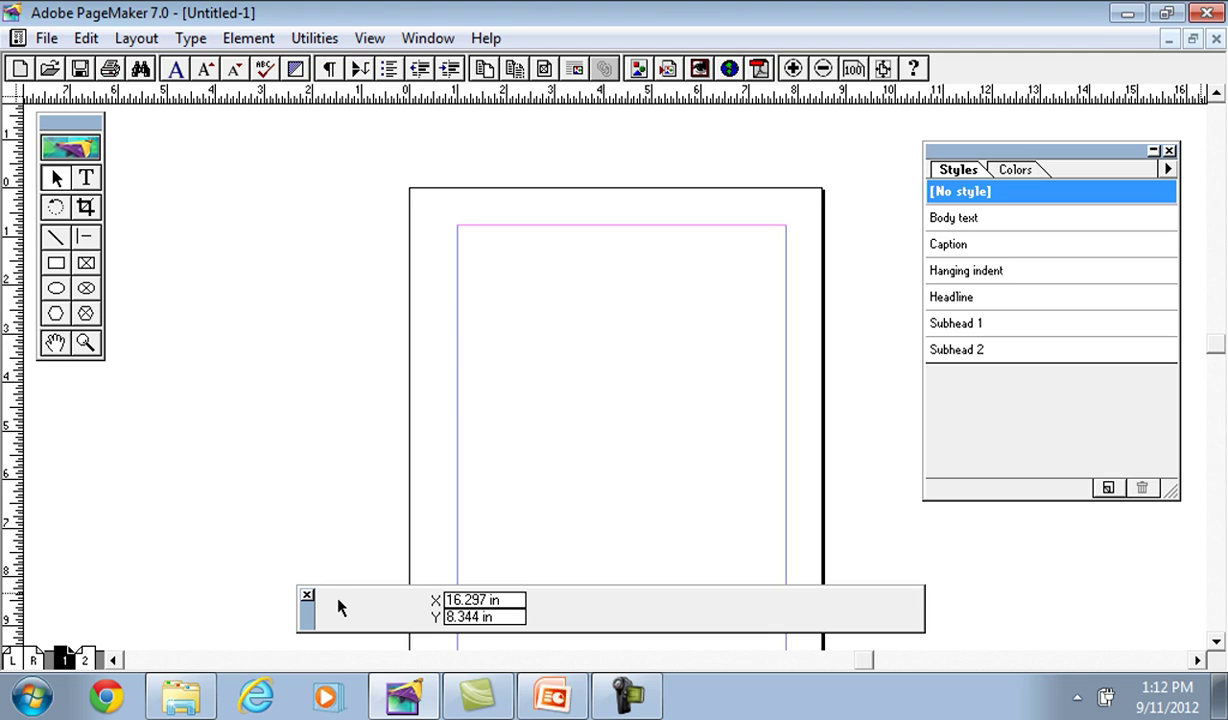
{"action": "scroll", "coordinate": [338, 607], "scroll_direction": "down", "scroll_amount": 2}
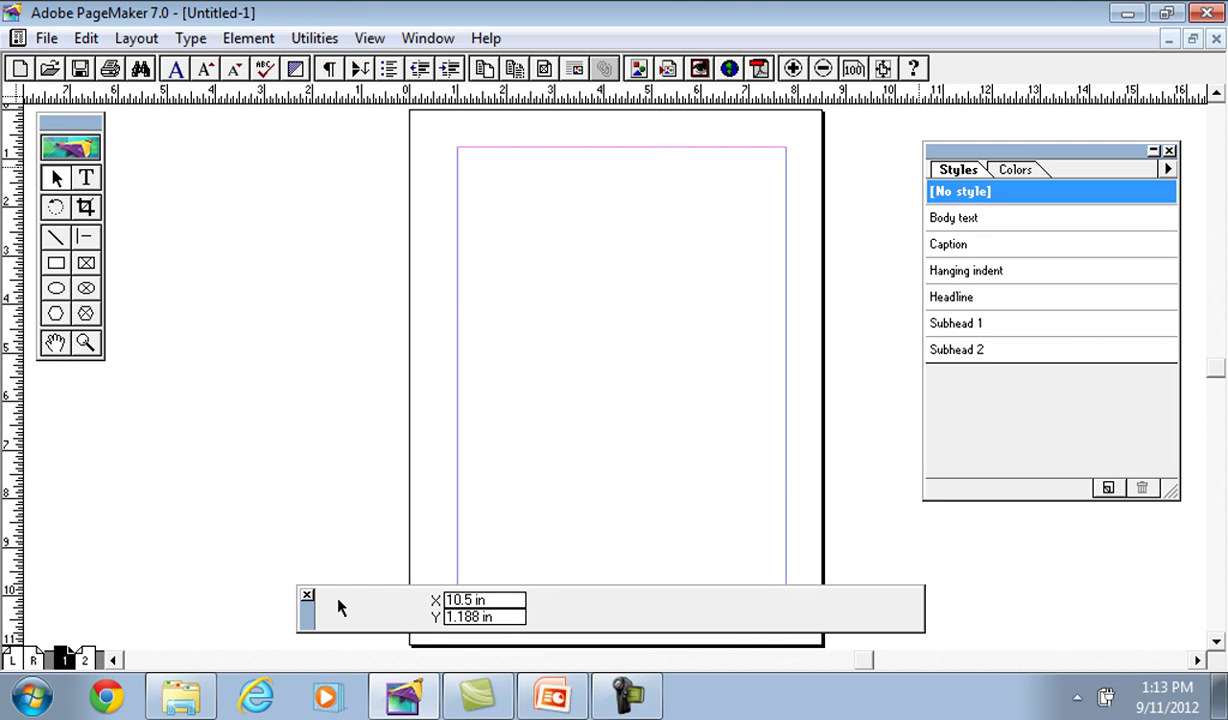
Step: Bring the Colors palette to the front of its group and switch back to Styles
{"action": "key", "text": "ctrl+j"}
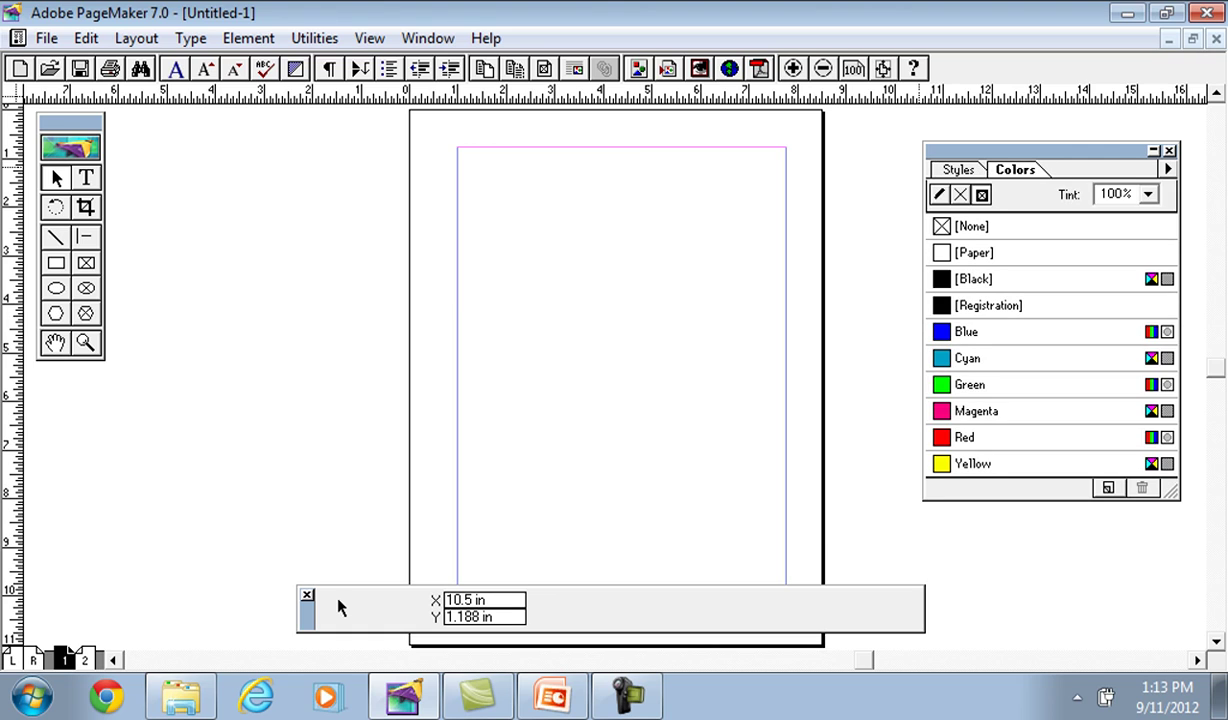
{"action": "key", "text": "ctrl+b"}
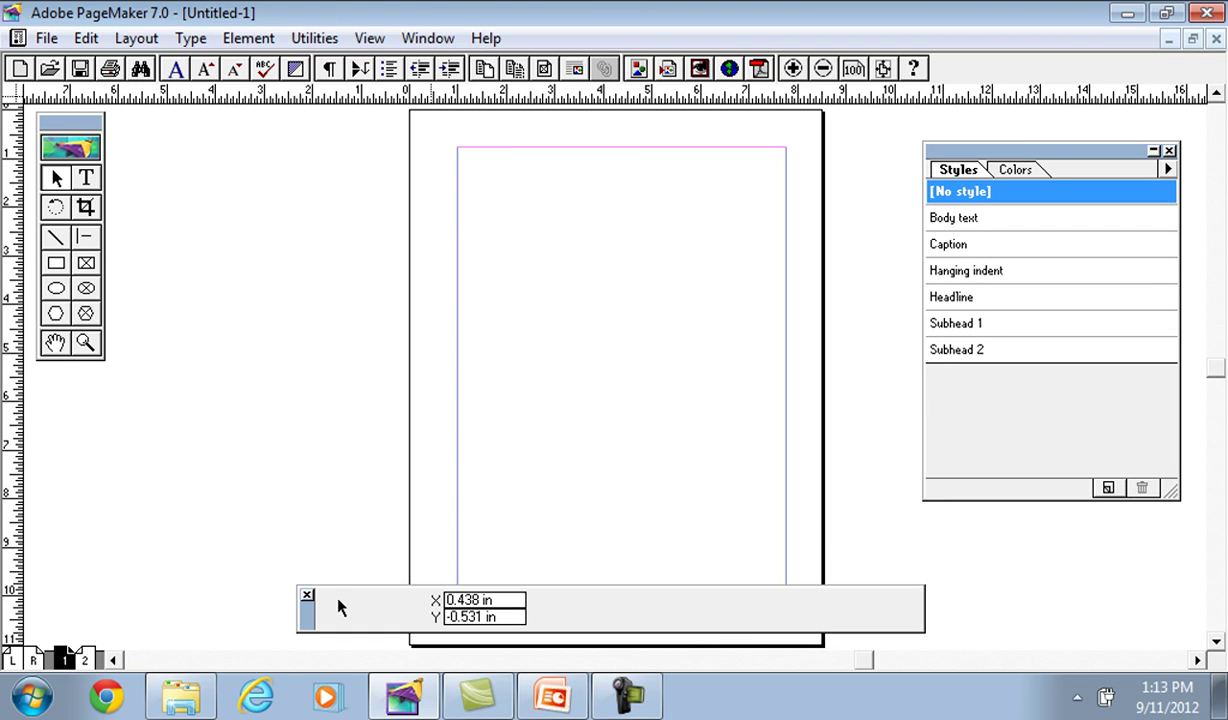
Step: Display the Layers palette and switch its group to Master Pages
{"action": "key", "text": "alt+w"}
{"action": "left_click", "coordinate": [428, 38]}
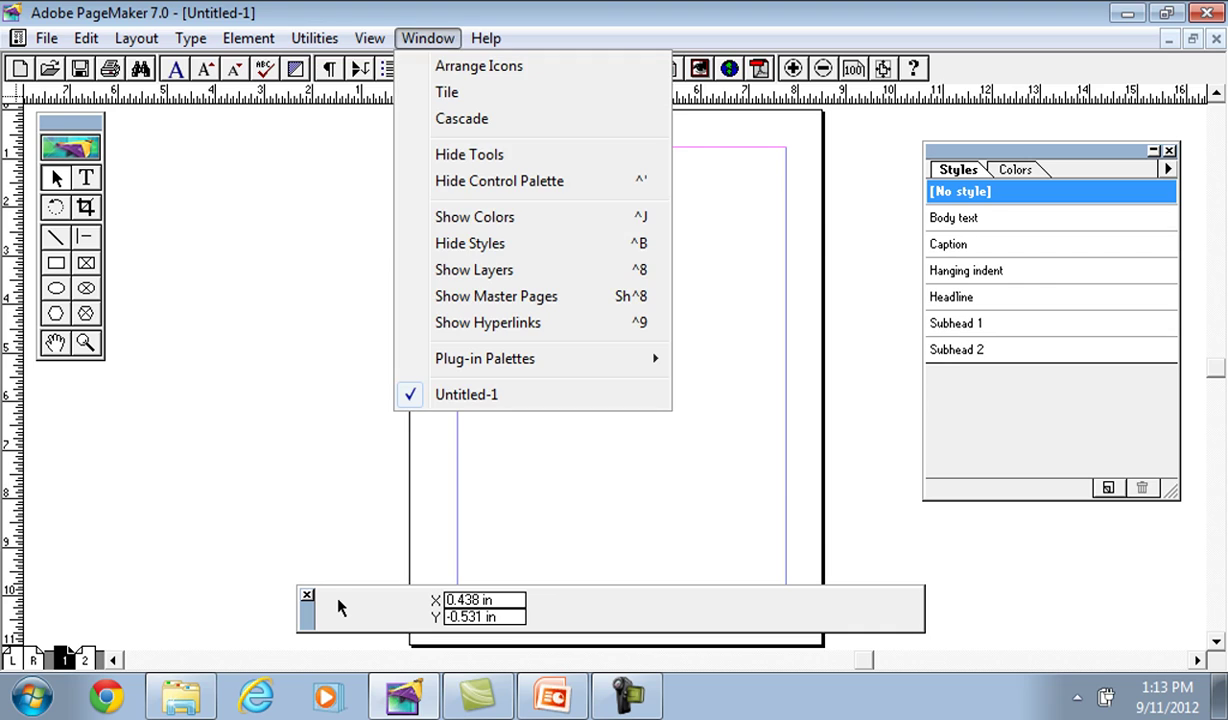
{"action": "key", "text": "Down"}
{"action": "key", "text": "Up"}
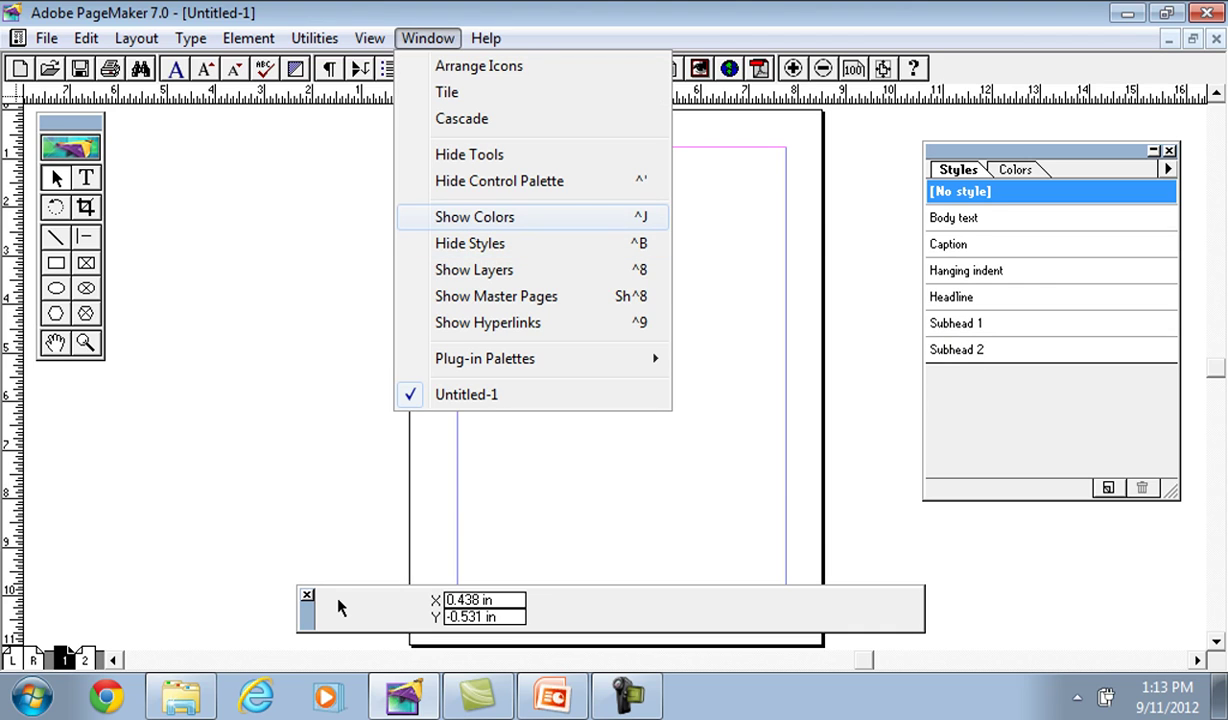
{"action": "key", "text": "Down"}
{"action": "key", "text": "Down"}
{"action": "key", "text": "Return"}
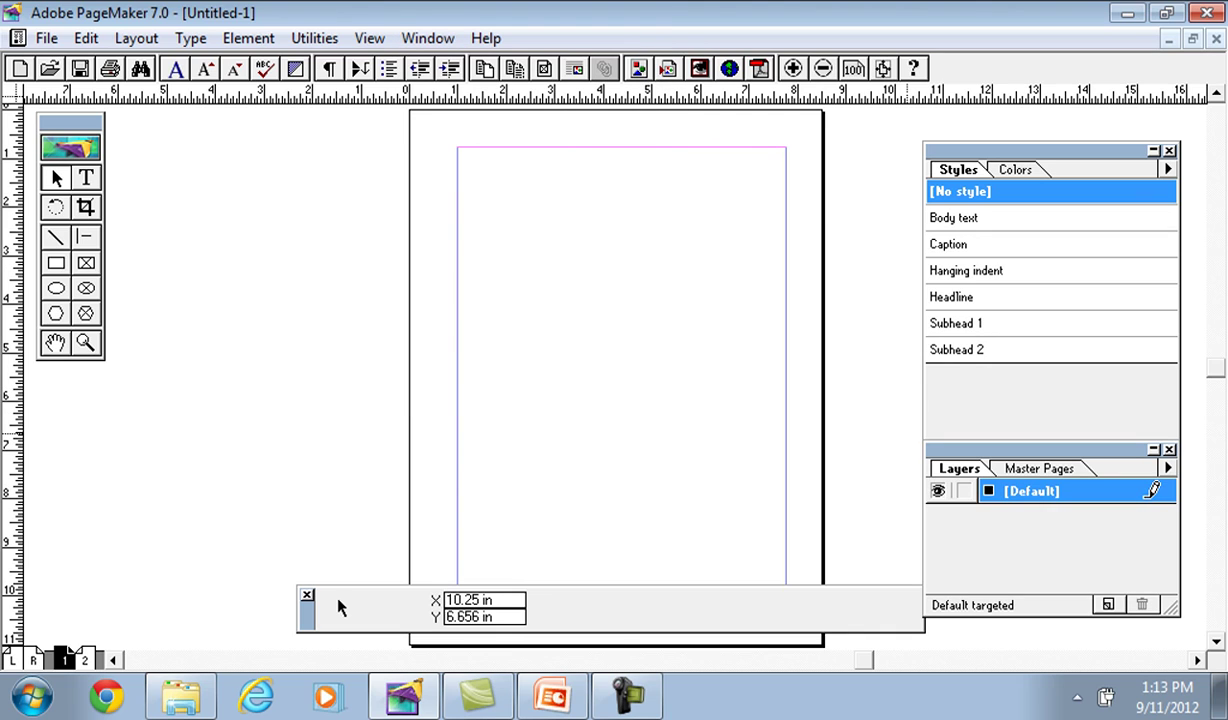
{"action": "left_click", "coordinate": [1039, 468]}
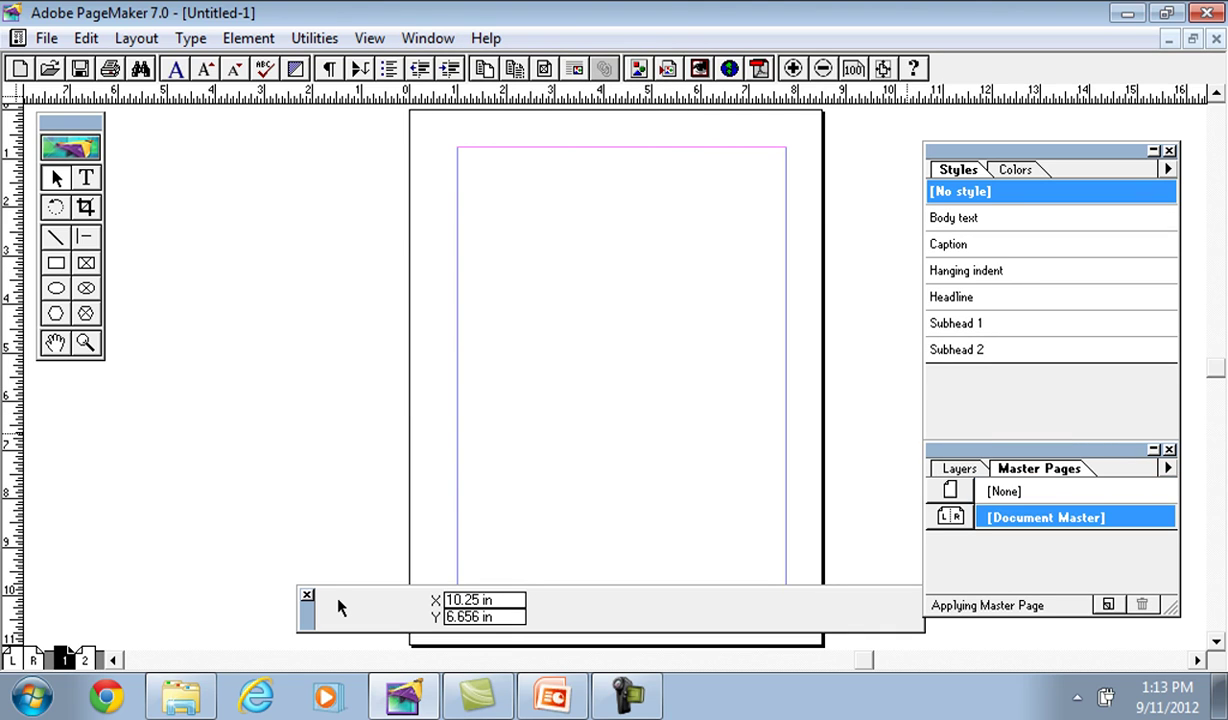
Step: Show the Data Merge plug-in palette
{"action": "left_click", "coordinate": [428, 38]}
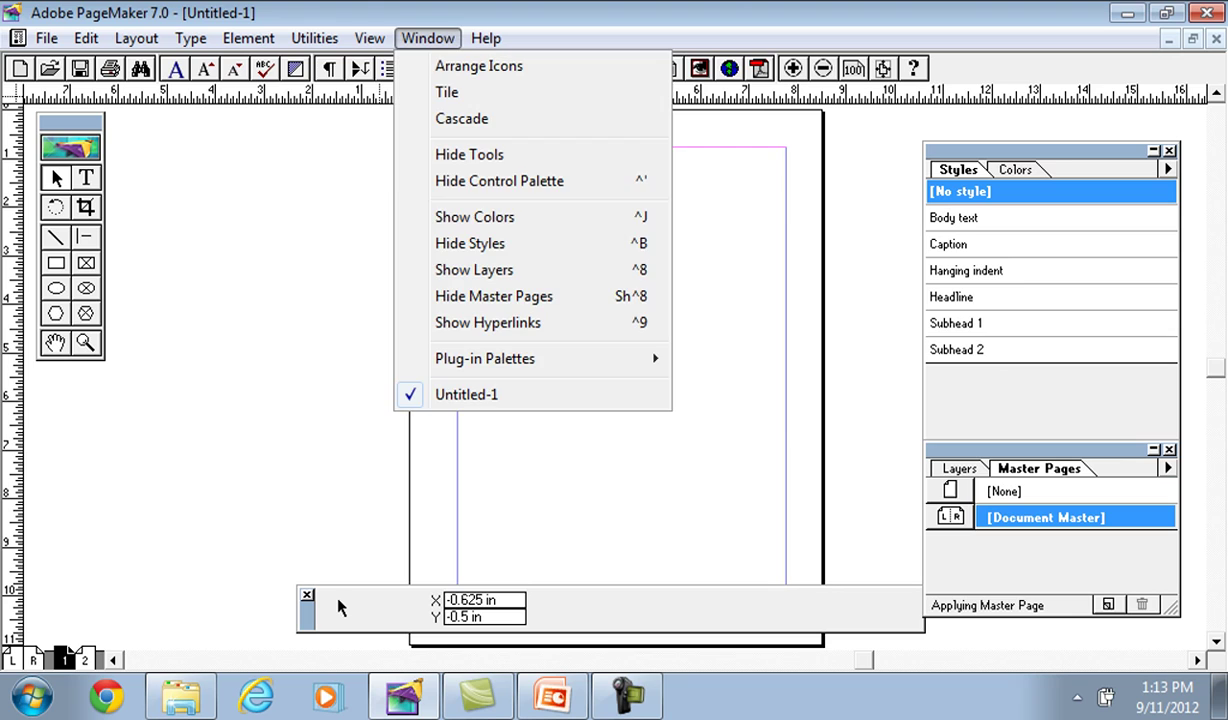
{"action": "key", "text": "Down"}
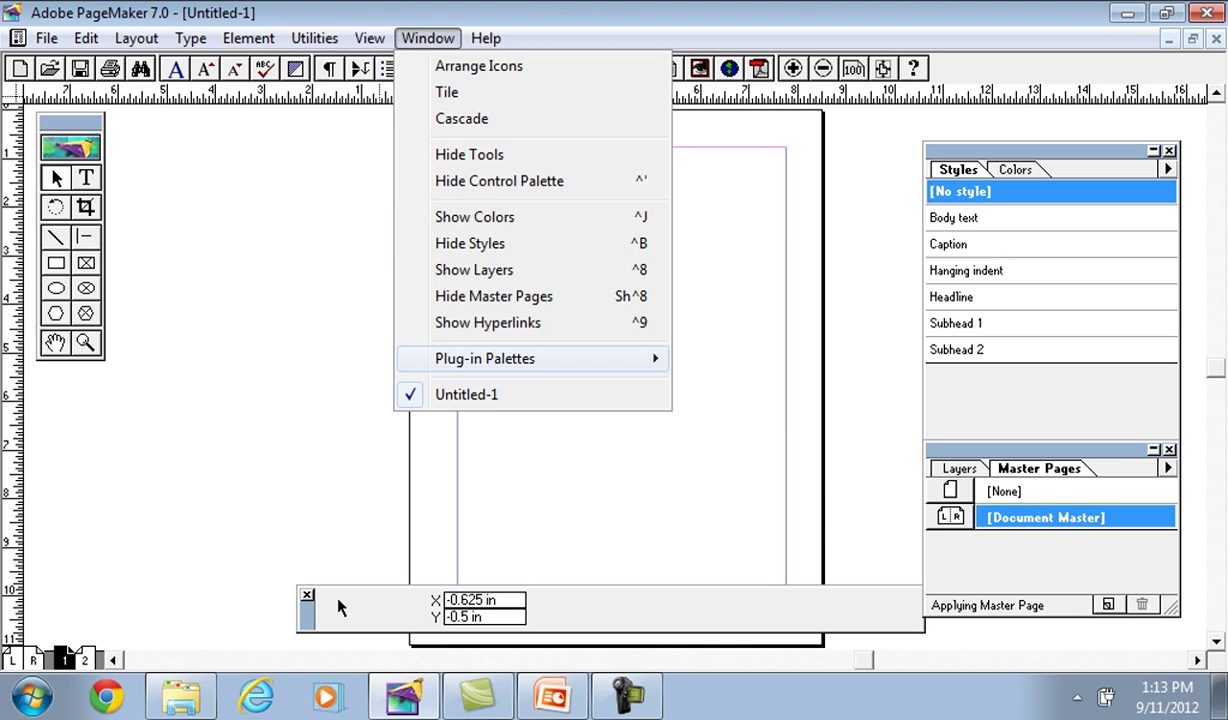
{"action": "key", "text": "Right"}
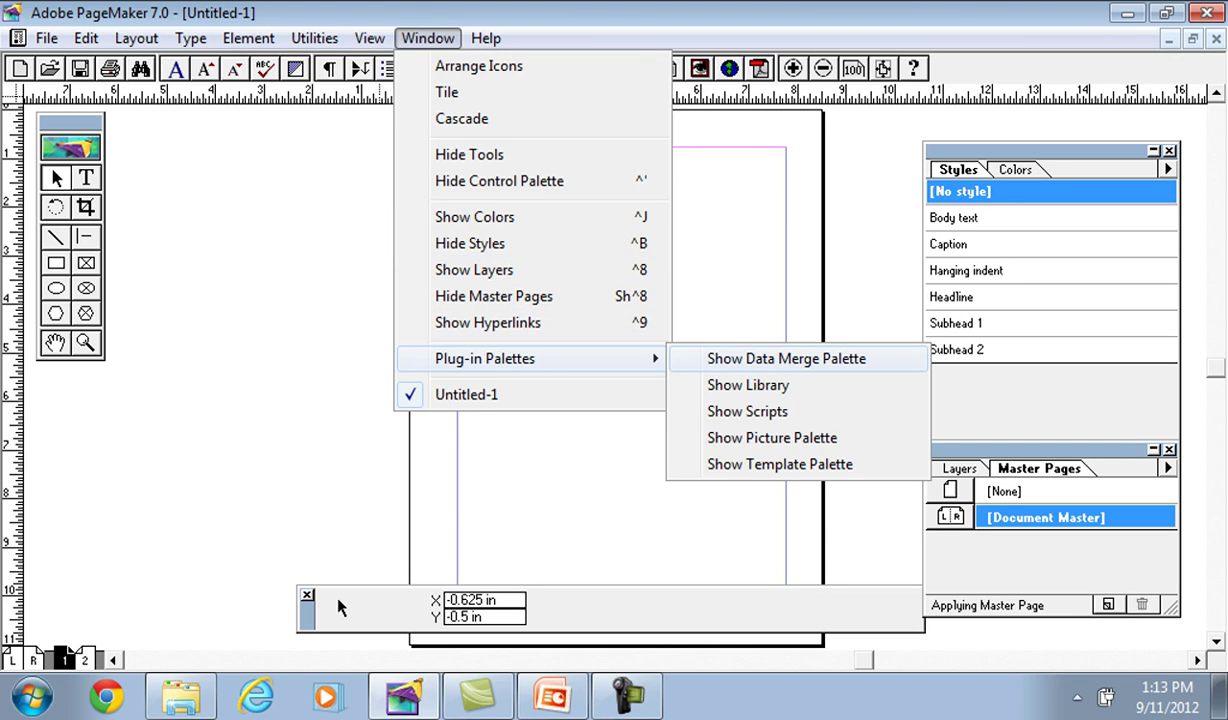
{"action": "key", "text": "Return"}
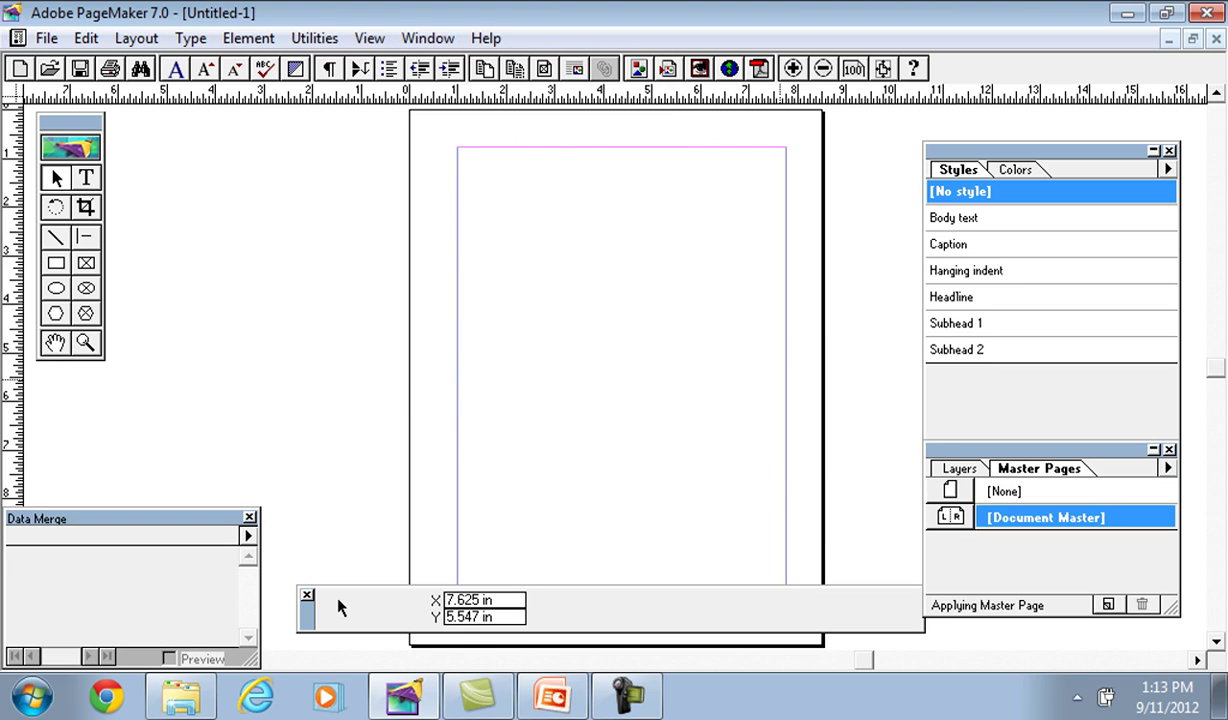
Step: Show the Scripts plug-in palette and place it above the Data Merge palette, between the toolbox and the page
{"action": "key", "text": "alt+w"}
{"action": "key", "text": "Down"}
{"action": "key", "text": "Down"}
{"action": "key", "text": "Down"}
{"action": "key", "text": "Down"}
{"action": "key", "text": "Down"}
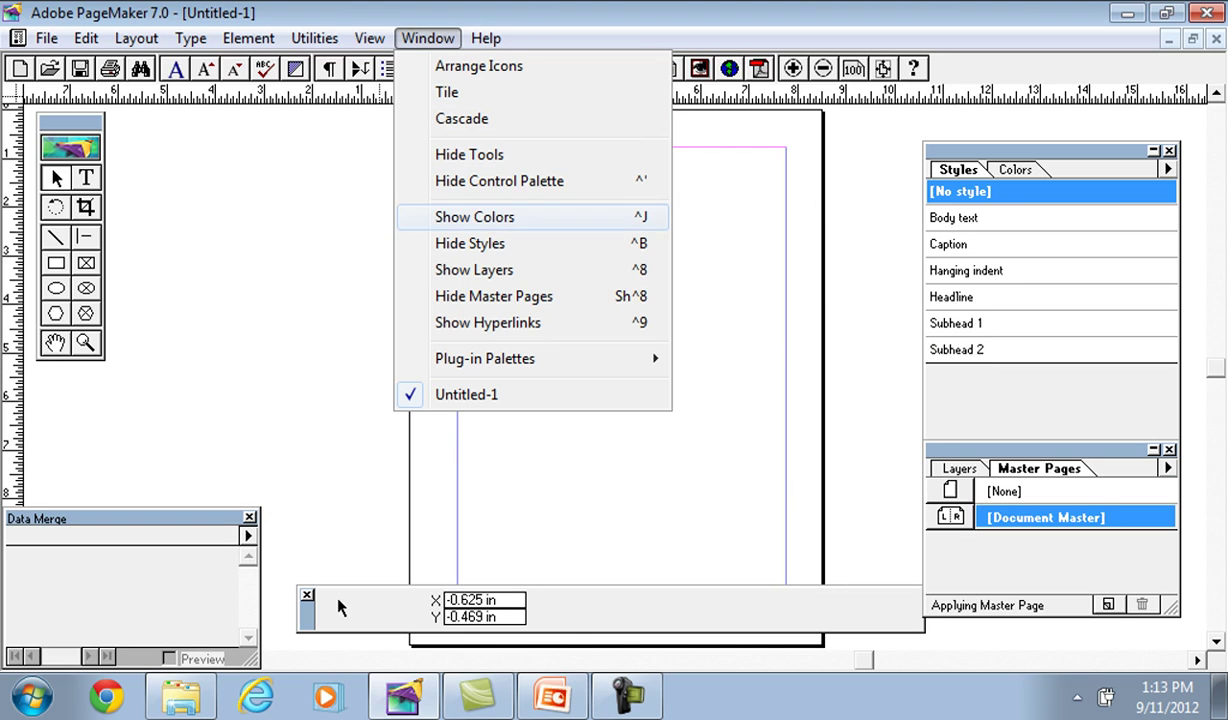
{"action": "key", "text": "Down"}
{"action": "key", "text": "Down"}
{"action": "key", "text": "Down"}
{"action": "key", "text": "Down"}
{"action": "key", "text": "Down"}
{"action": "key", "text": "Right"}
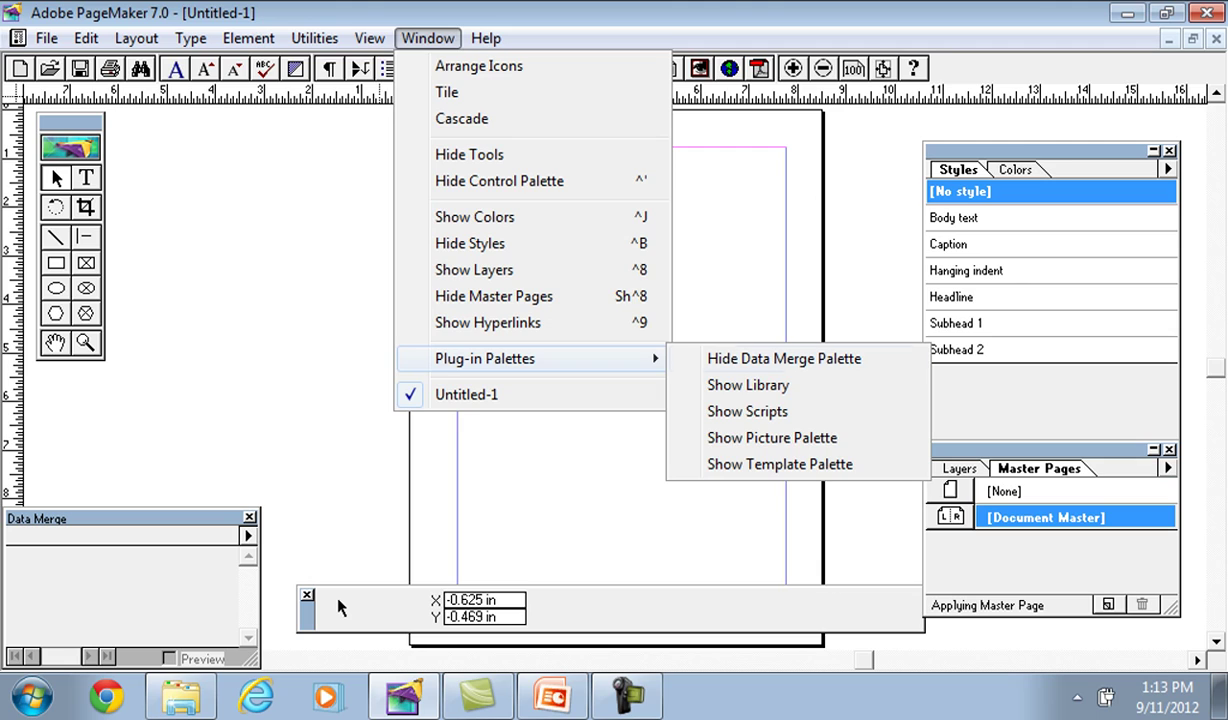
{"action": "key", "text": "Down"}
{"action": "key", "text": "Down"}
{"action": "key", "text": "Down"}
{"action": "key", "text": "Down"}
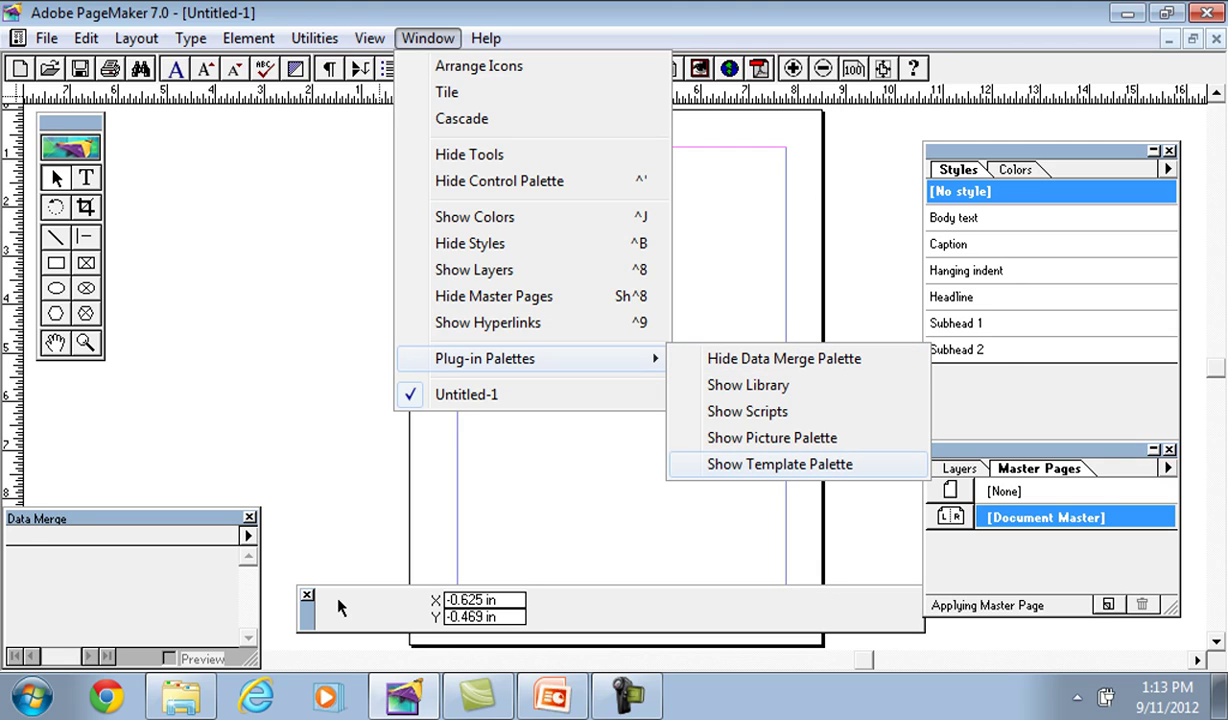
{"action": "key", "text": "Up"}
{"action": "key", "text": "Up"}
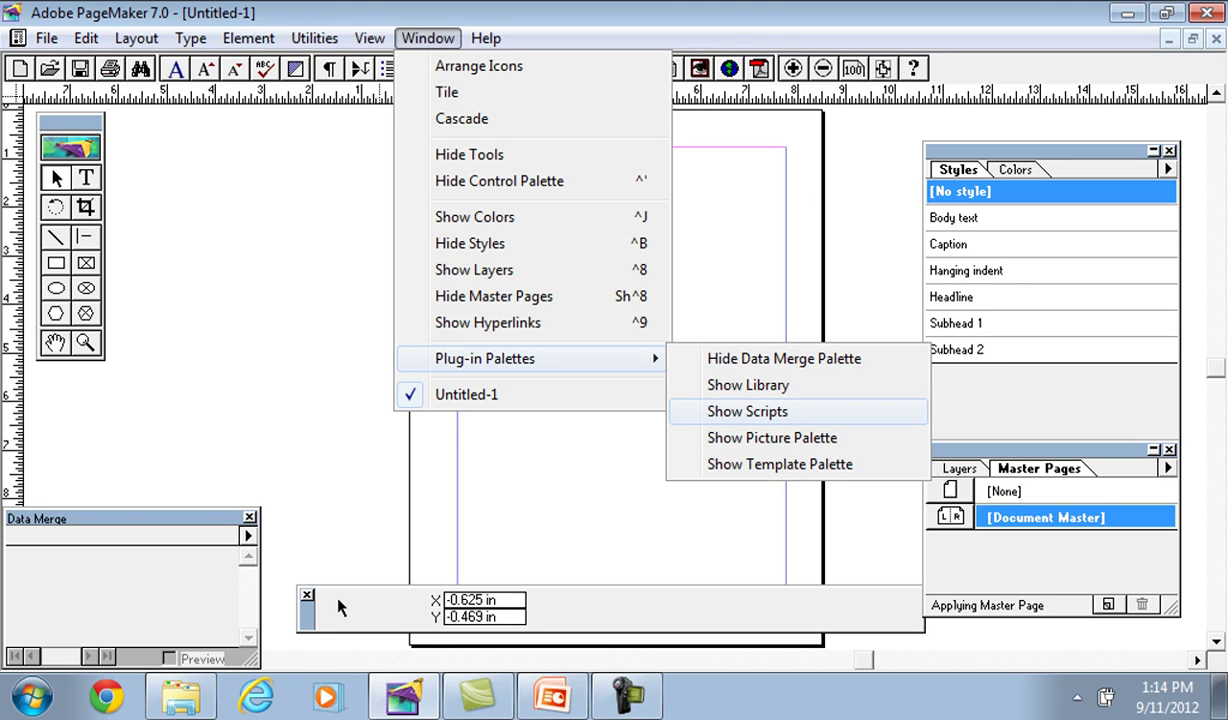
{"action": "key", "text": "Return"}
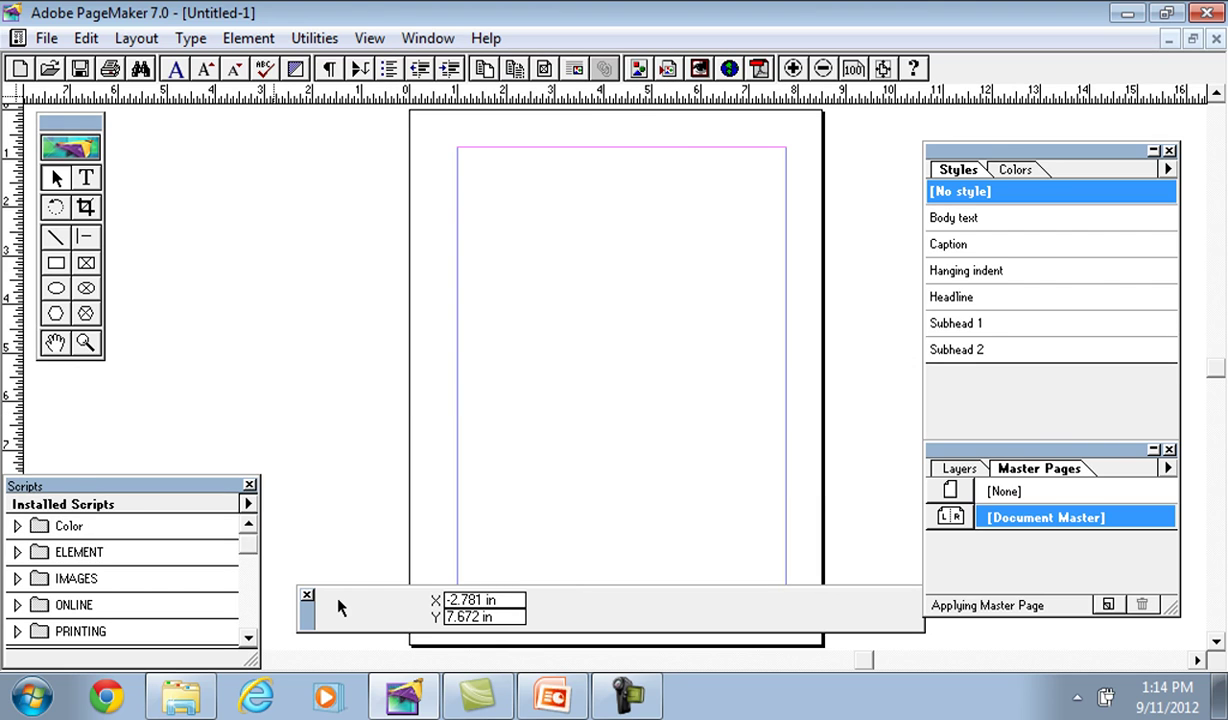
{"action": "left_click_drag", "start_coordinate": [157, 486], "coordinate": [280, 279]}
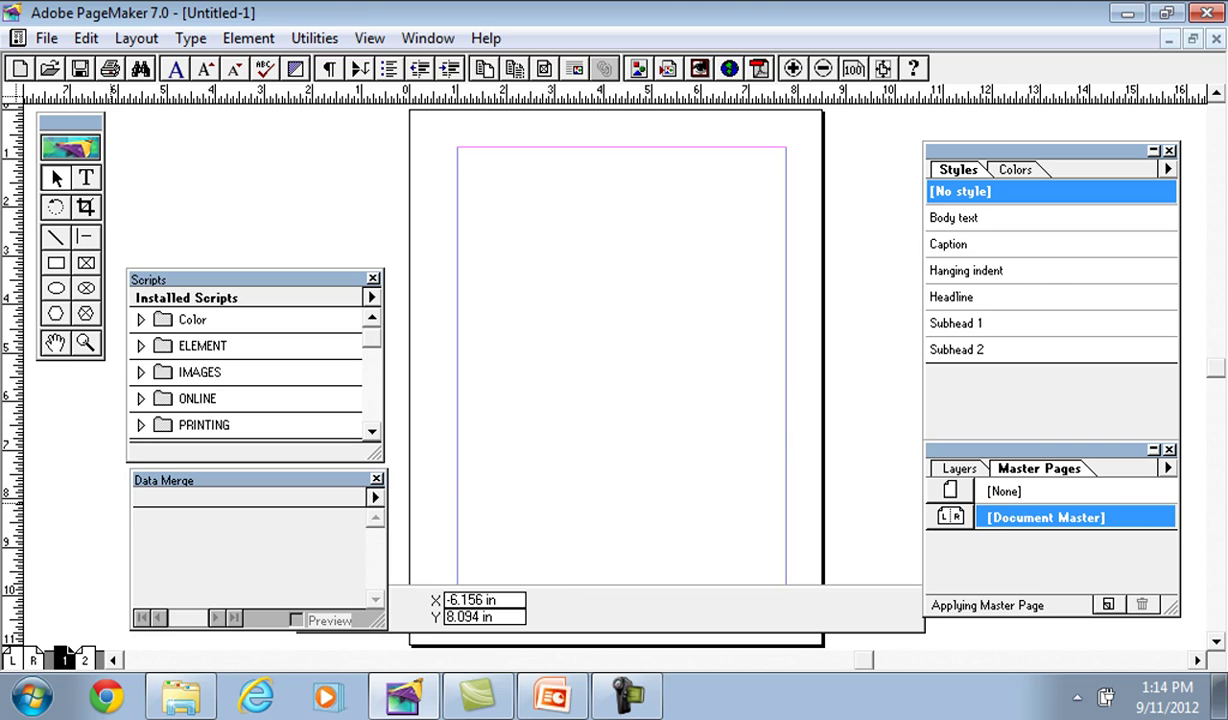
Step: Hide all palettes except the toolbox and display them again
{"action": "key", "text": "shift+Tab"}
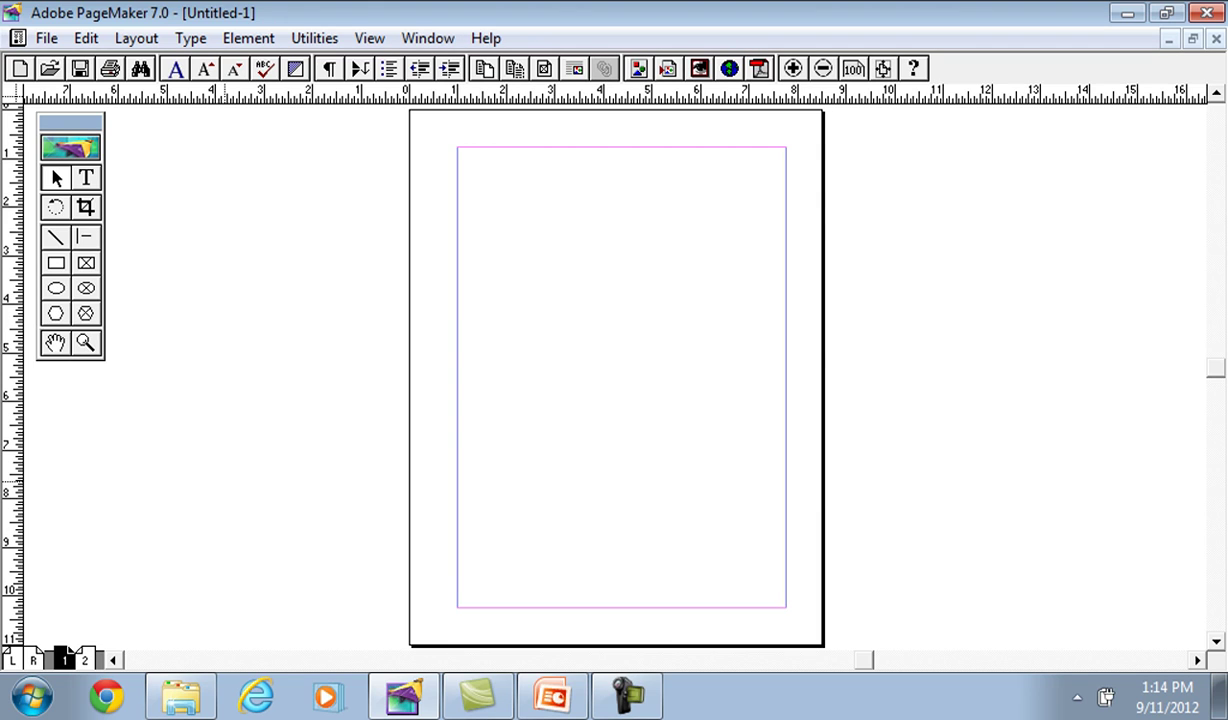
{"action": "key", "text": "shift+Tab"}
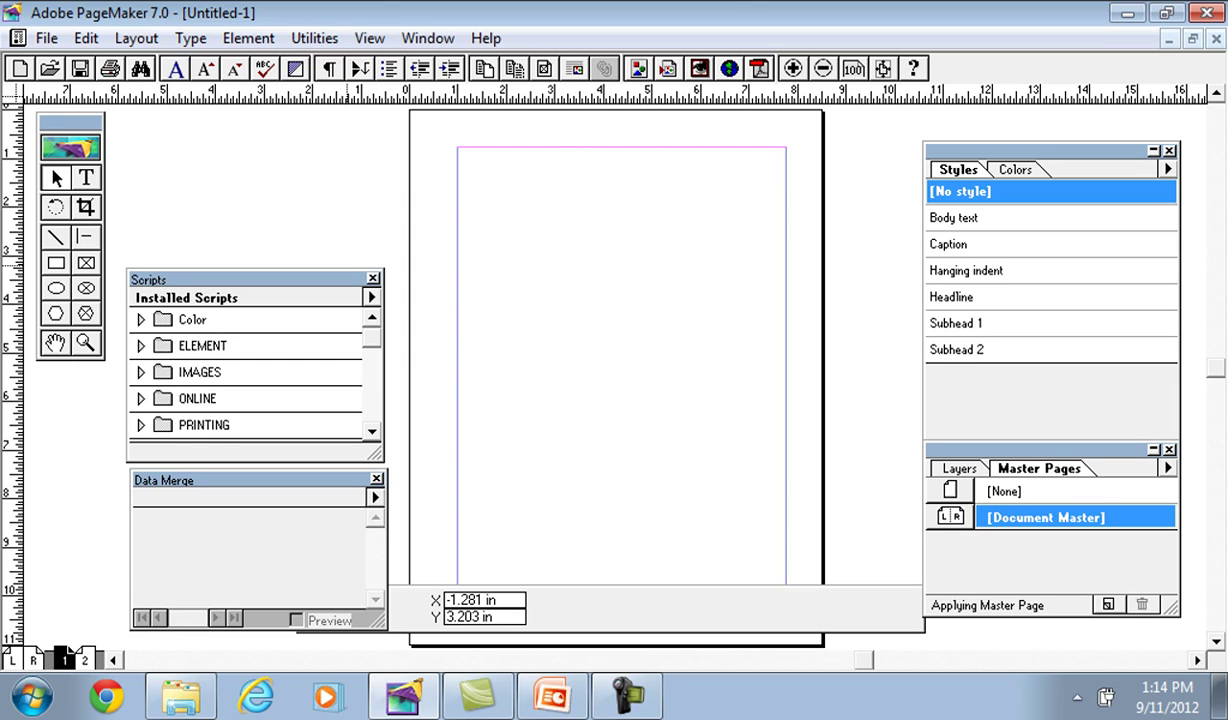
Step: Close the Scripts palette and hide the Data Merge palette
{"action": "left_click", "coordinate": [373, 277]}
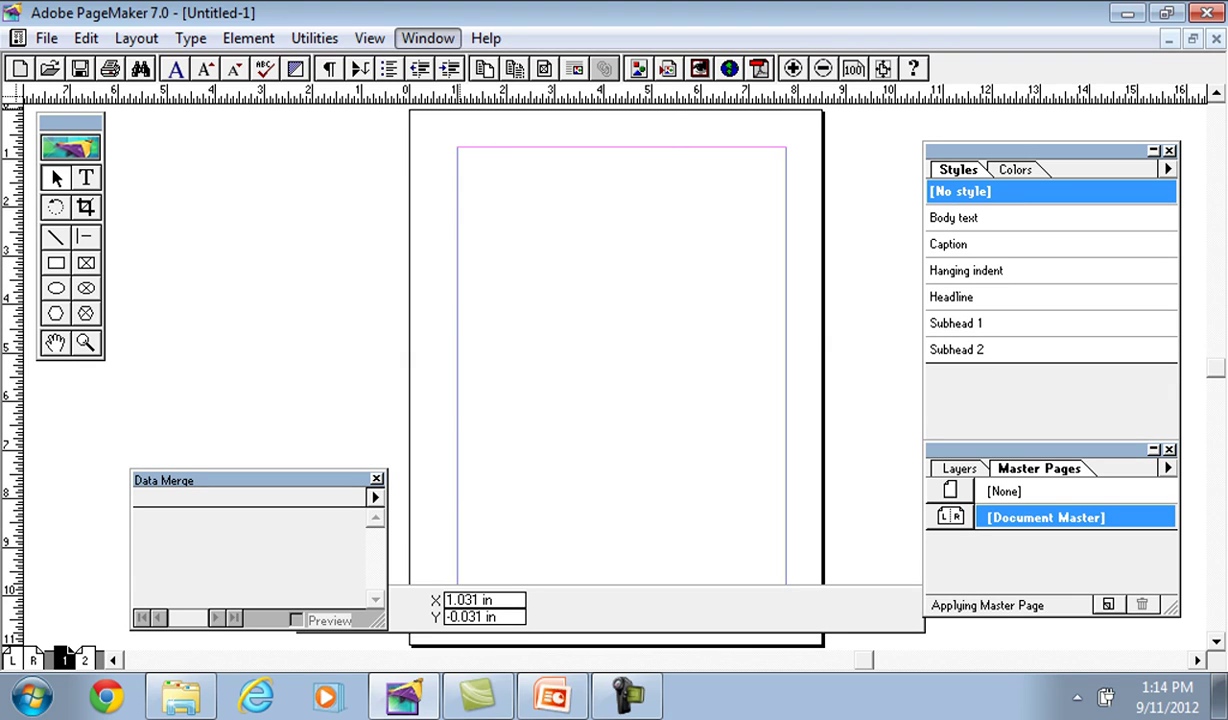
{"action": "left_click", "coordinate": [428, 38]}
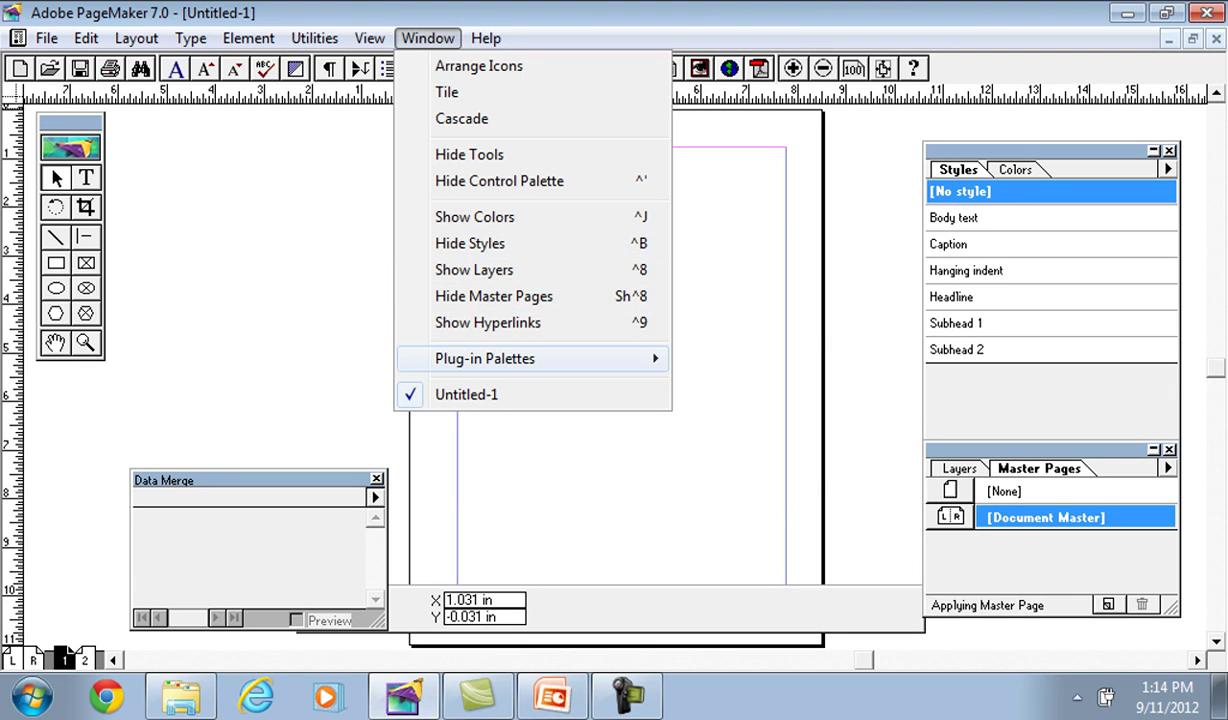
{"action": "mouse_move", "coordinate": [485, 358]}
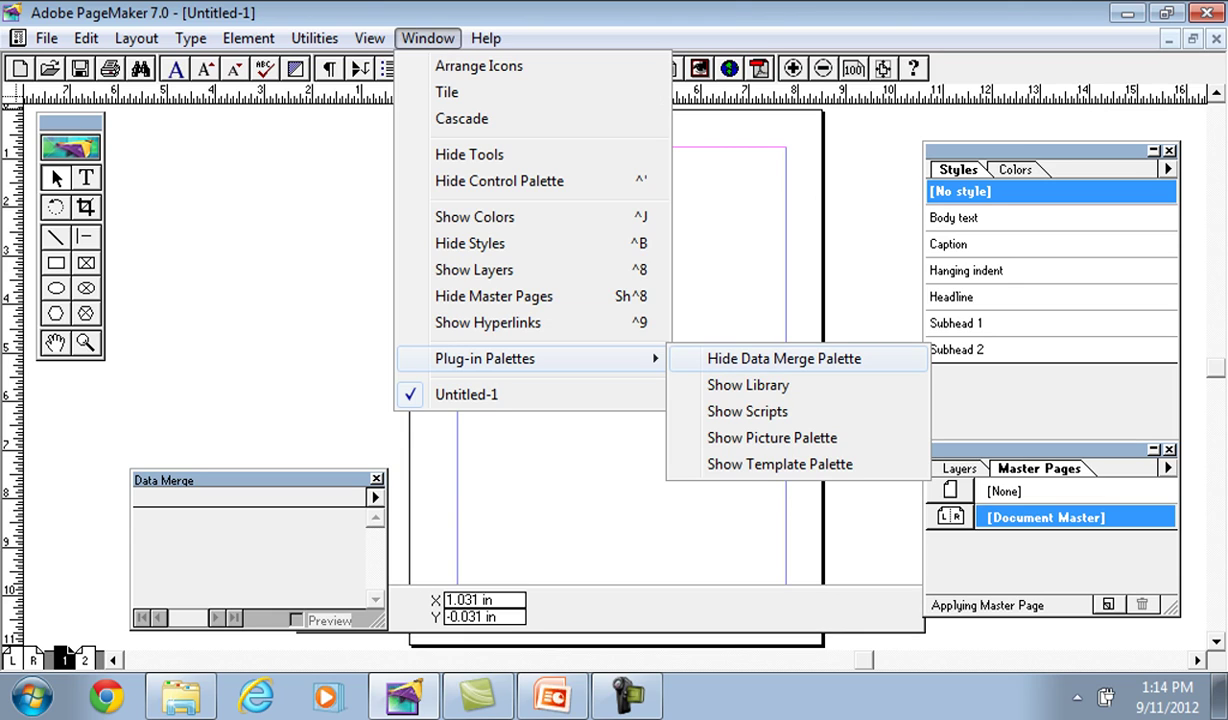
{"action": "left_click", "coordinate": [783, 358]}
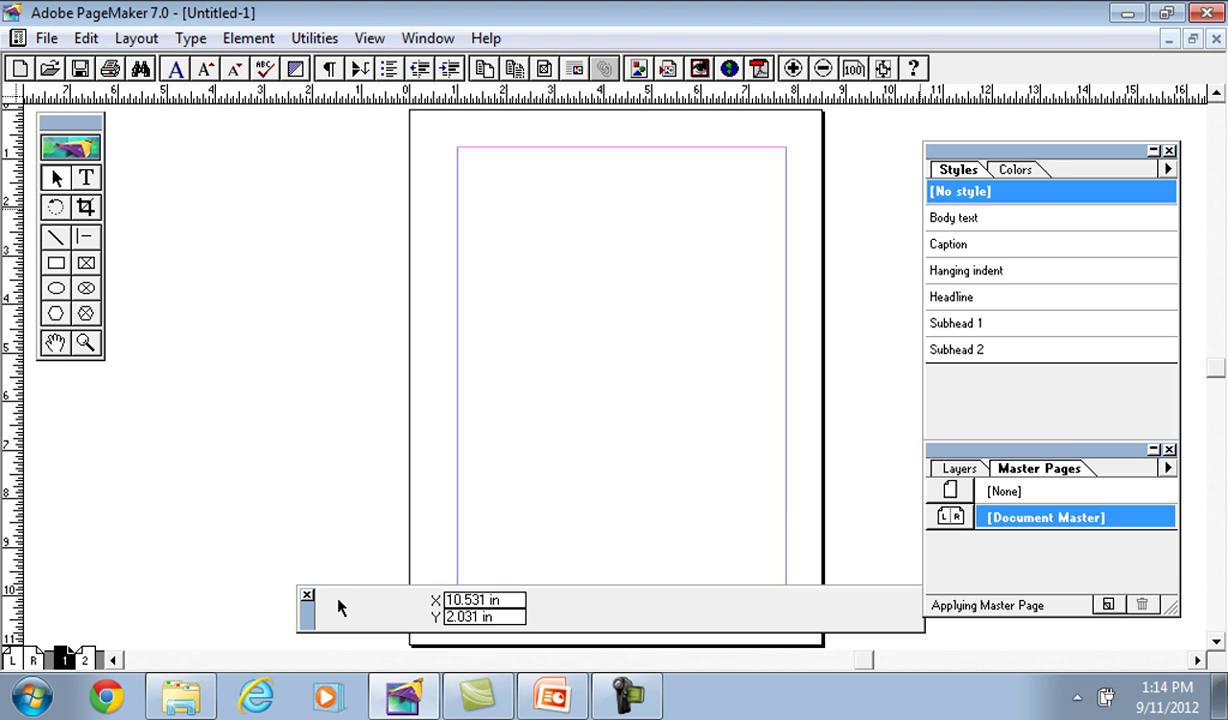
Step: Switch between Colors and Styles, and detach Colors as a separate palette placed beside the toolbox
{"action": "key", "text": "ctrl+j"}
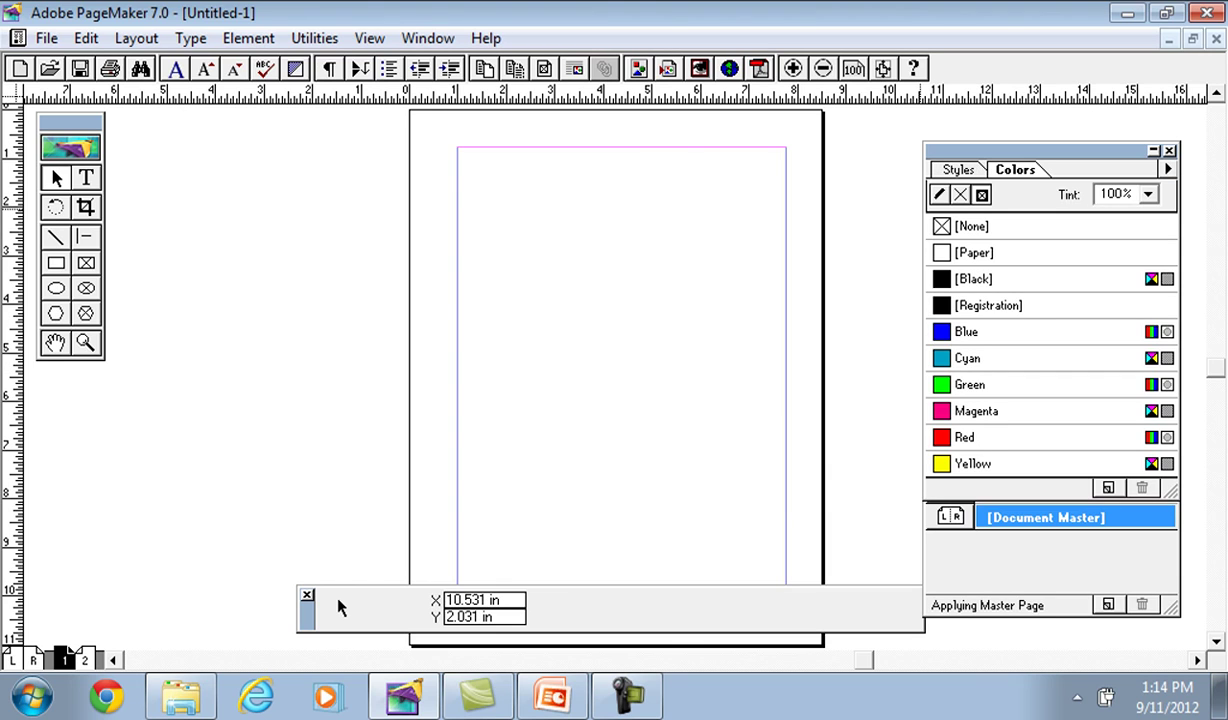
{"action": "key", "text": "ctrl+b"}
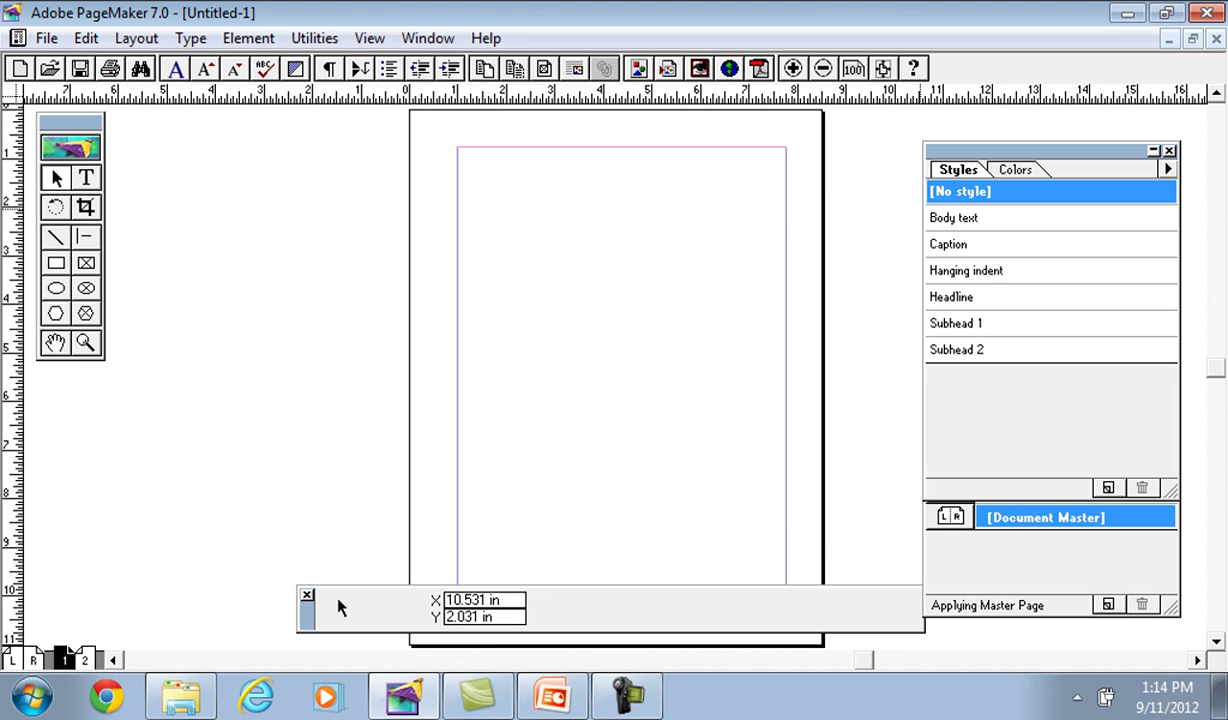
{"action": "left_click_drag", "start_coordinate": [1015, 170], "coordinate": [757, 170]}
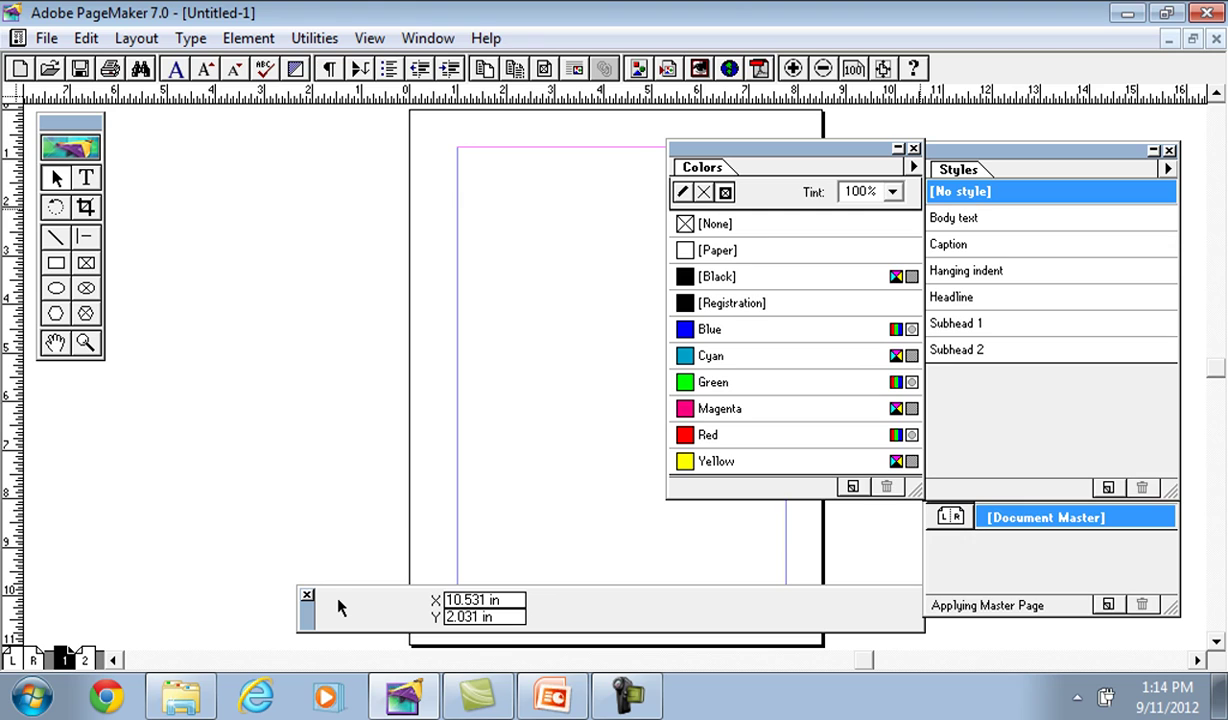
{"action": "left_click_drag", "start_coordinate": [775, 148], "coordinate": [221, 138]}
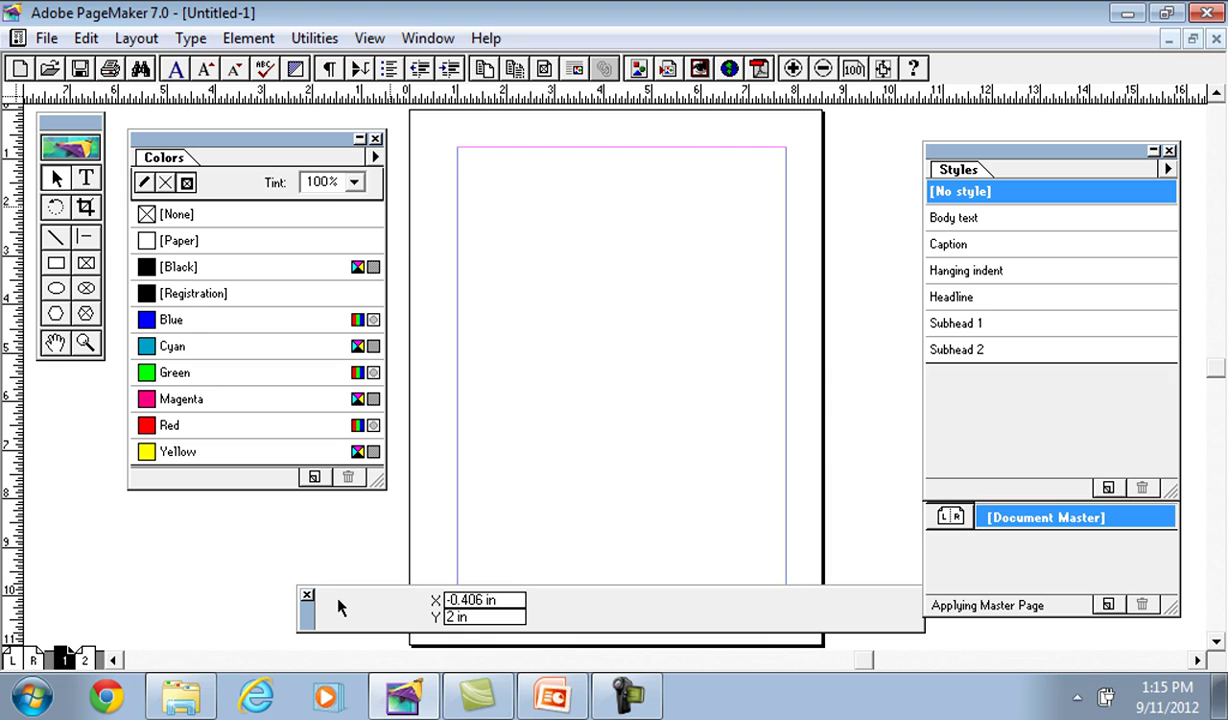
Step: Regroup the Colors palette with Styles and bring the Master Pages palette to the front
{"action": "left_click_drag", "start_coordinate": [164, 158], "coordinate": [1016, 168]}
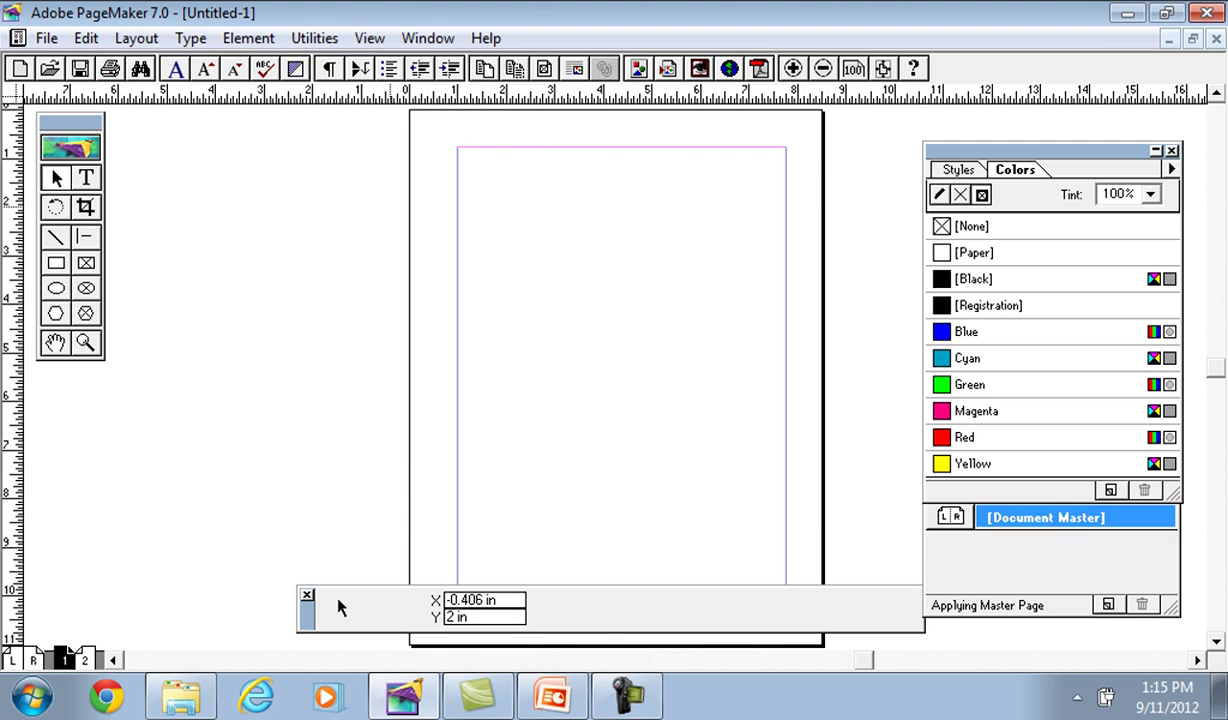
{"action": "left_click", "coordinate": [1040, 562]}
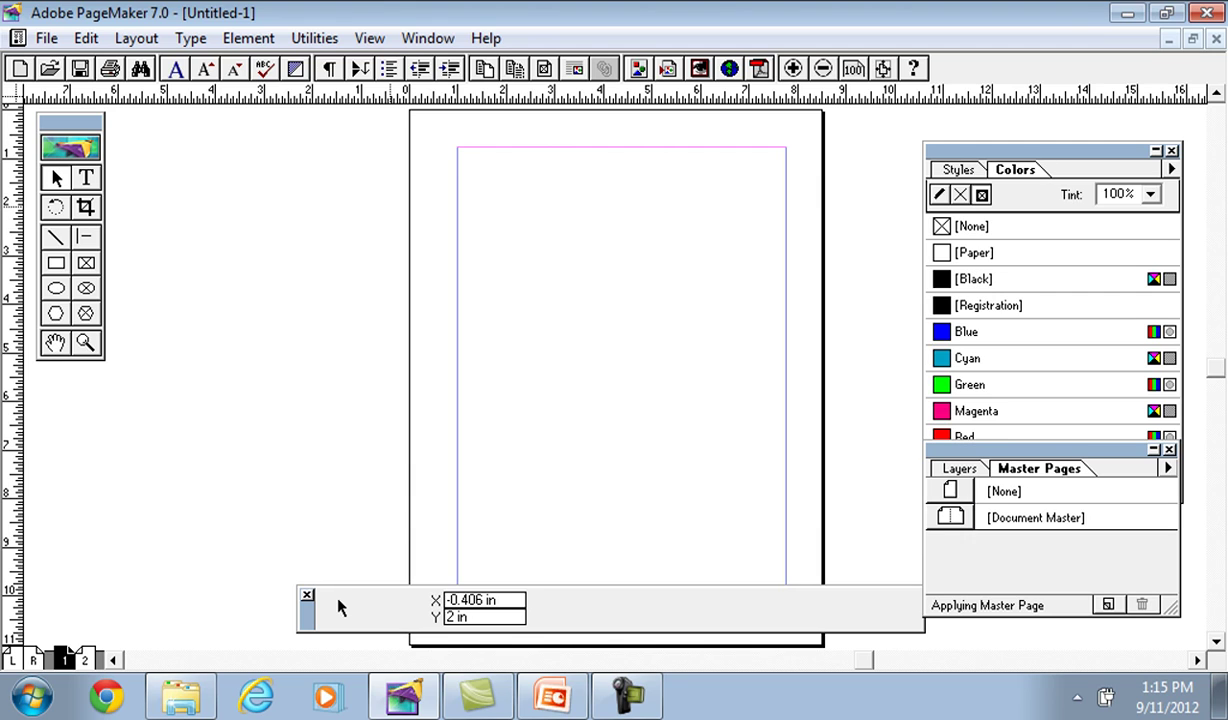
Step: Group the Layers and Master Pages palettes with Styles and Colors, and enlarge the group with Colors in front to show every color
{"action": "mouse_move", "coordinate": [959, 468]}
{"action": "left_mouse_down"}
{"action": "mouse_move", "coordinate": [1022, 180]}
{"action": "mouse_move", "coordinate": [1051, 171]}
{"action": "left_mouse_up"}
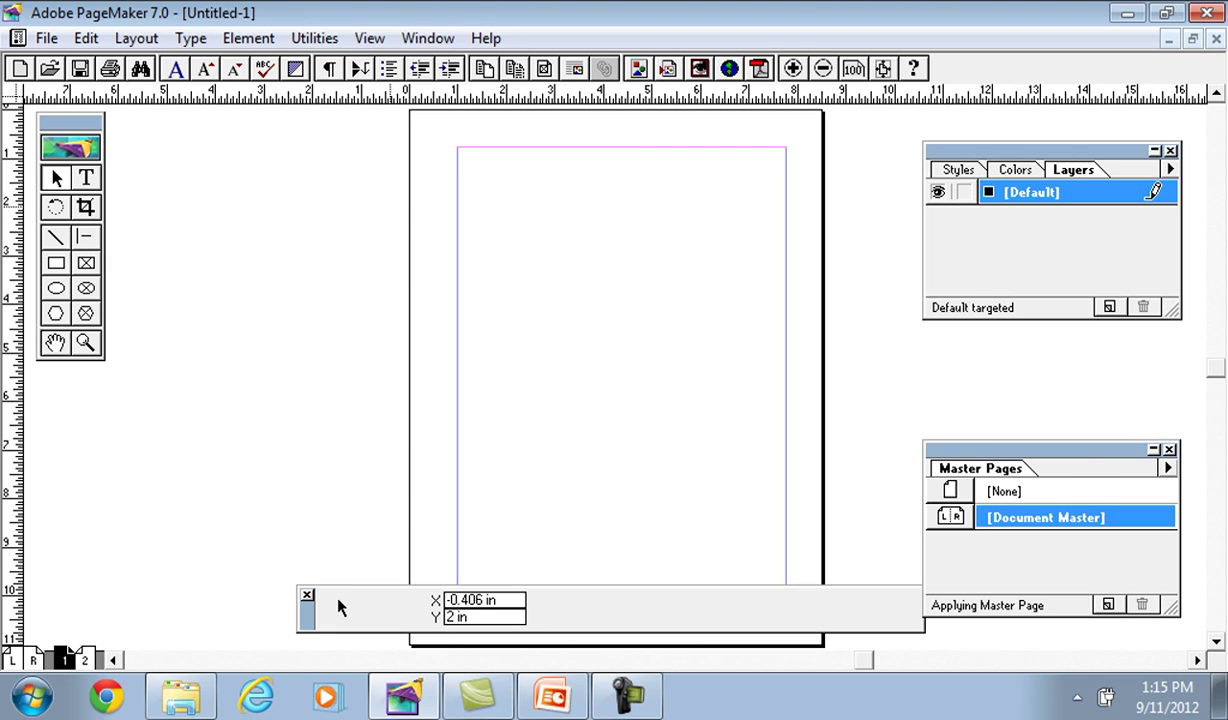
{"action": "left_click_drag", "start_coordinate": [972, 468], "coordinate": [1170, 170]}
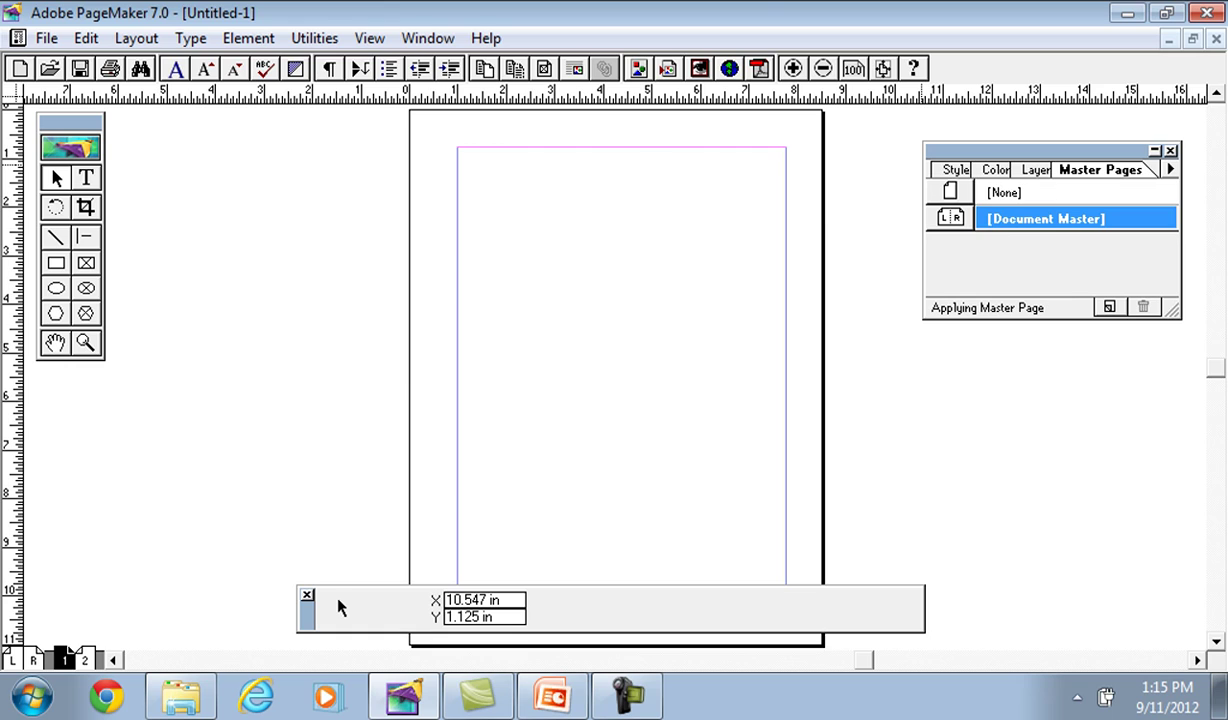
{"action": "left_click", "coordinate": [995, 169]}
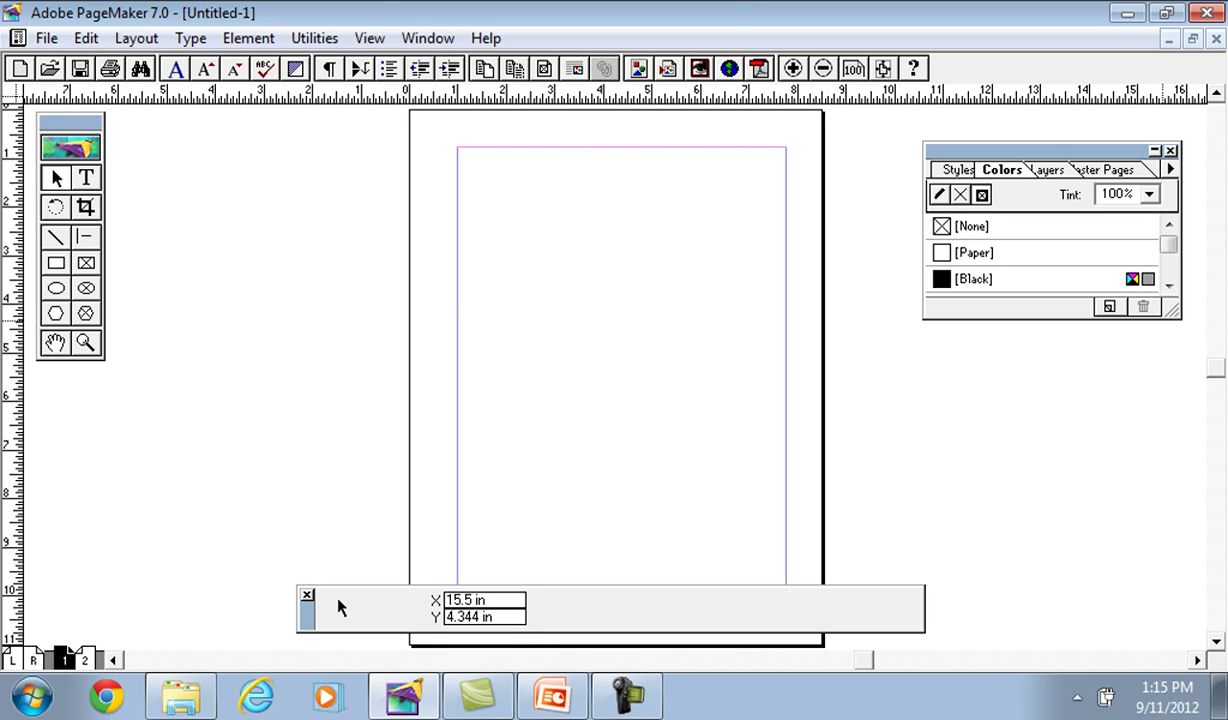
{"action": "left_click_drag", "start_coordinate": [1177, 315], "coordinate": [1207, 534]}
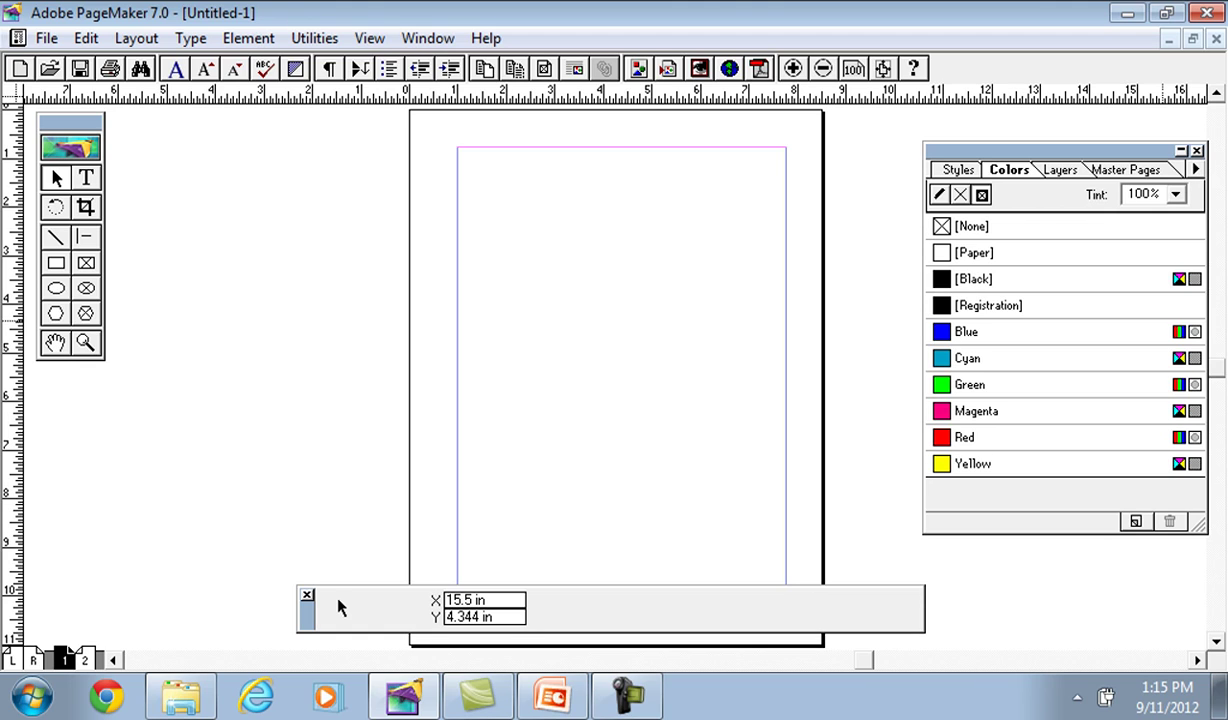
{"action": "left_click", "coordinate": [1050, 226]}
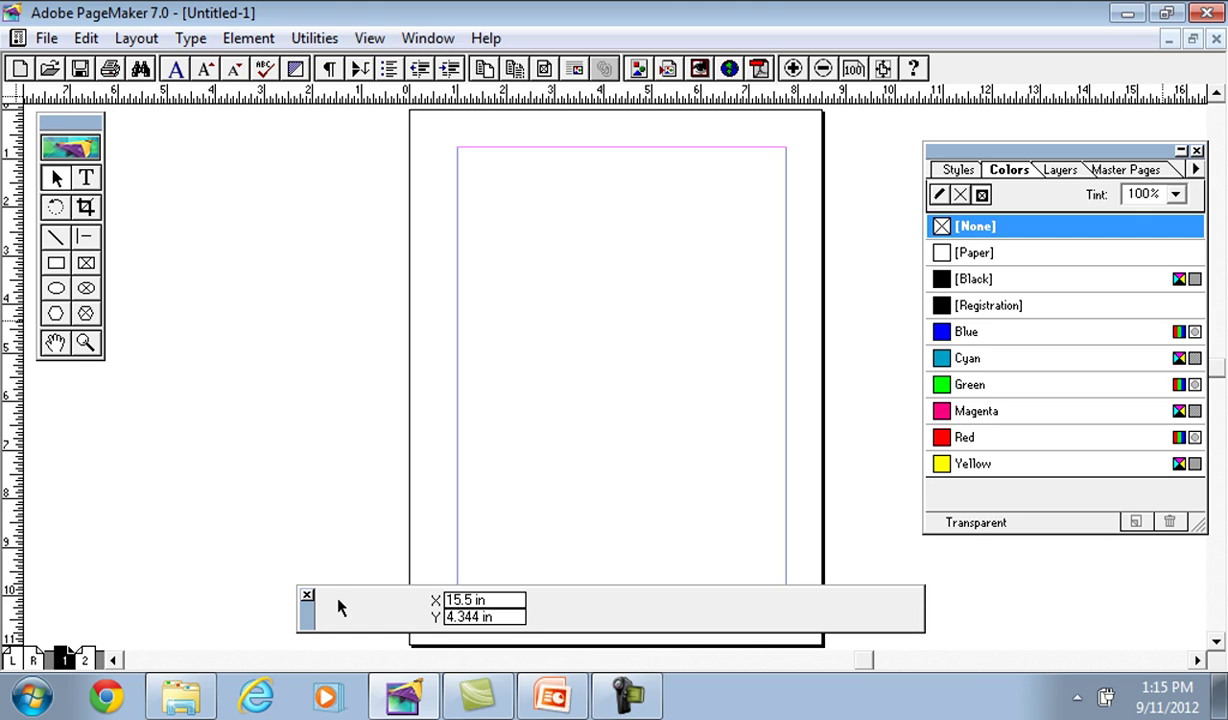
{"action": "left_click", "coordinate": [1196, 169]}
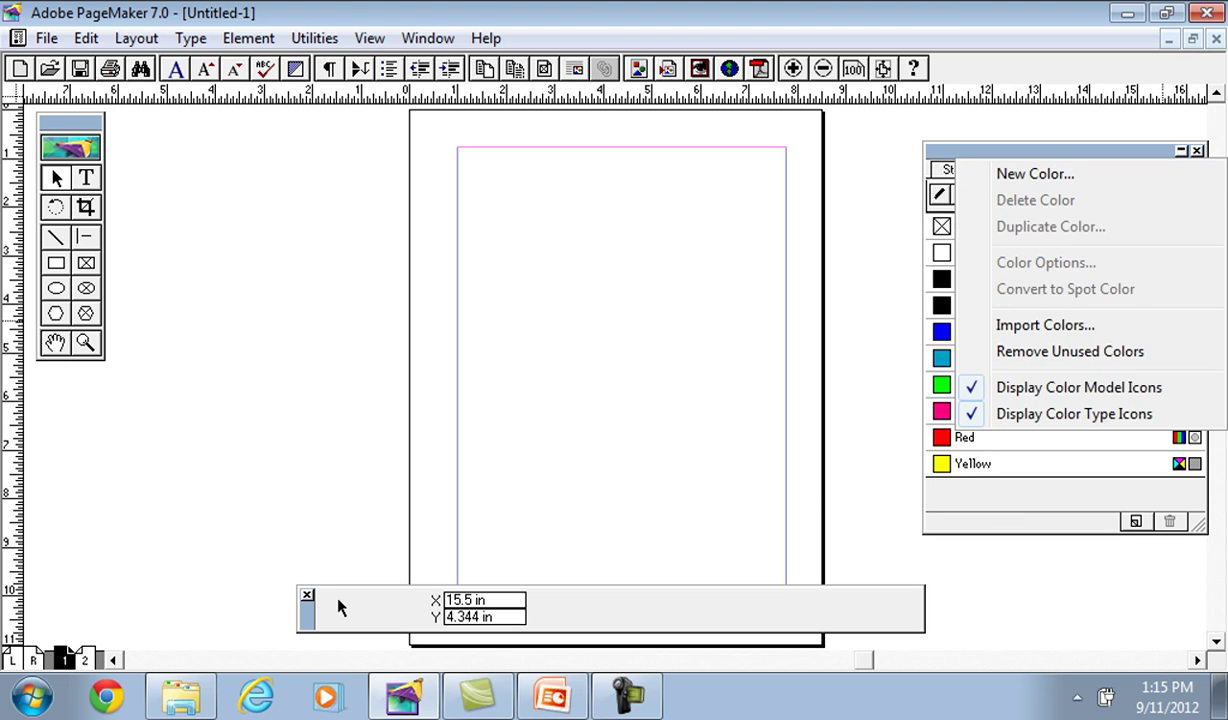
{"action": "key", "text": "Escape"}
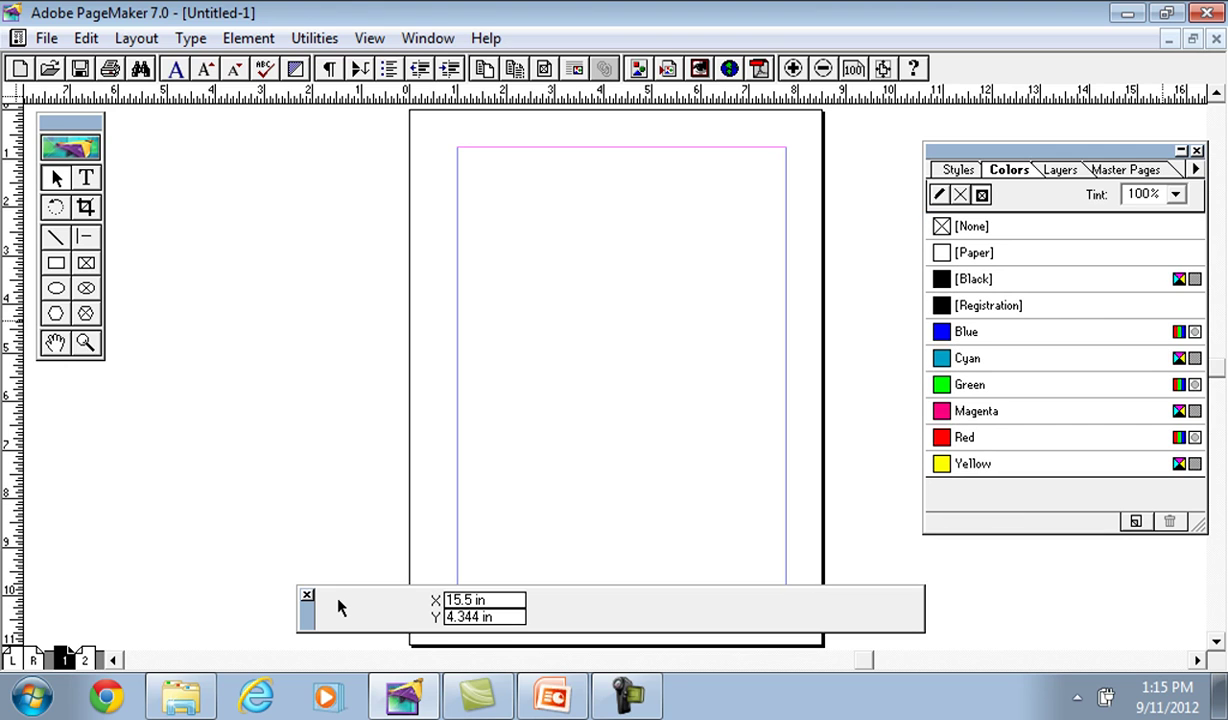
Step: Start a new spot color and set its color model to CMYK
{"action": "left_click", "coordinate": [1196, 169]}
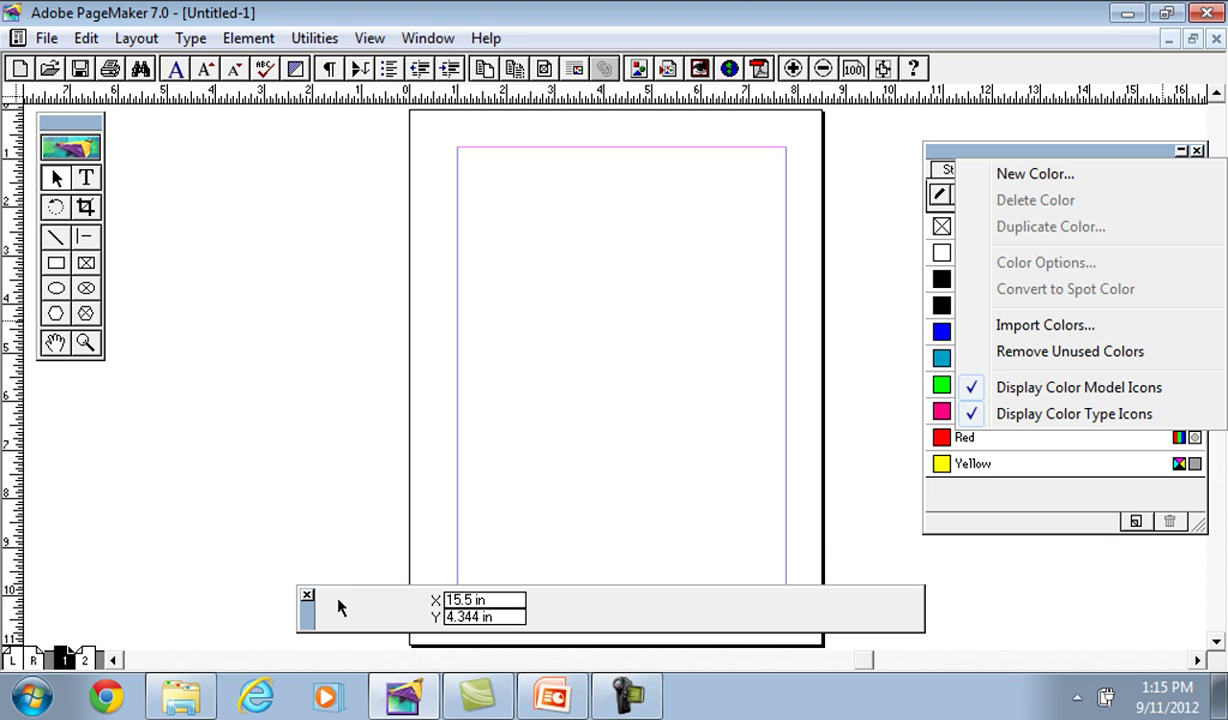
{"action": "key", "text": "Down"}
{"action": "key", "text": "Return"}
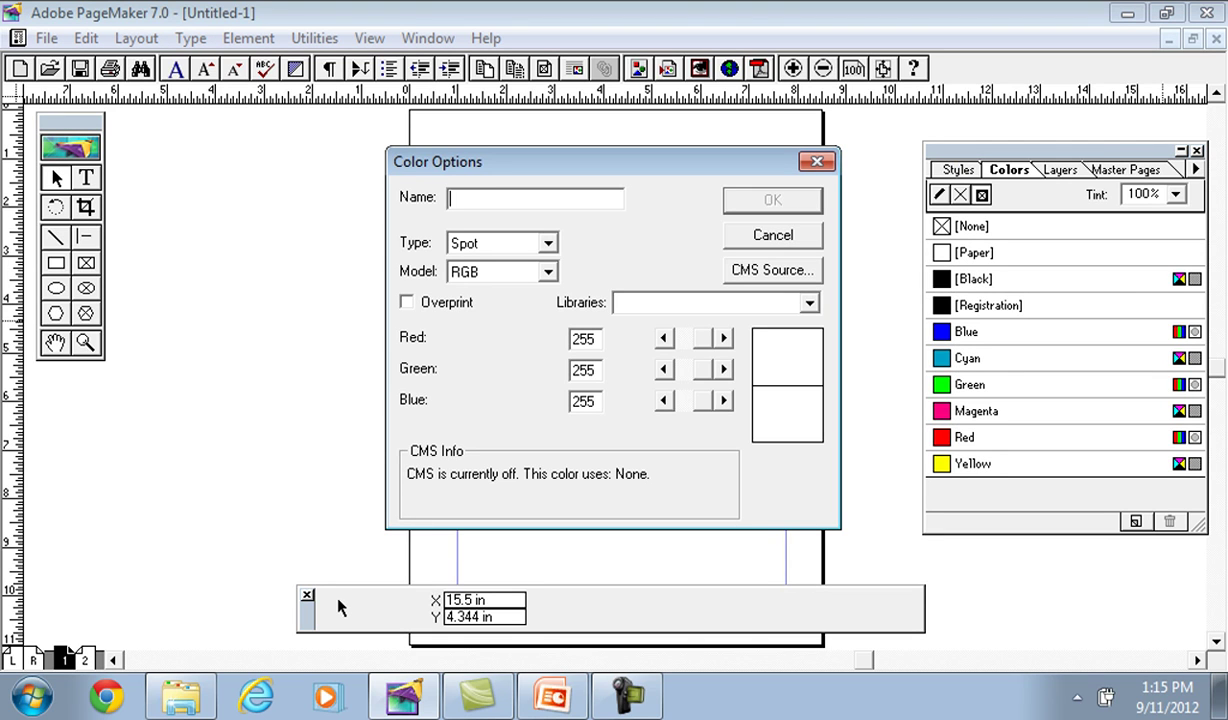
{"action": "left_click", "coordinate": [548, 272]}
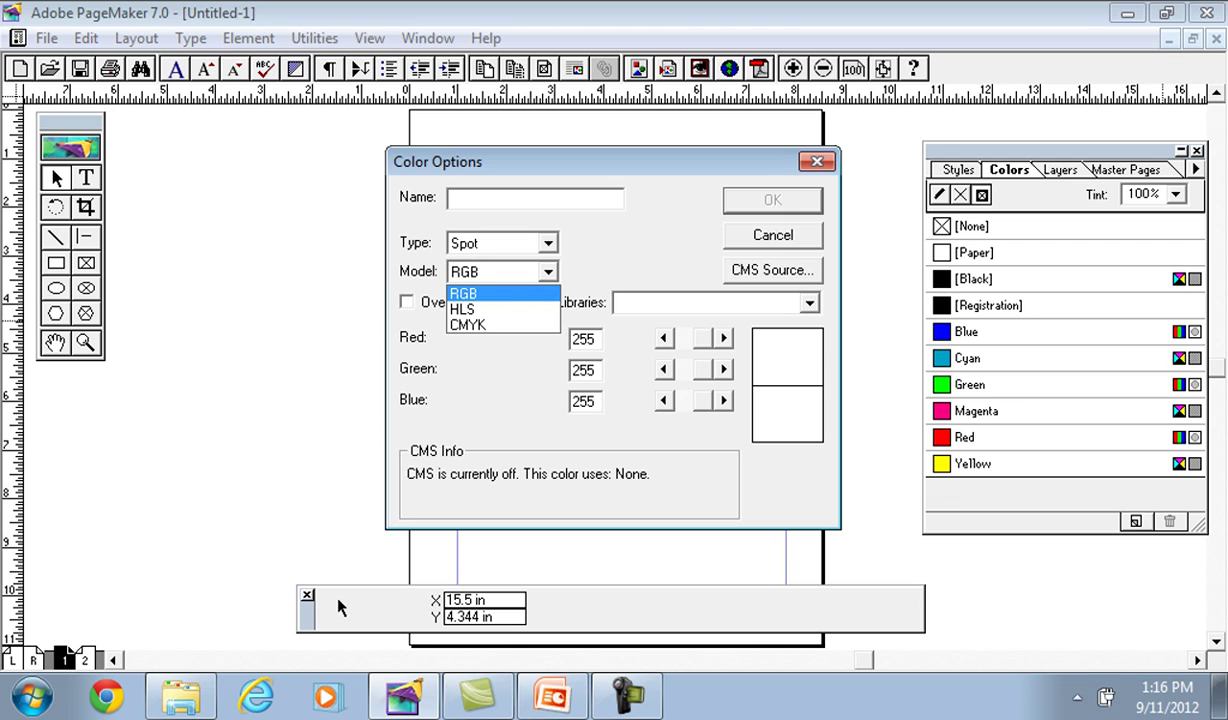
{"action": "key", "text": "Down"}
{"action": "key", "text": "Return"}
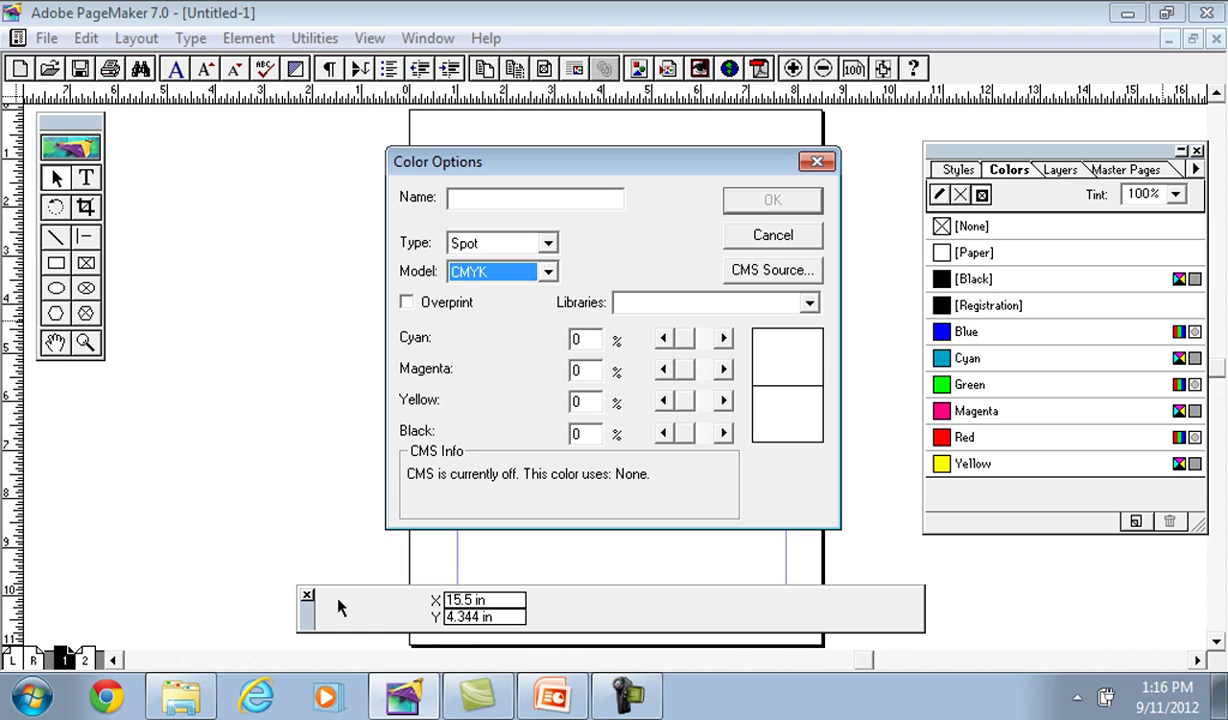
{"action": "key", "text": "Tab"}
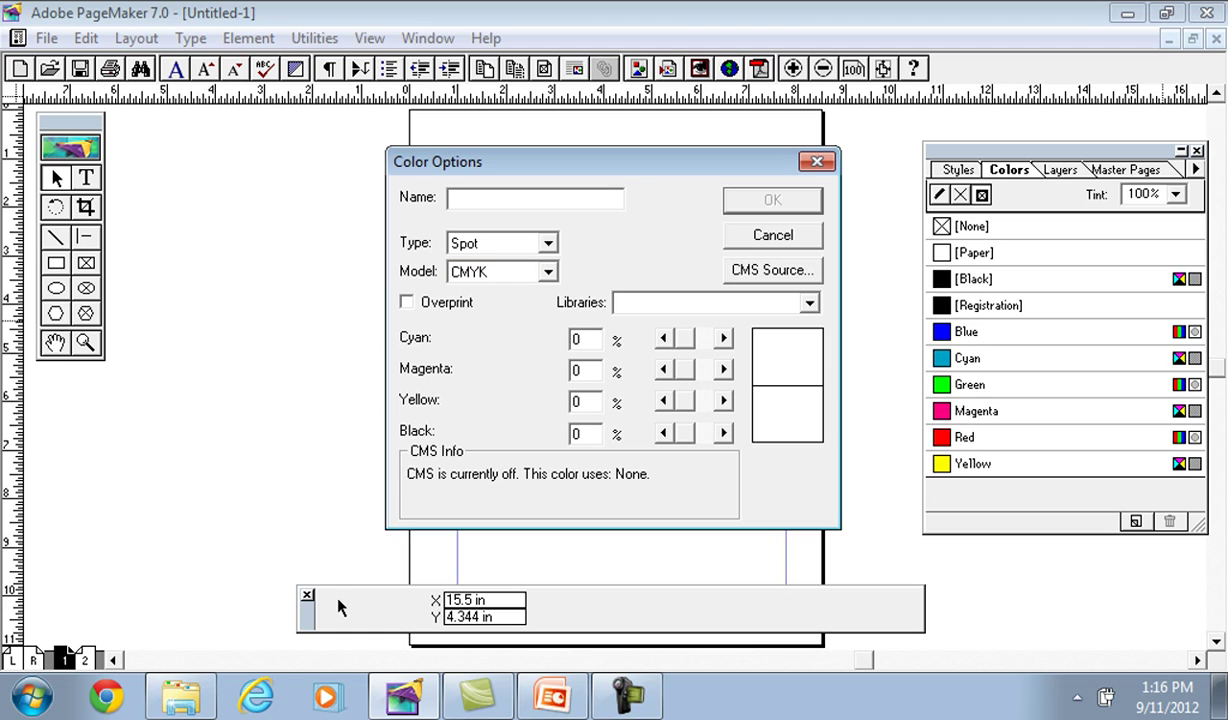
Step: Set the new color to 56% cyan, 78% magenta, 36% yellow and 12% black, and save it as "Dark purple"
{"action": "key", "text": "BackSpace"}
{"action": "type", "text": "56"}
{"action": "key", "text": "Tab"}
{"action": "type", "text": "78"}
{"action": "key", "text": "Tab"}
{"action": "type", "text": "36"}
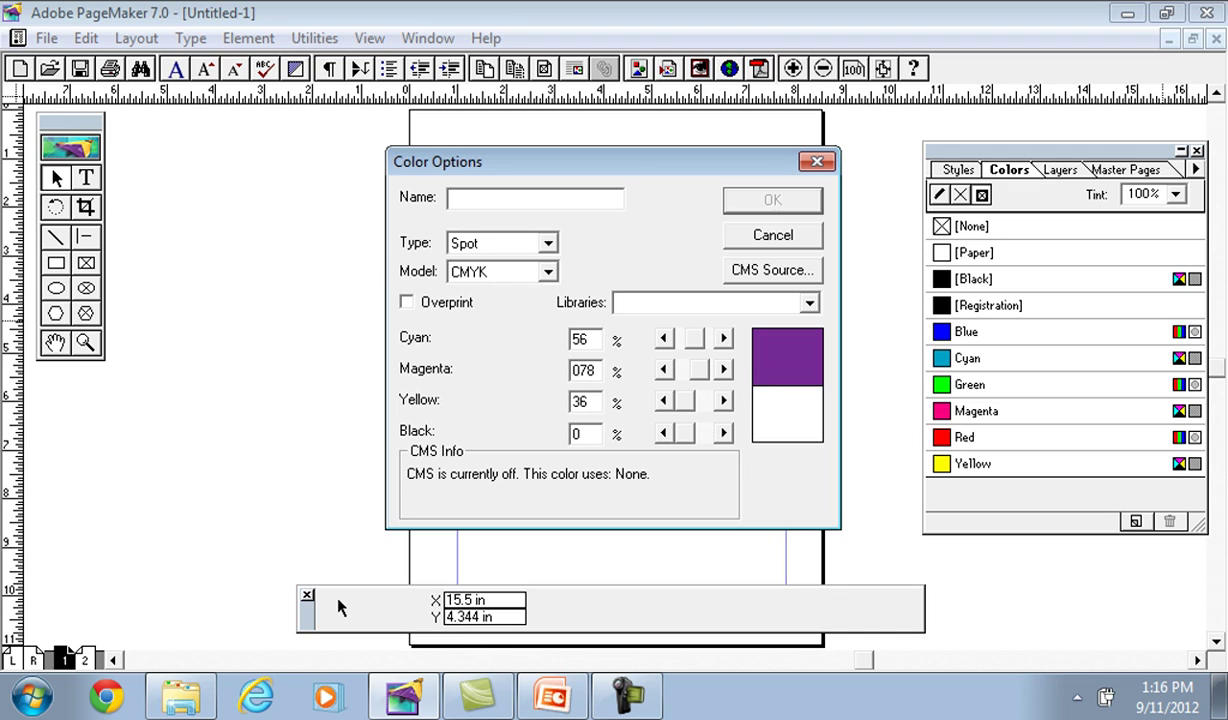
{"action": "key", "text": "Tab"}
{"action": "key", "text": "BackSpace"}
{"action": "type", "text": "12"}
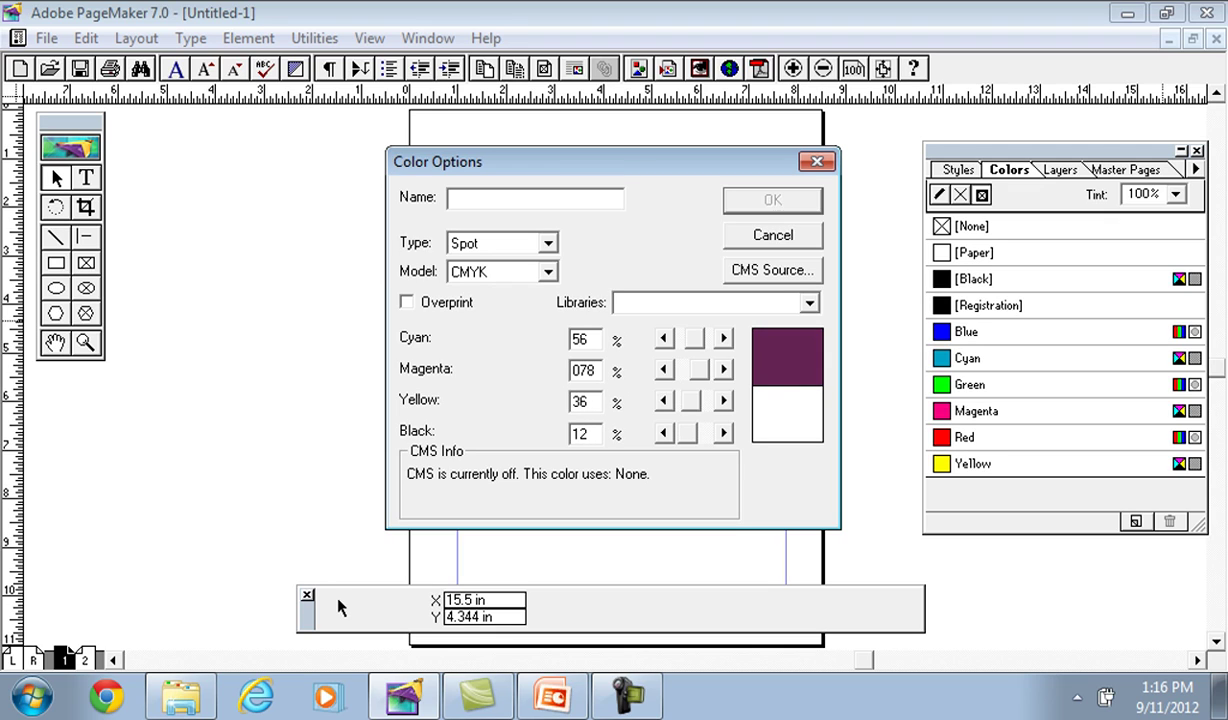
{"action": "left_click", "coordinate": [460, 199]}
{"action": "type", "text": "Dark purple"}
{"action": "key", "text": "Return"}
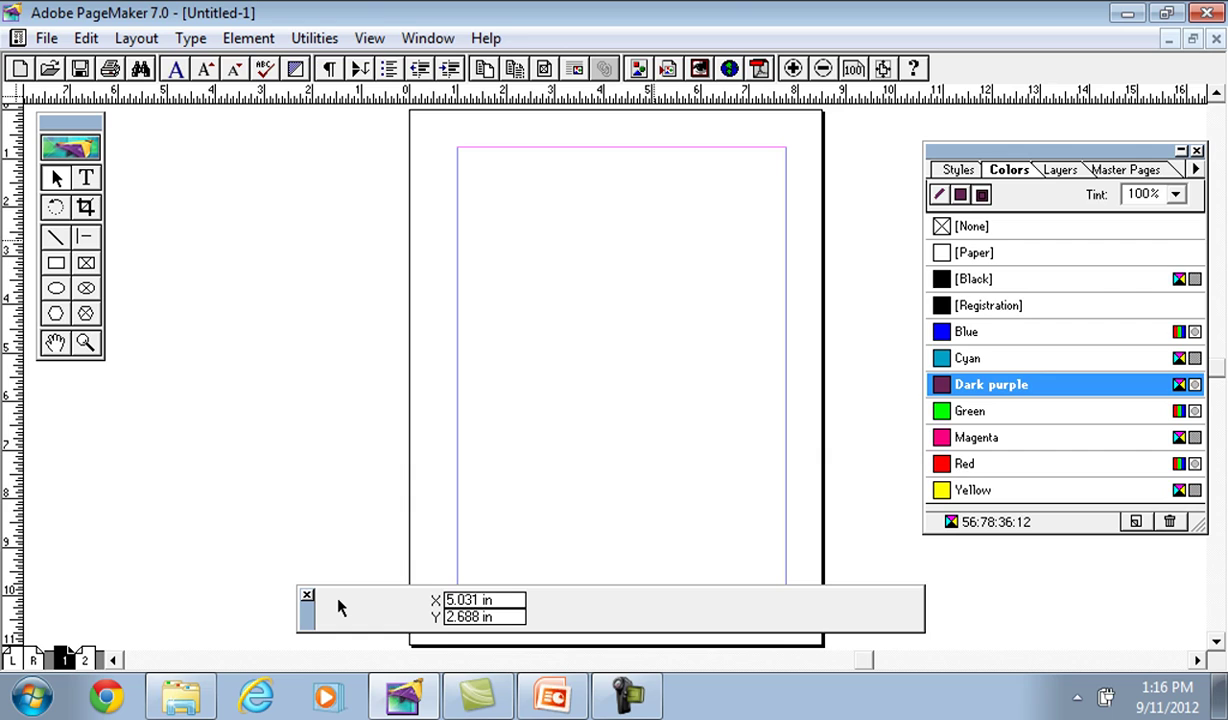
Step: Draw a Dark purple rectangle about 4.75 in wide and 2.39 in high in the upper half of the page
{"action": "left_click", "coordinate": [57, 263]}
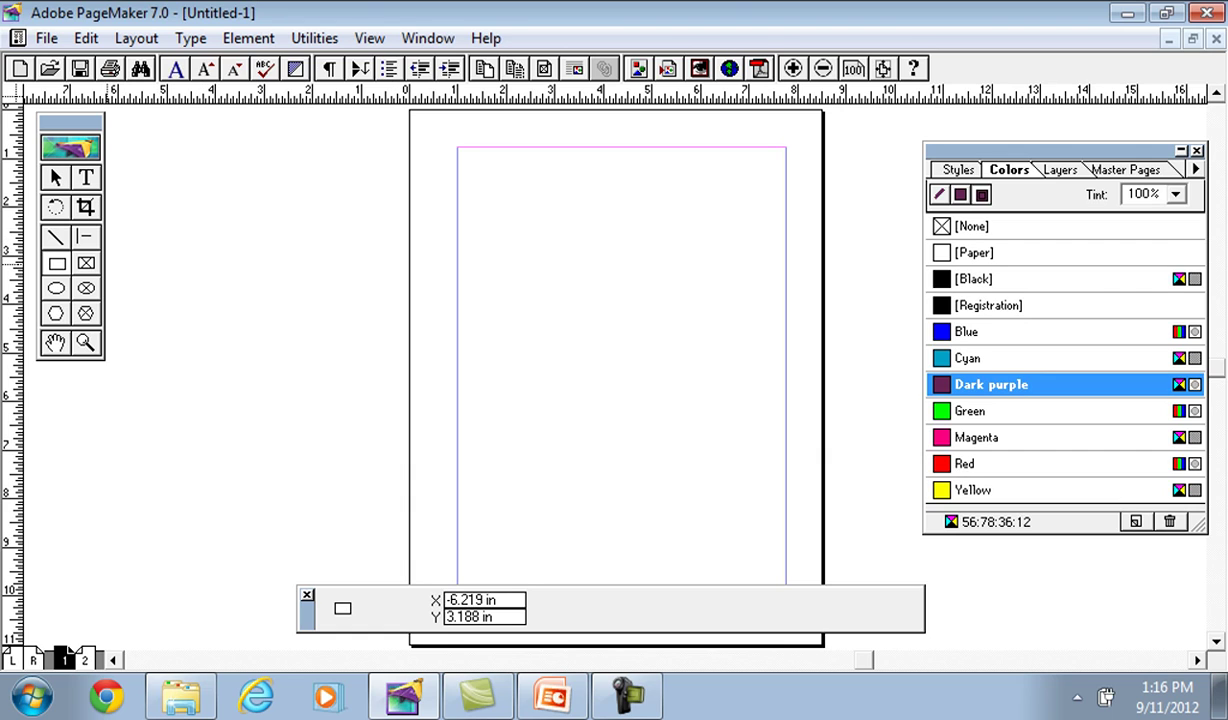
{"action": "left_click_drag", "start_coordinate": [526, 253], "coordinate": [757, 369]}
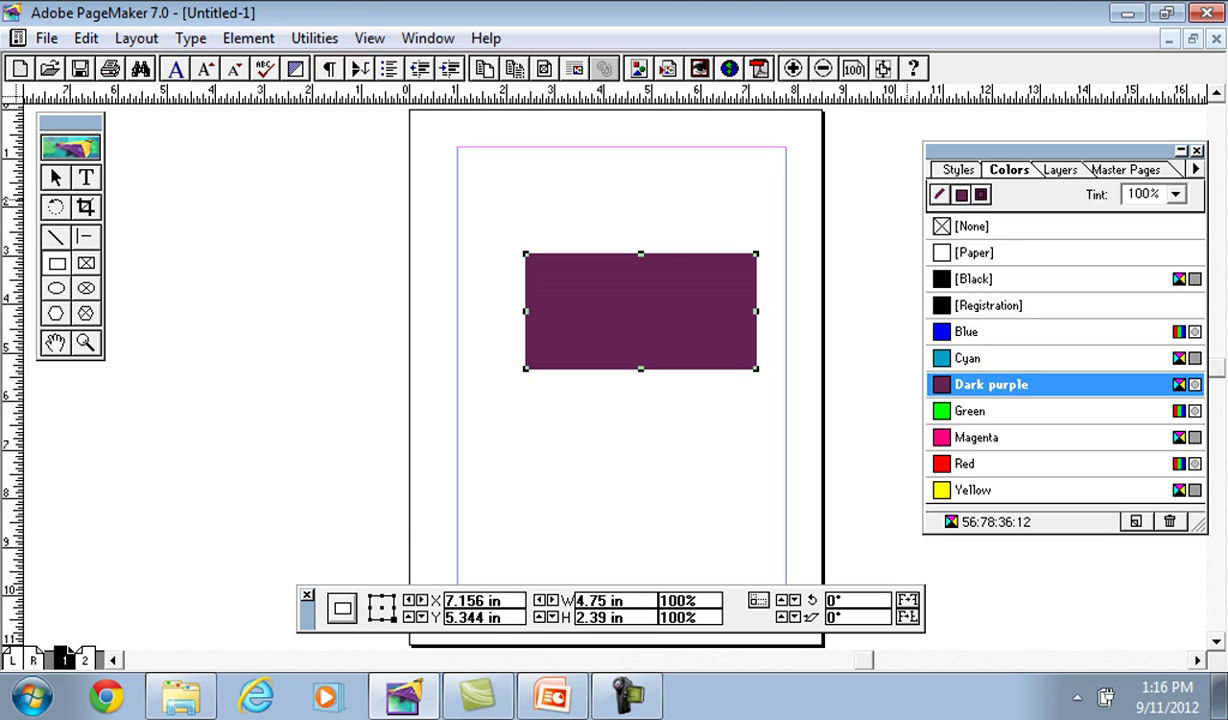
Step: Try Blue, Cyan and Magenta on the selected rectangle and delete it
{"action": "left_click", "coordinate": [968, 332]}
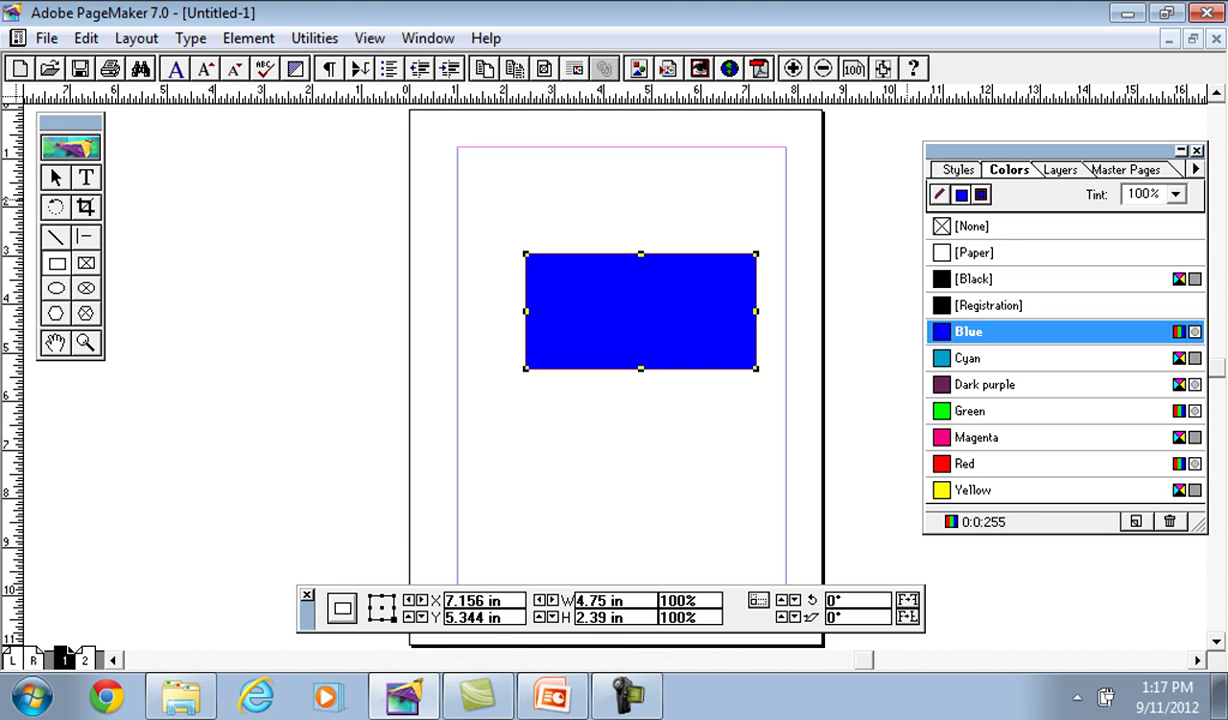
{"action": "left_click", "coordinate": [969, 358]}
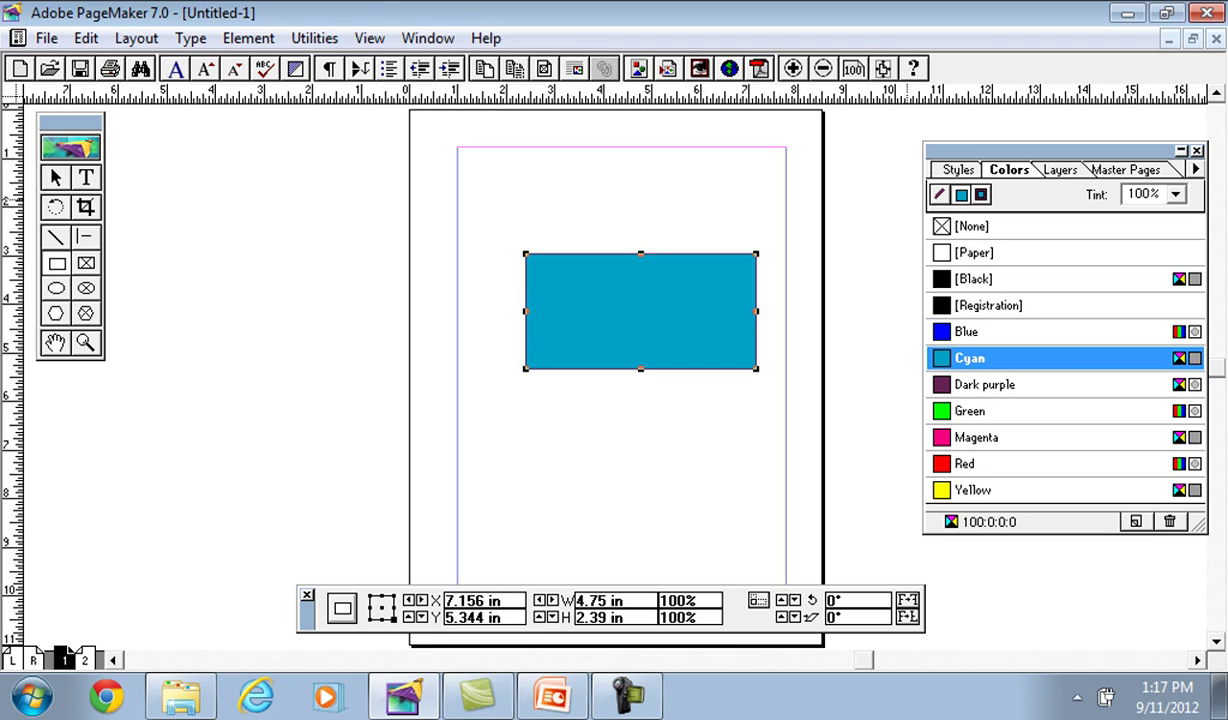
{"action": "left_click", "coordinate": [976, 438]}
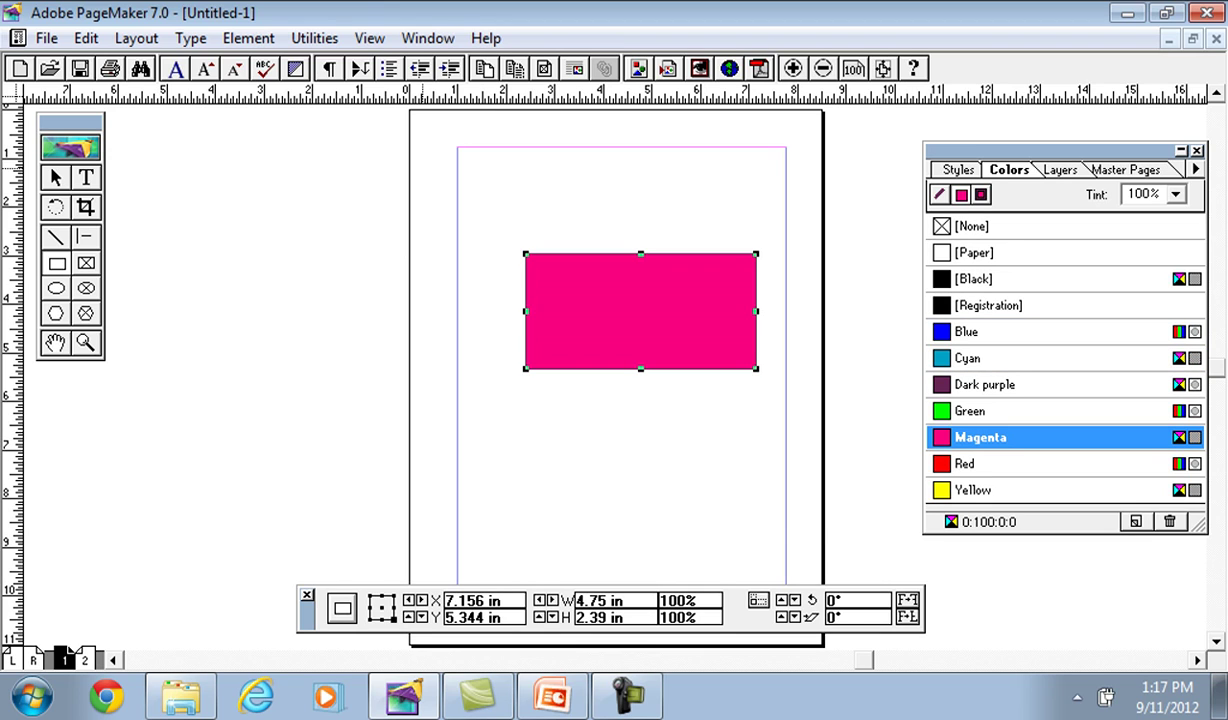
{"action": "key", "text": "Delete"}
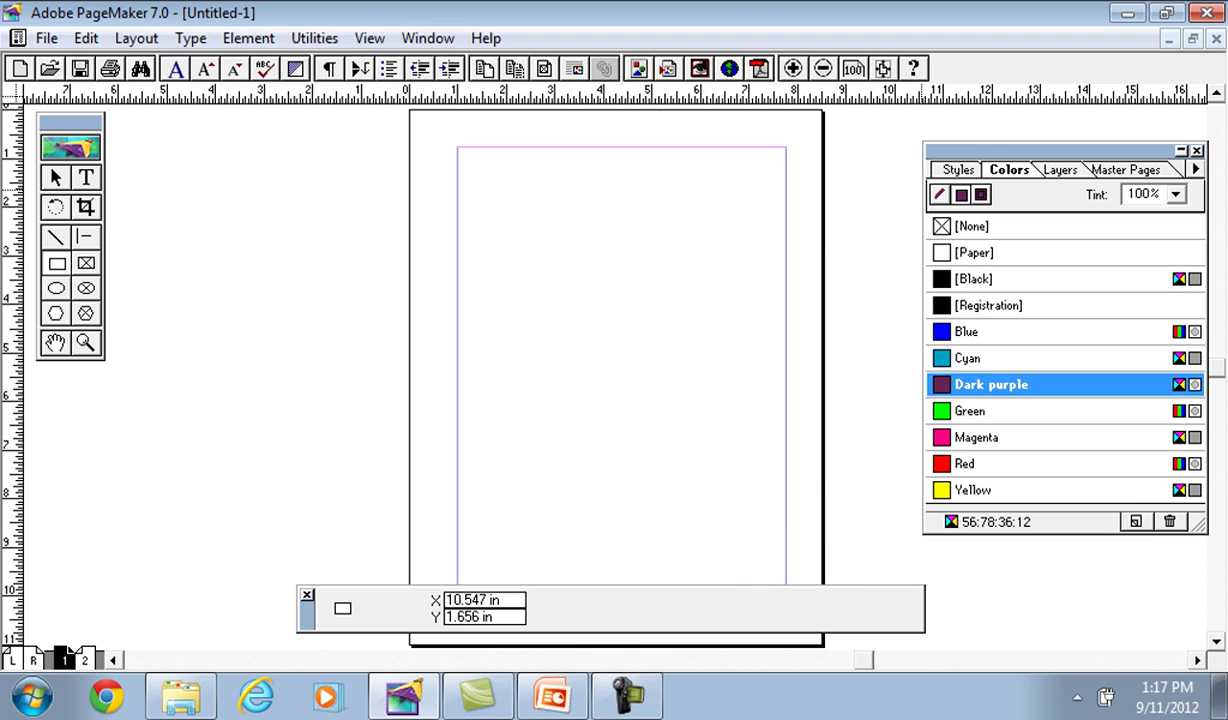
Step: Bring the Styles palette to the front and enter the text "hjwerkbkjewhrfk;i" at the page's left margin, about 2 in down
{"action": "left_click", "coordinate": [957, 170]}
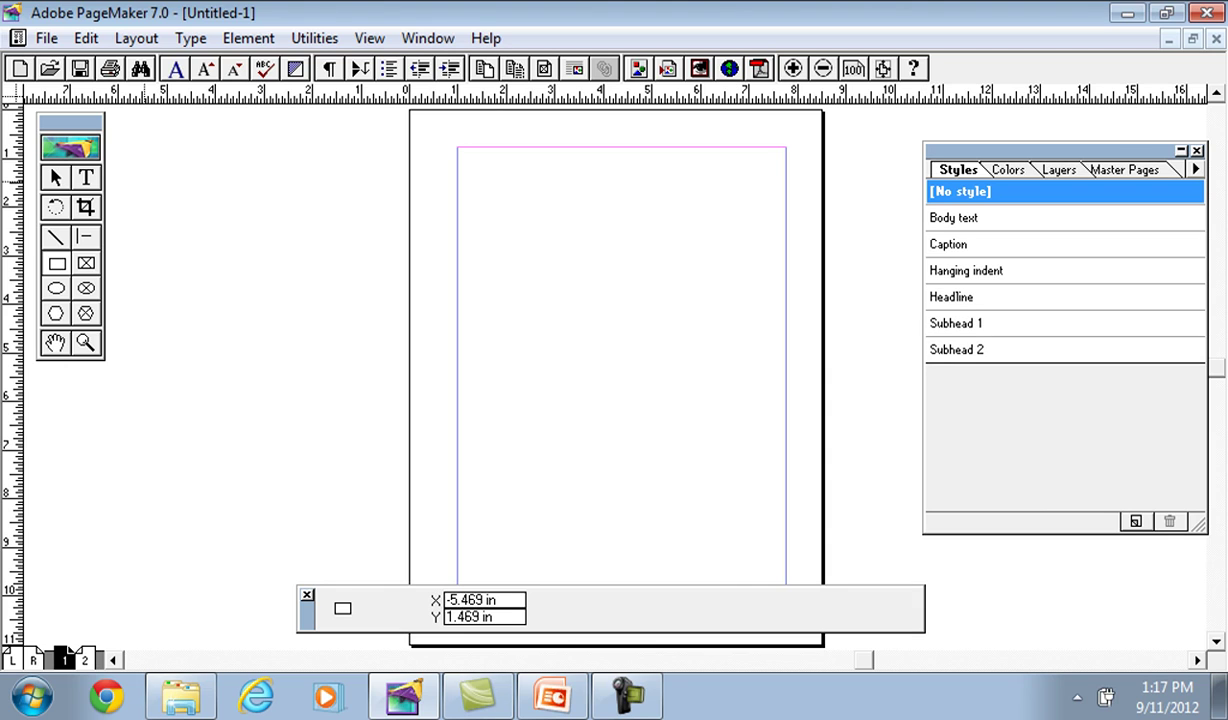
{"action": "left_click", "coordinate": [87, 178]}
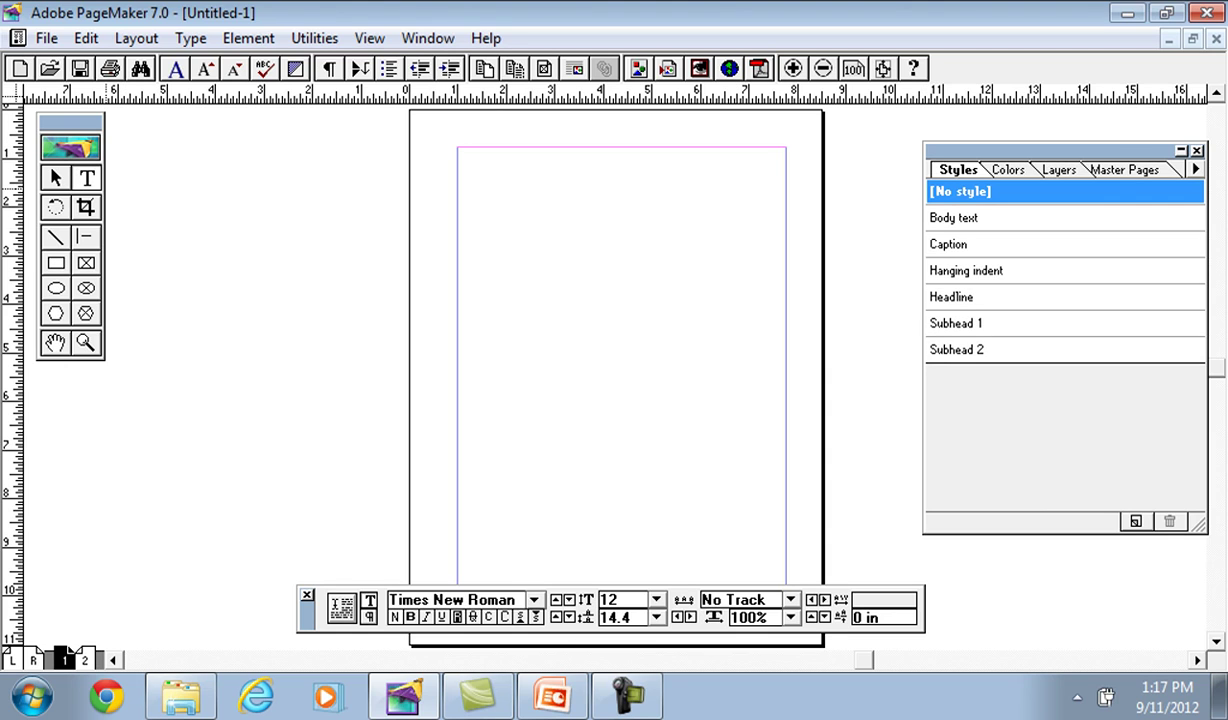
{"action": "left_click", "coordinate": [460, 217]}
{"action": "type", "text": "asdfasdfasdfasdfas"}
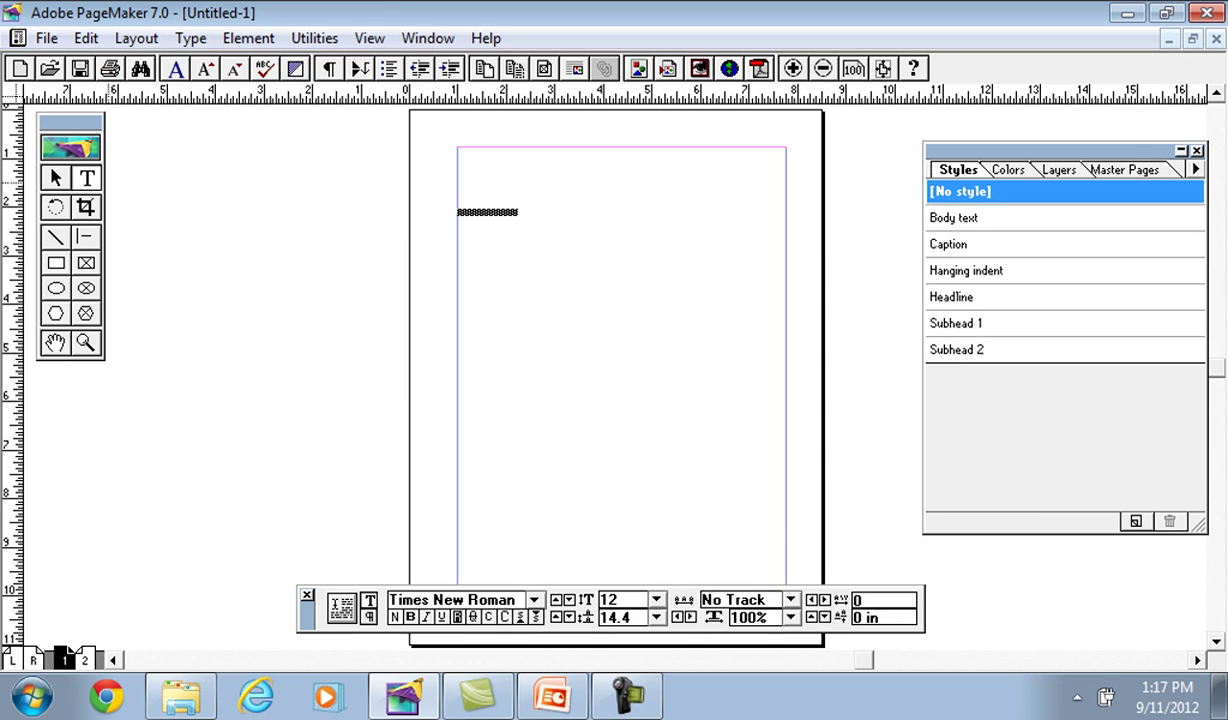
Step: Choose the Body text style with no text selected
{"action": "left_click", "coordinate": [86, 343]}
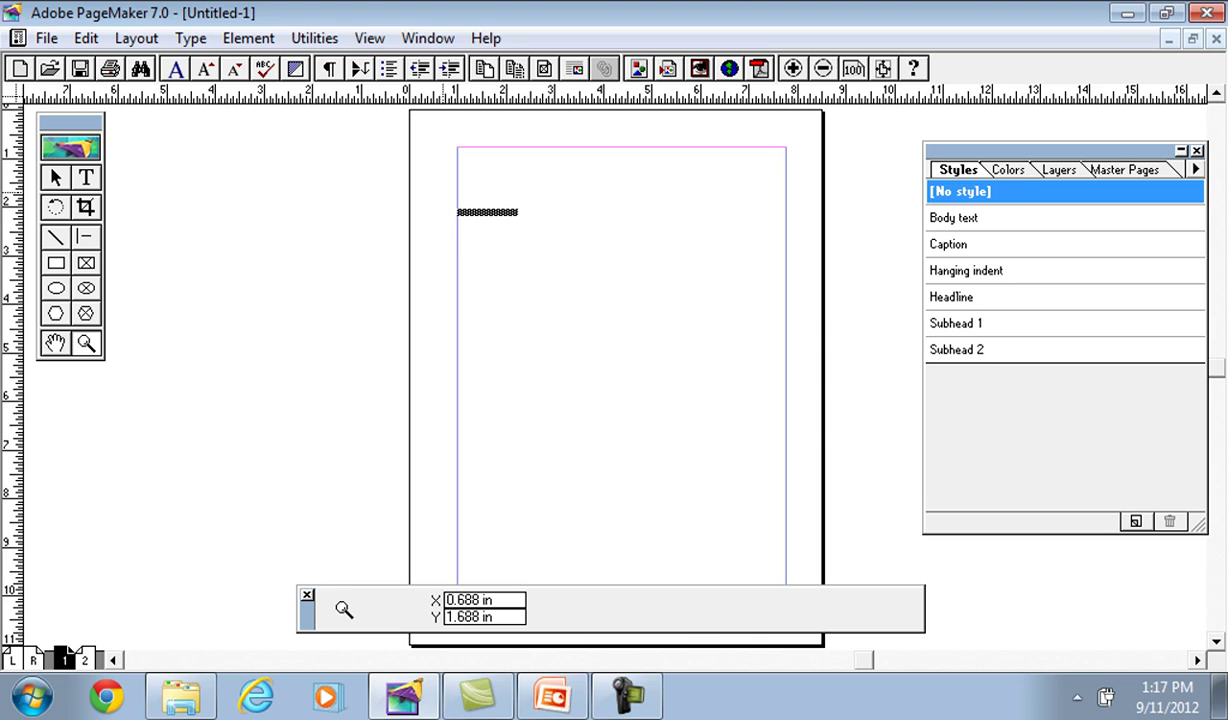
{"action": "left_click_drag", "start_coordinate": [452, 192], "coordinate": [578, 218]}
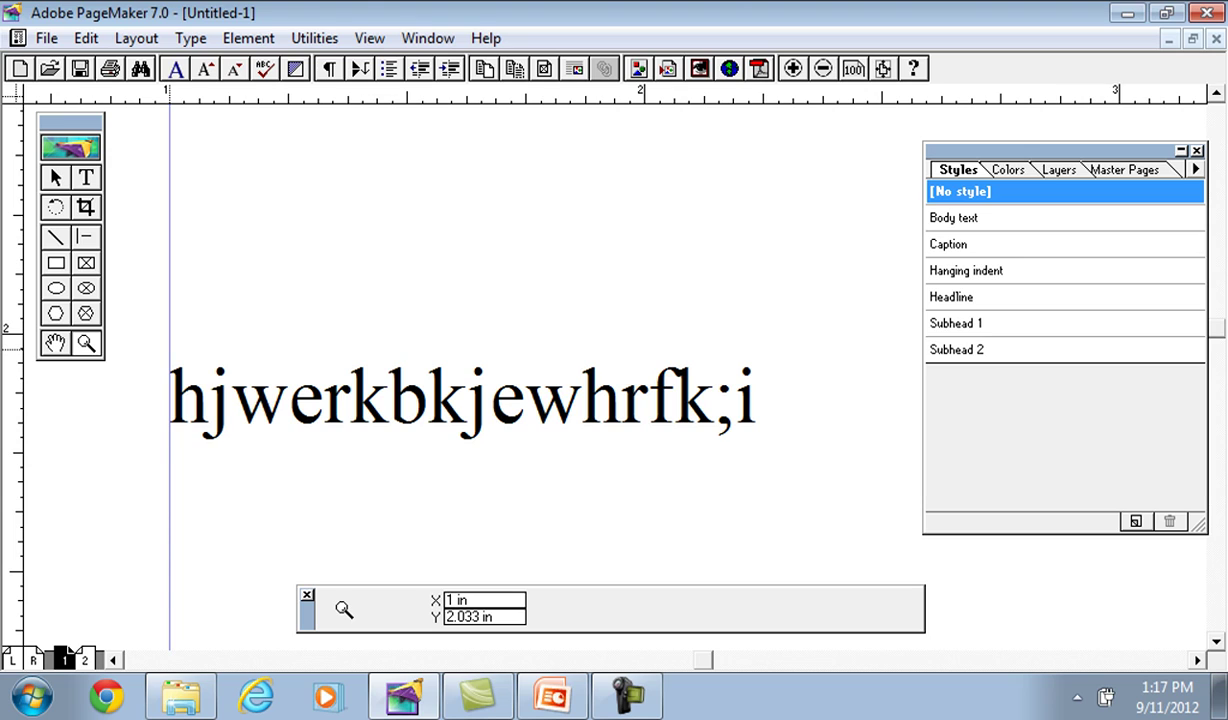
{"action": "left_click", "coordinate": [169, 349], "text": "ctrl"}
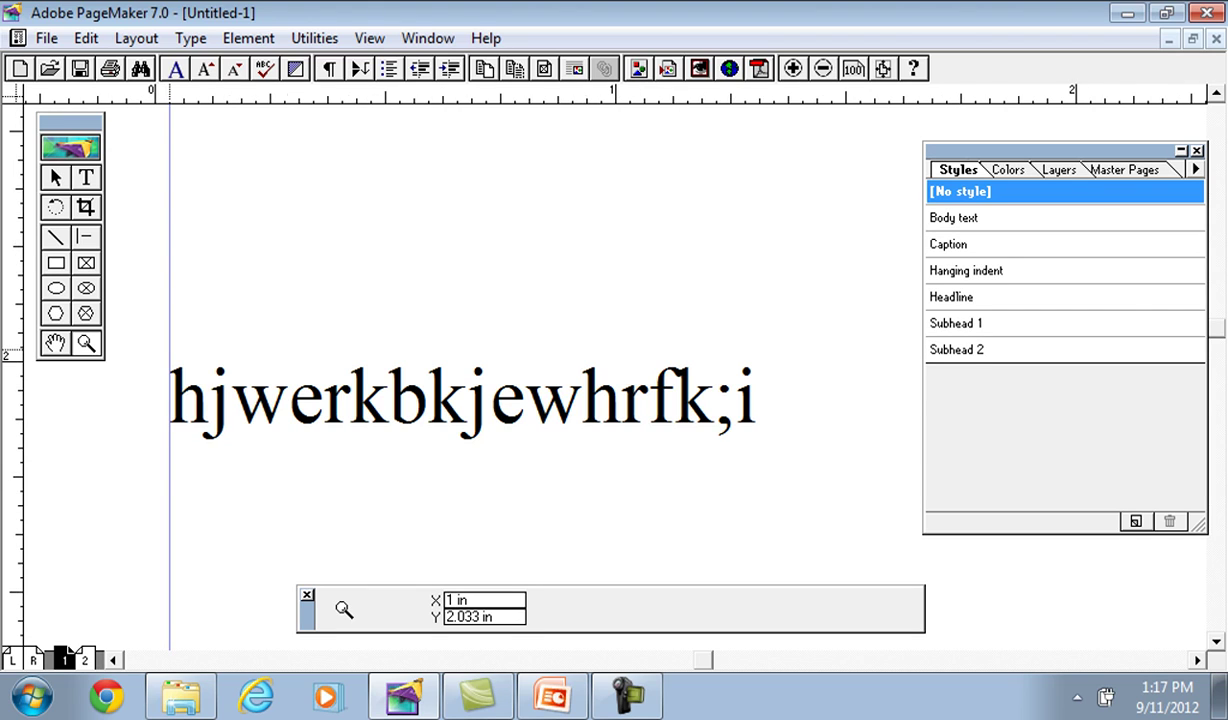
{"action": "left_click", "coordinate": [166, 348], "text": "ctrl"}
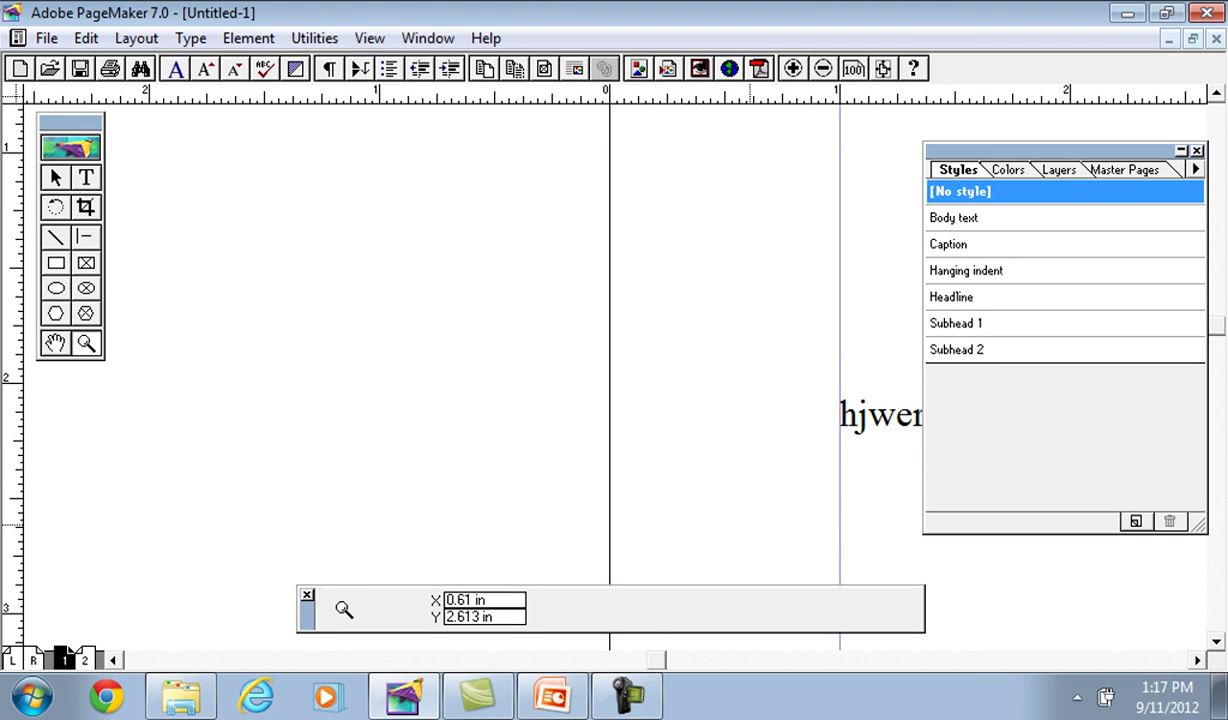
{"action": "left_click_drag", "start_coordinate": [657, 660], "coordinate": [736, 660]}
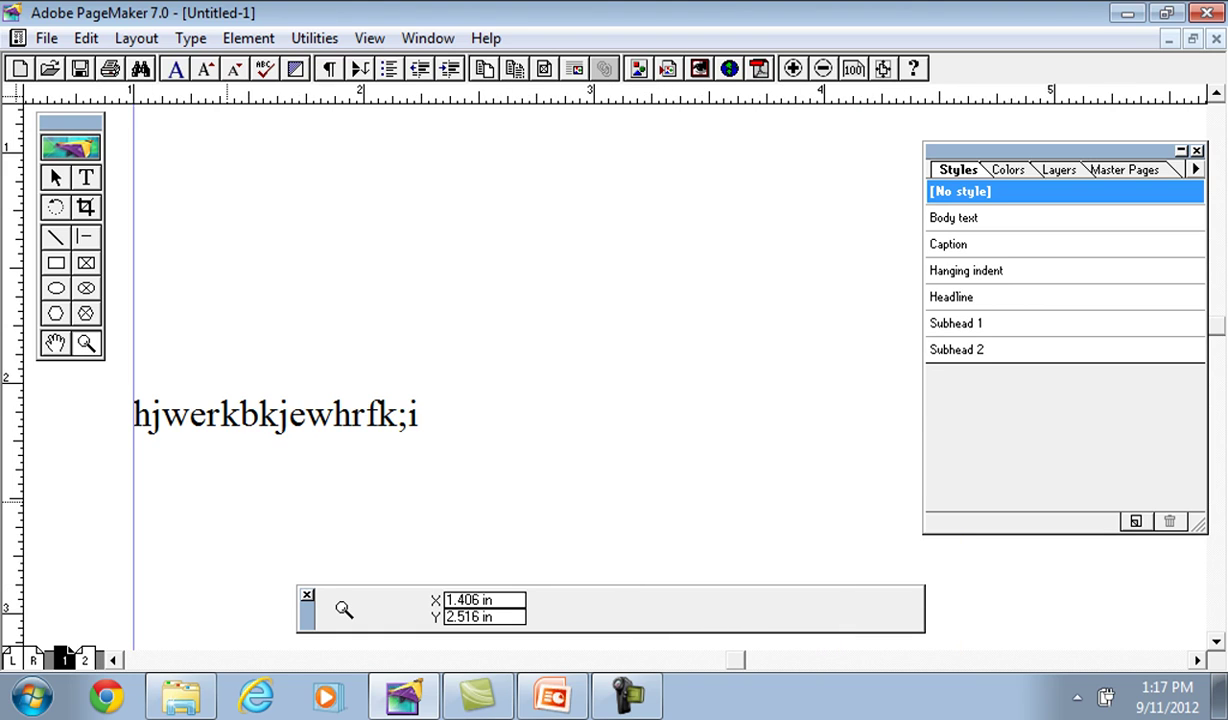
{"action": "left_click_drag", "start_coordinate": [115, 396], "coordinate": [409, 428]}
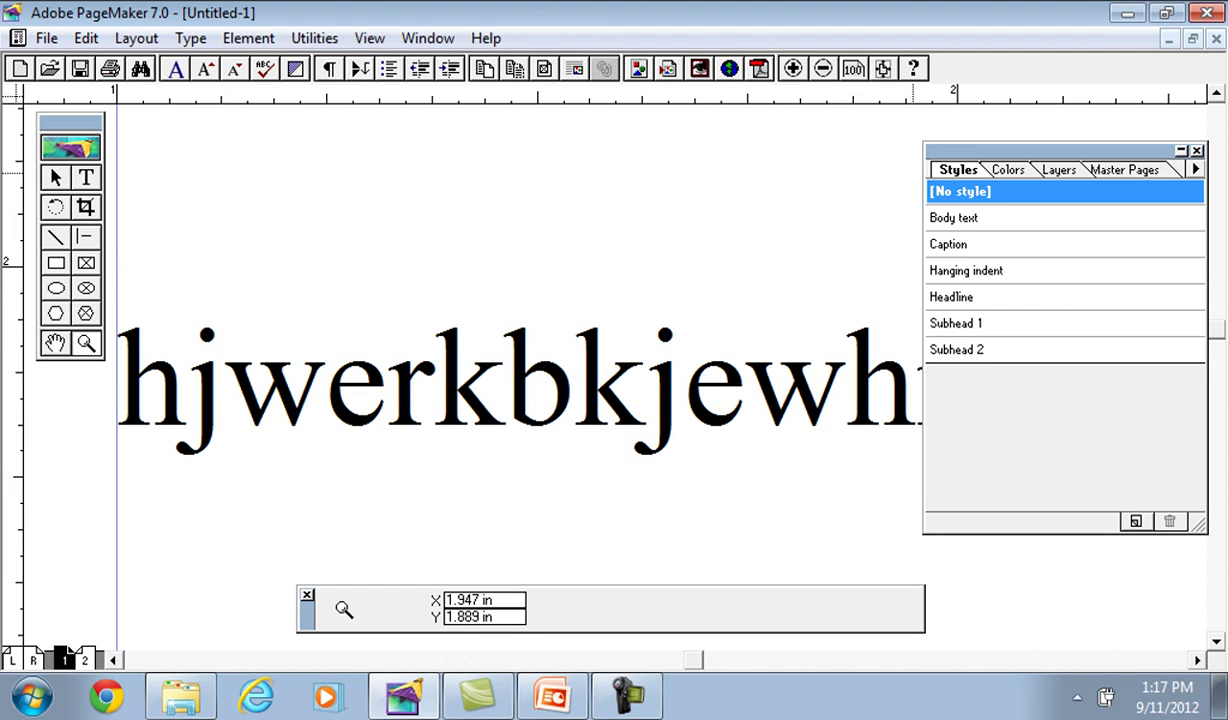
{"action": "left_click", "coordinate": [958, 218]}
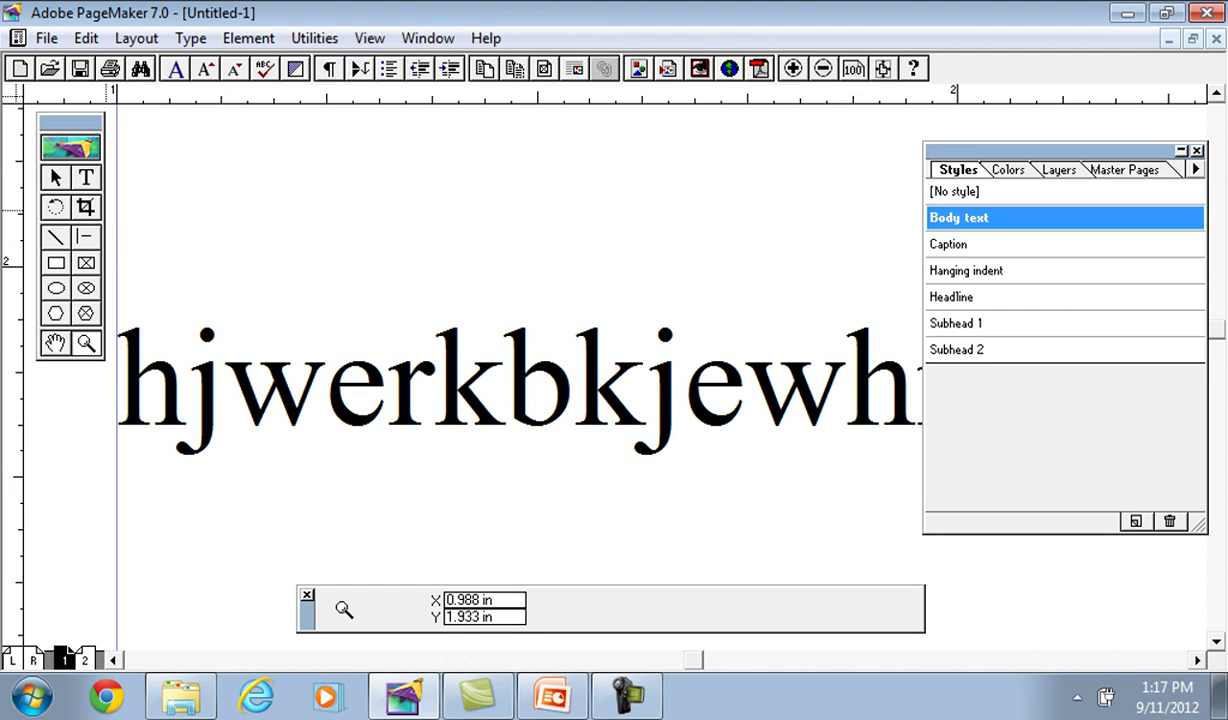
Step: Select the text block and try the Caption, Hanging indent, Headline and Subhead 1 styles on it
{"action": "left_click", "coordinate": [56, 178]}
{"action": "left_click", "coordinate": [198, 347]}
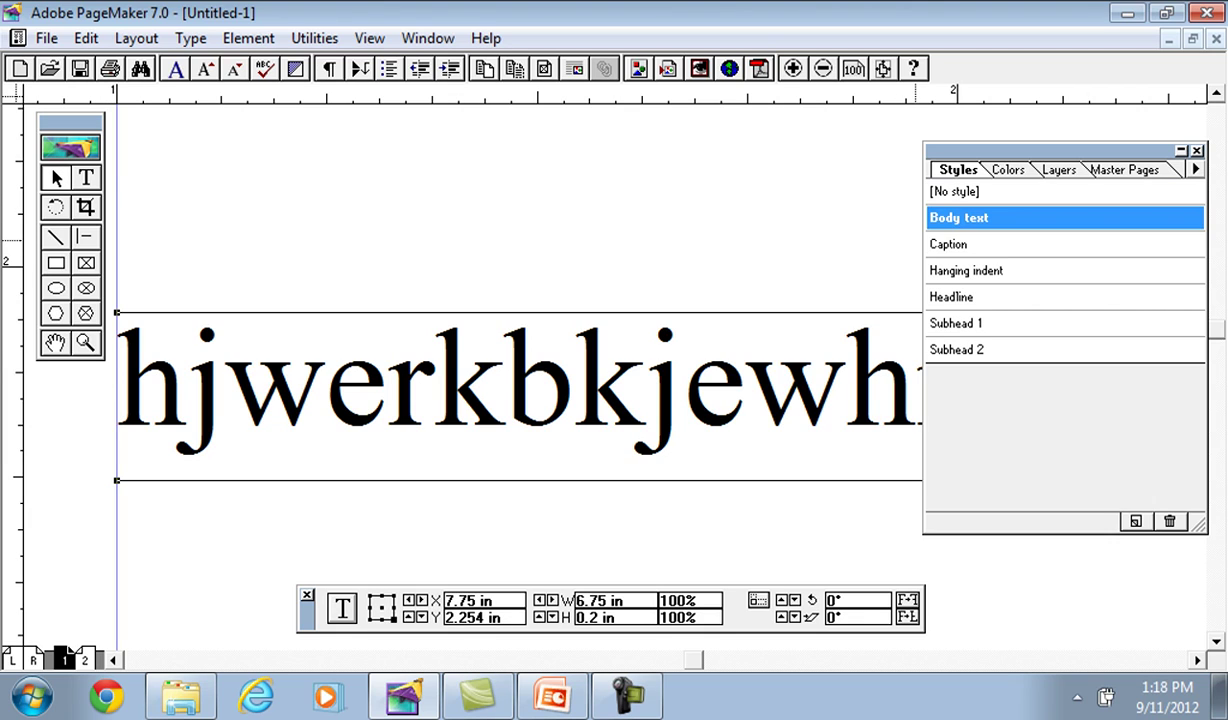
{"action": "left_click", "coordinate": [950, 244]}
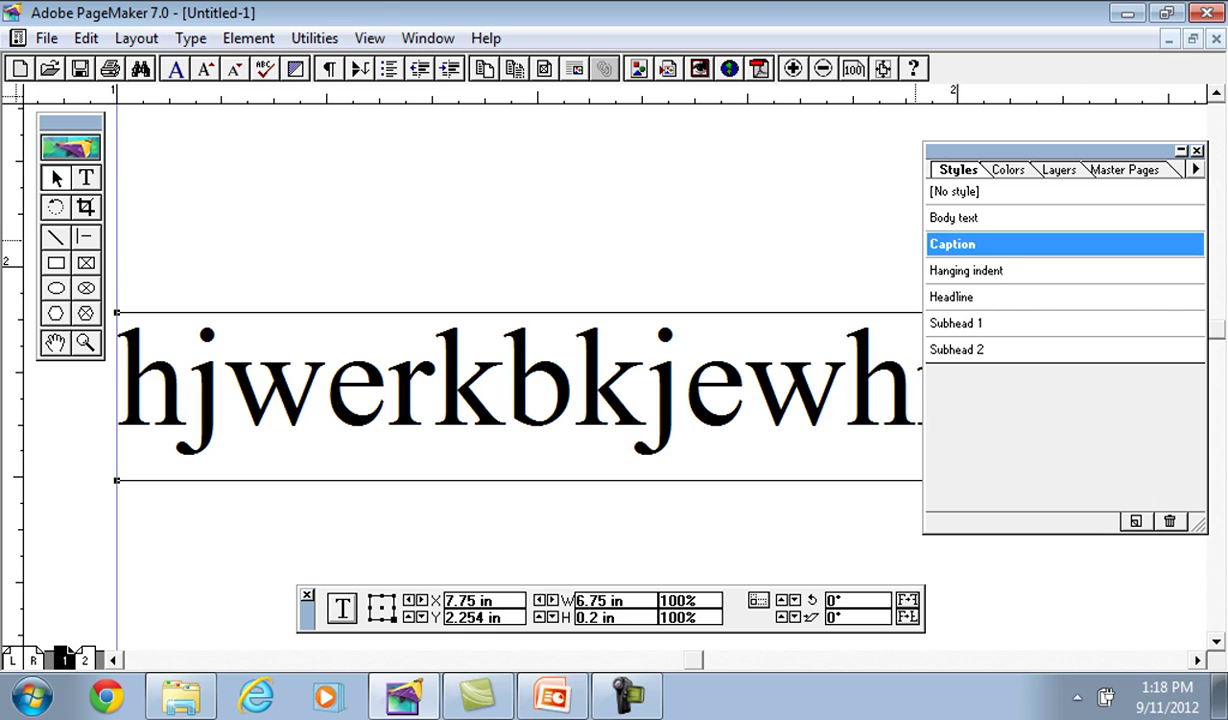
{"action": "left_click", "coordinate": [966, 270]}
{"action": "left_click", "coordinate": [962, 323]}
{"action": "left_click", "coordinate": [962, 297]}
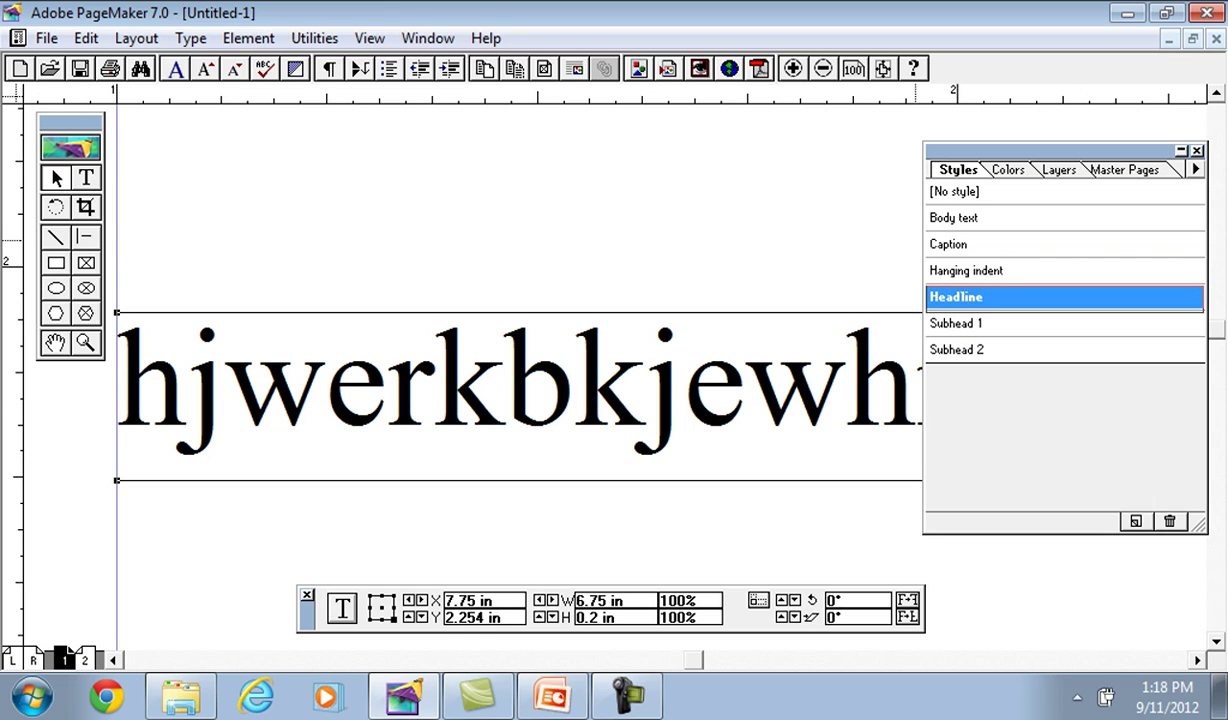
{"action": "left_click", "coordinate": [559, 399]}
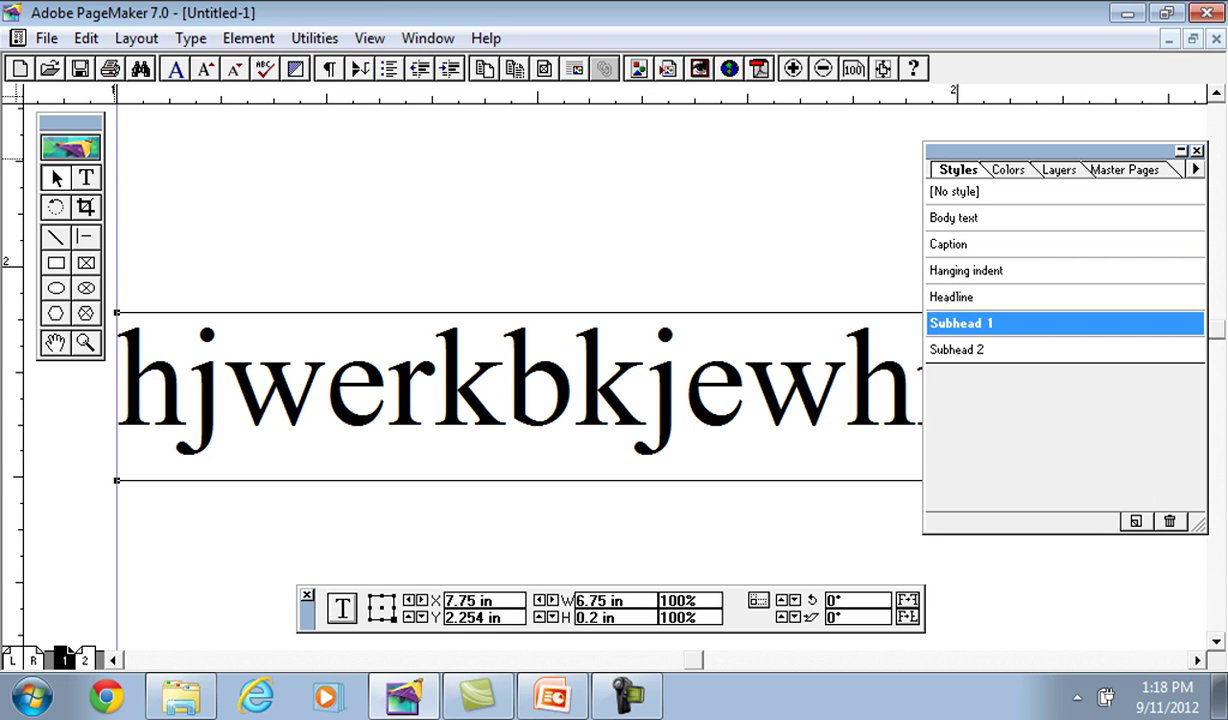
Step: Select all the text in the block, try each style from Body text through Subhead 2 on it, and delete the text
{"action": "left_click", "coordinate": [87, 178]}
{"action": "left_click", "coordinate": [229, 360]}
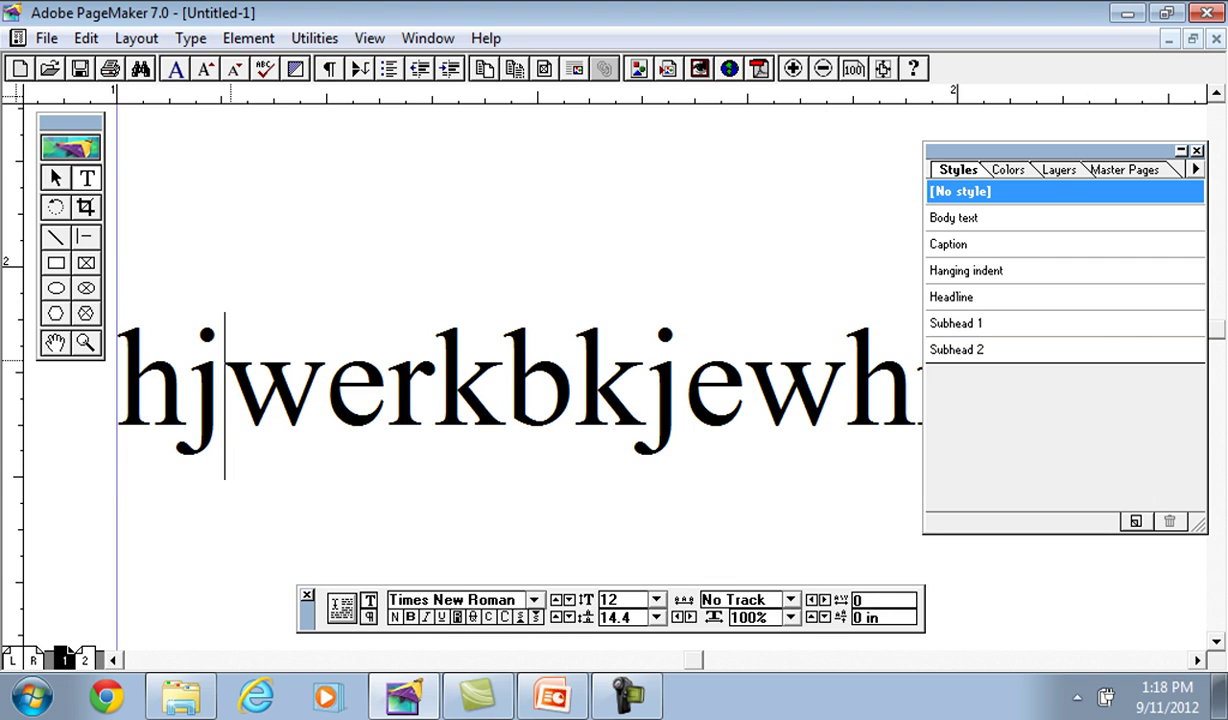
{"action": "key", "text": "ctrl+a"}
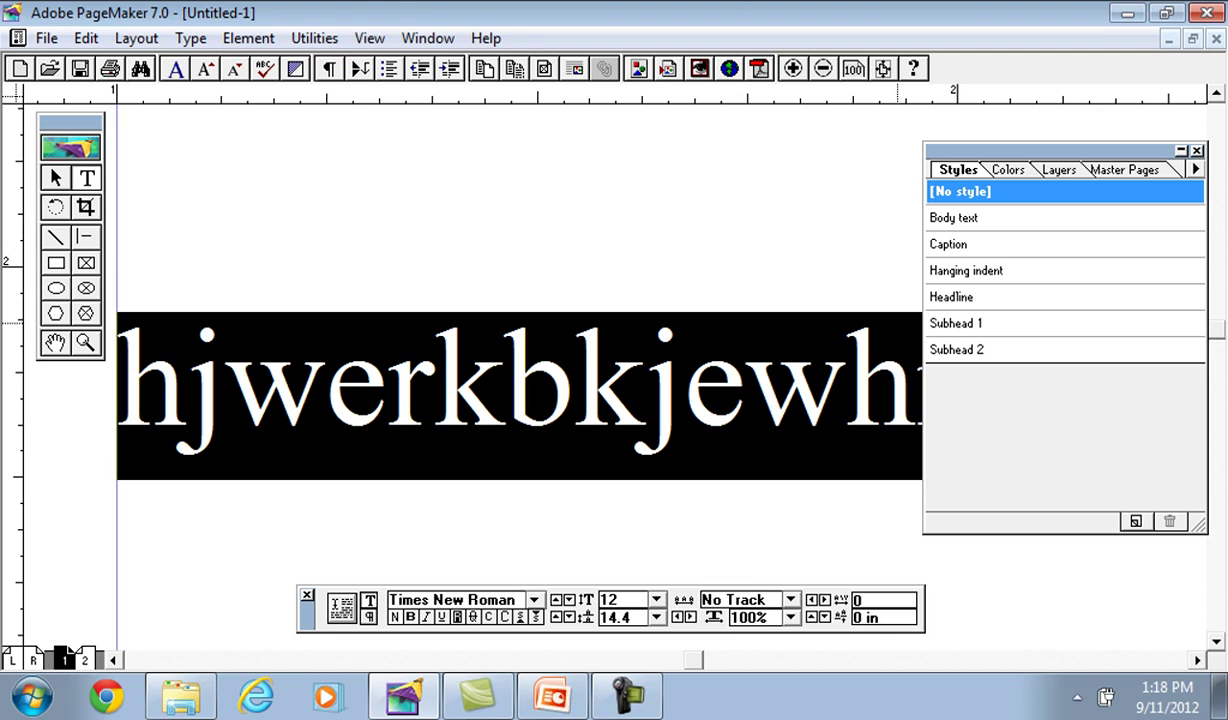
{"action": "left_click", "coordinate": [956, 218]}
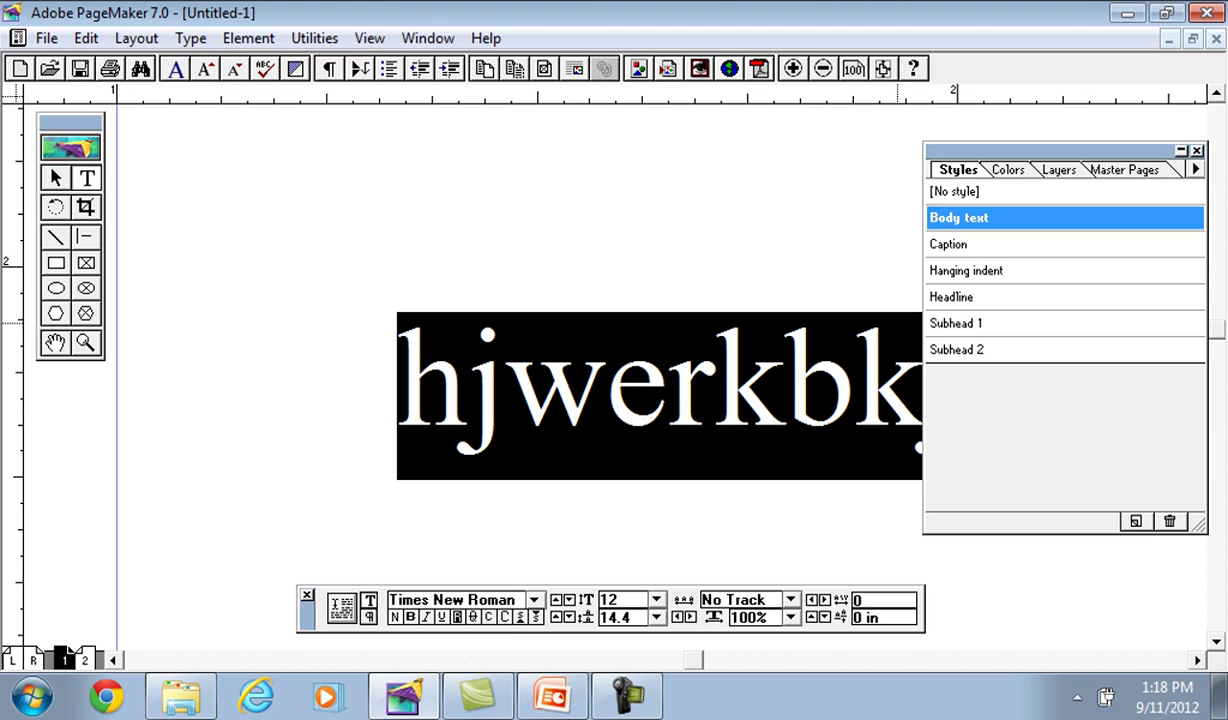
{"action": "left_click", "coordinate": [952, 244]}
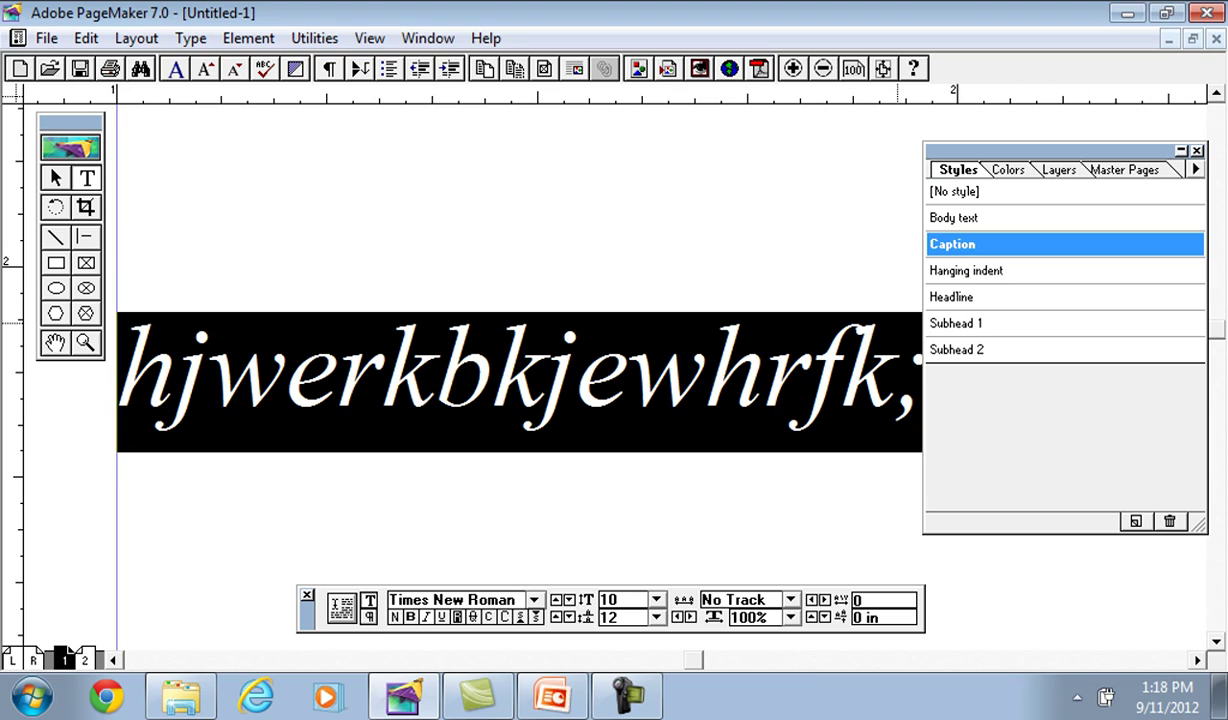
{"action": "left_click", "coordinate": [966, 271]}
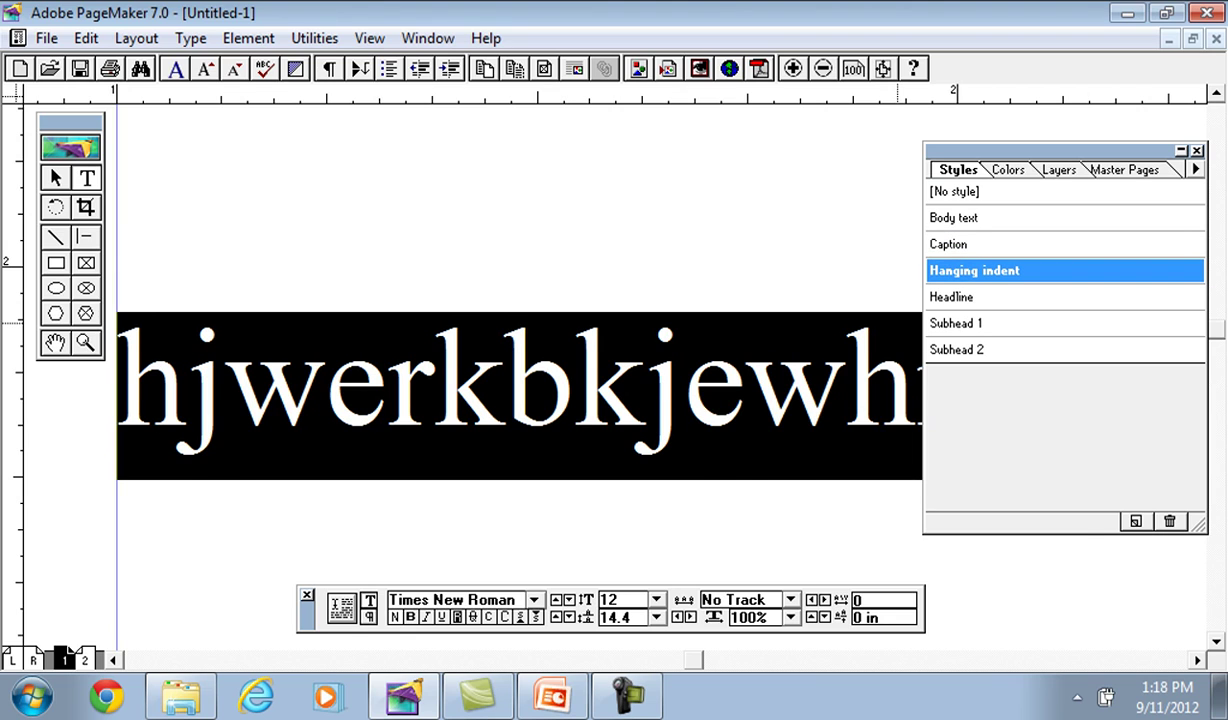
{"action": "left_click", "coordinate": [952, 297]}
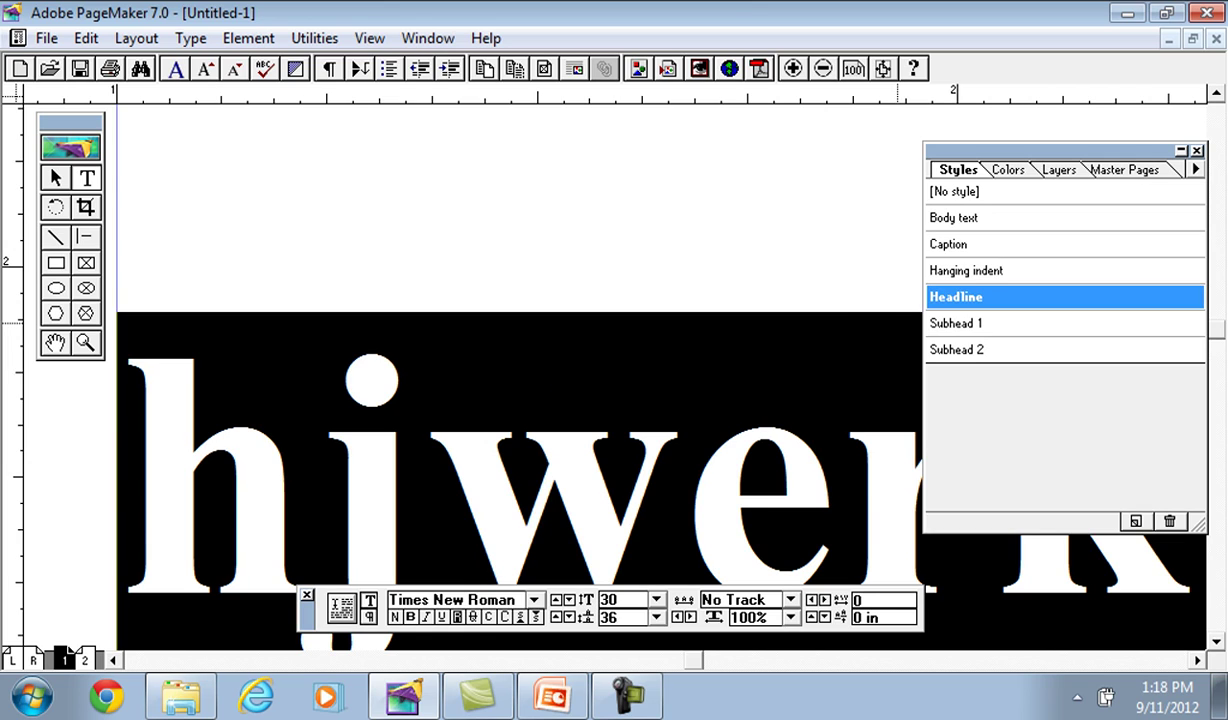
{"action": "left_click", "coordinate": [958, 323]}
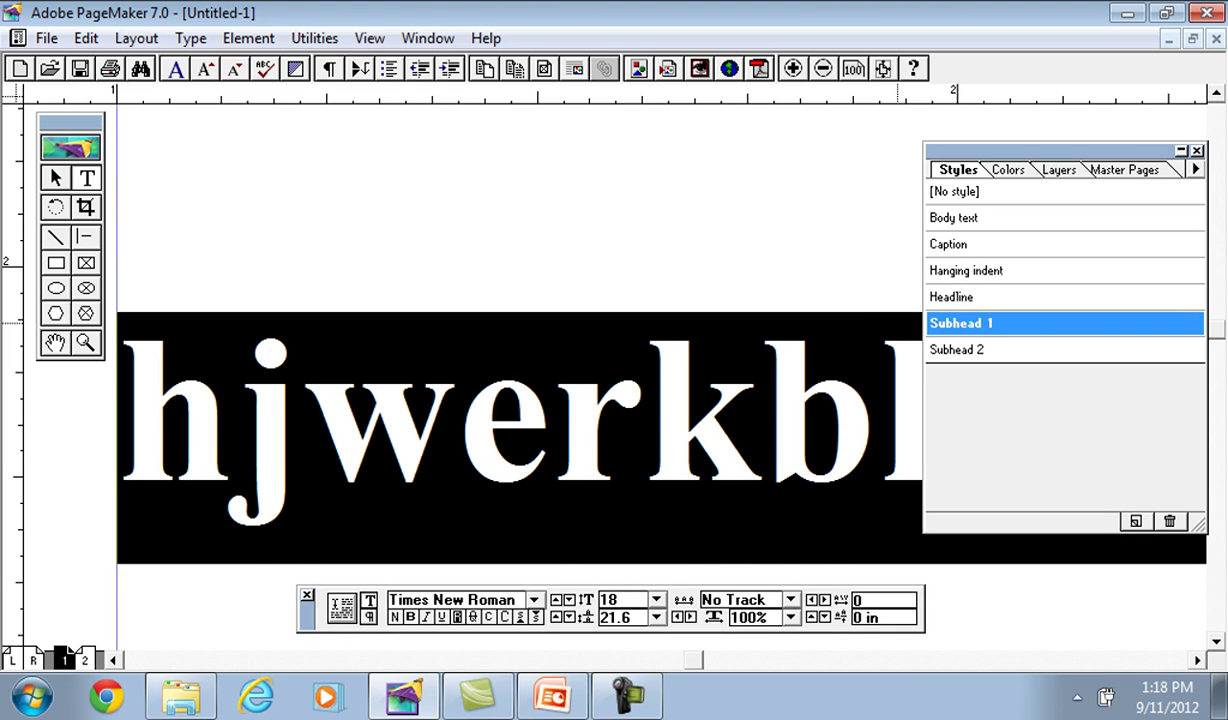
{"action": "left_click", "coordinate": [960, 350]}
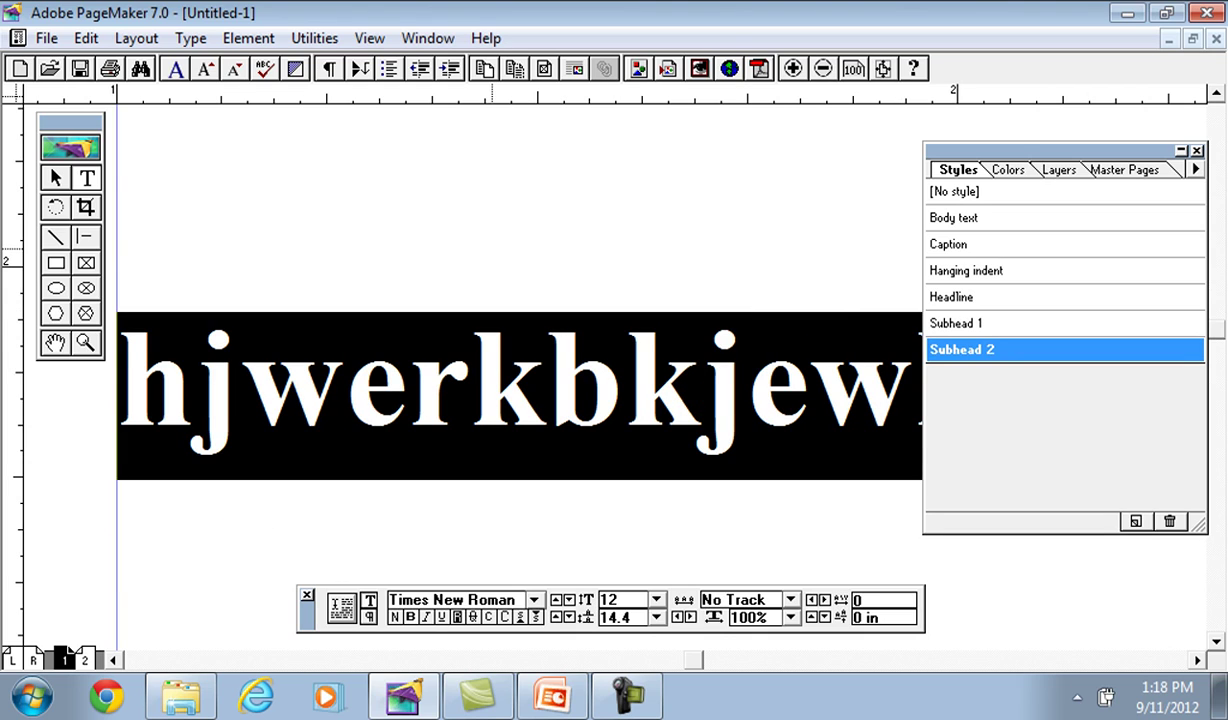
{"action": "key", "text": "BackSpace"}
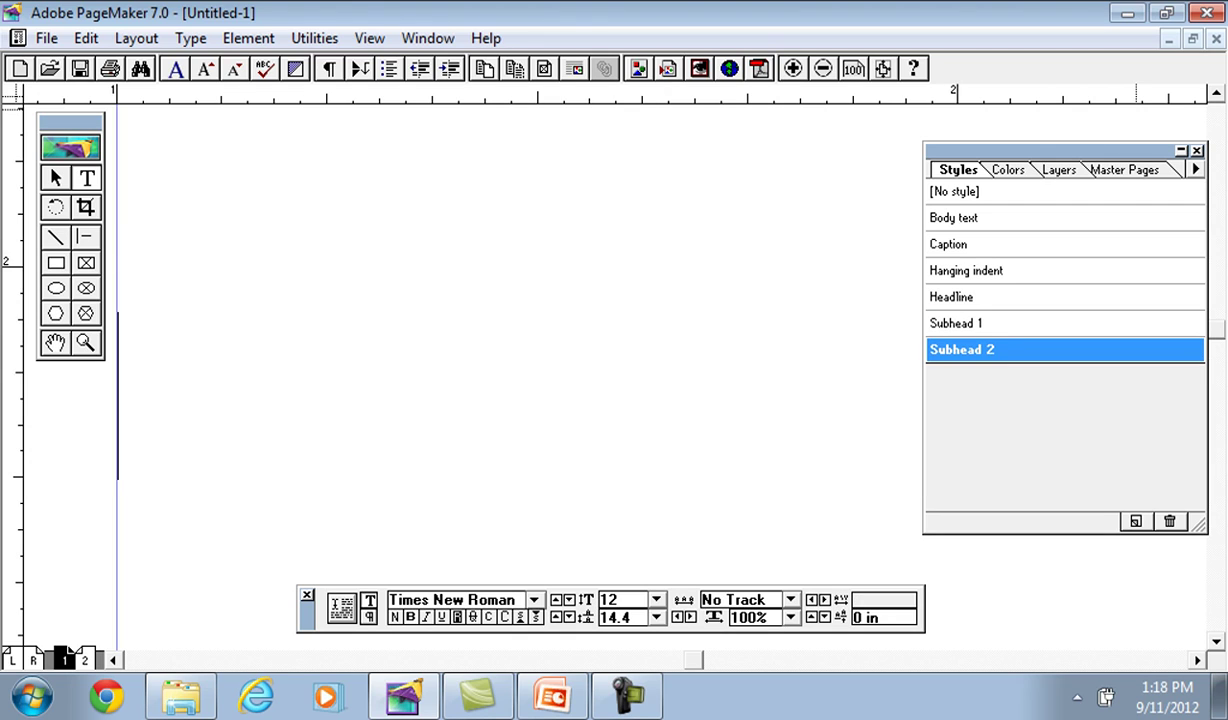
Step: View the style options of the Subhead 2 style and close them without changes
{"action": "left_click", "coordinate": [1196, 170]}
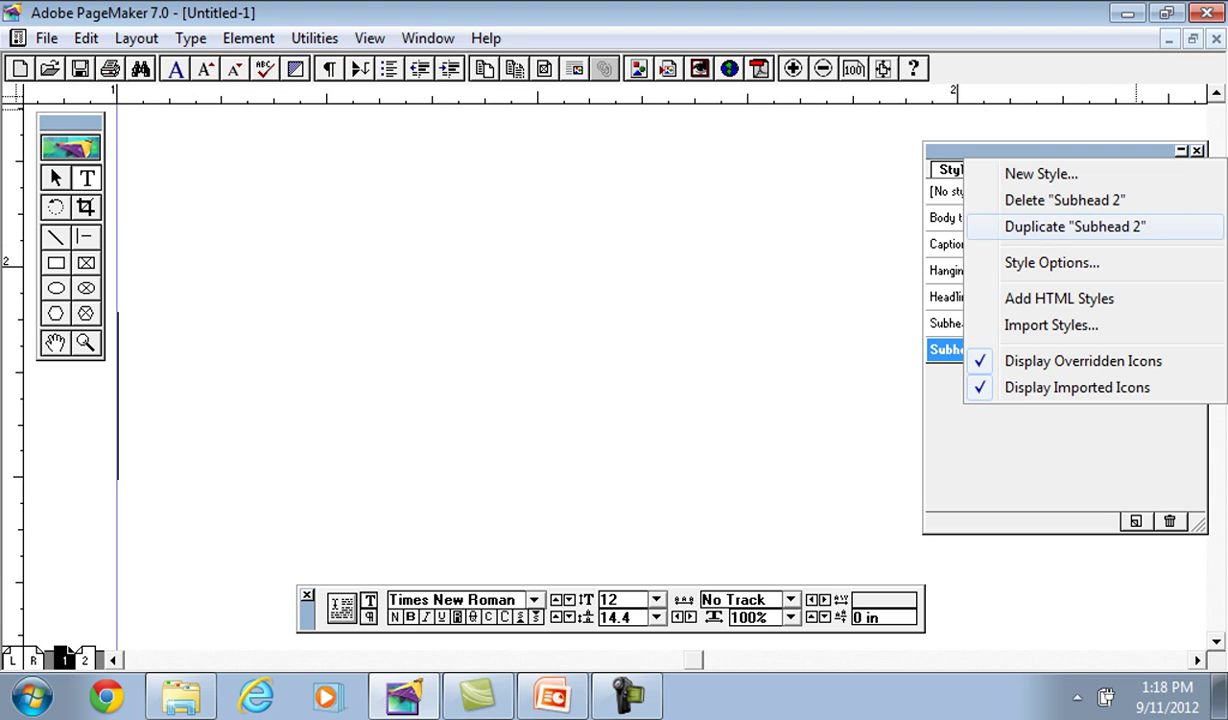
{"action": "left_click", "coordinate": [1051, 262]}
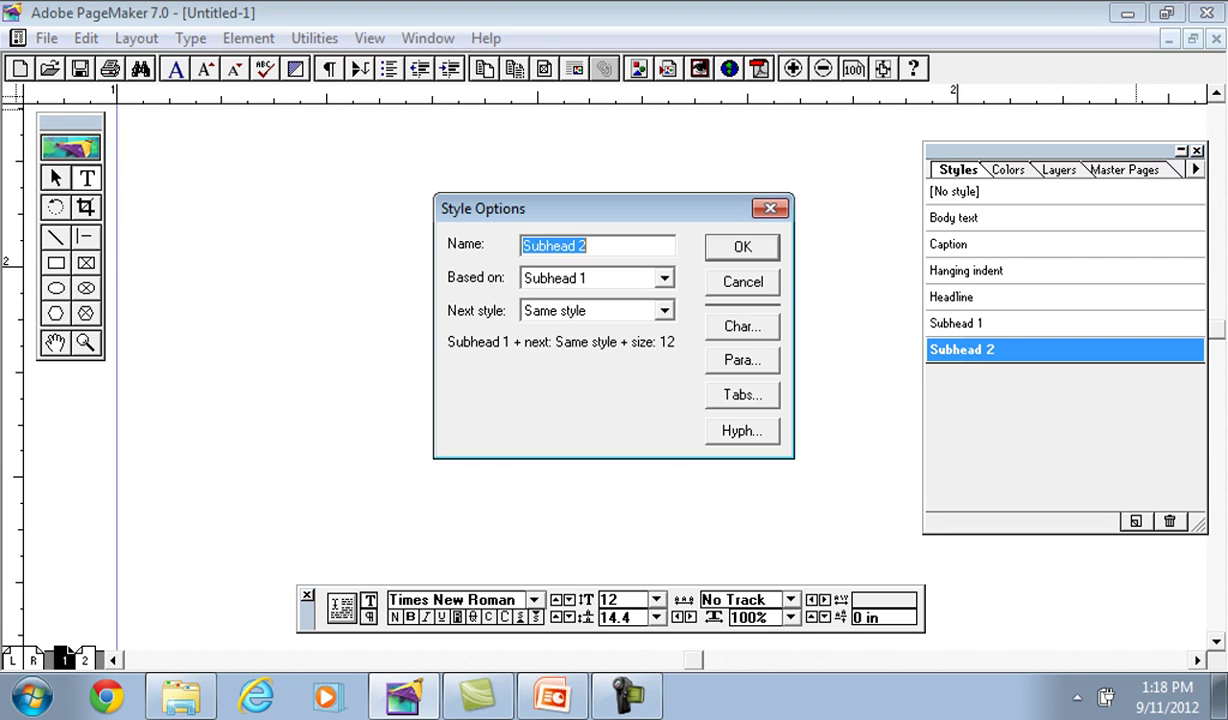
{"action": "left_click", "coordinate": [764, 208]}
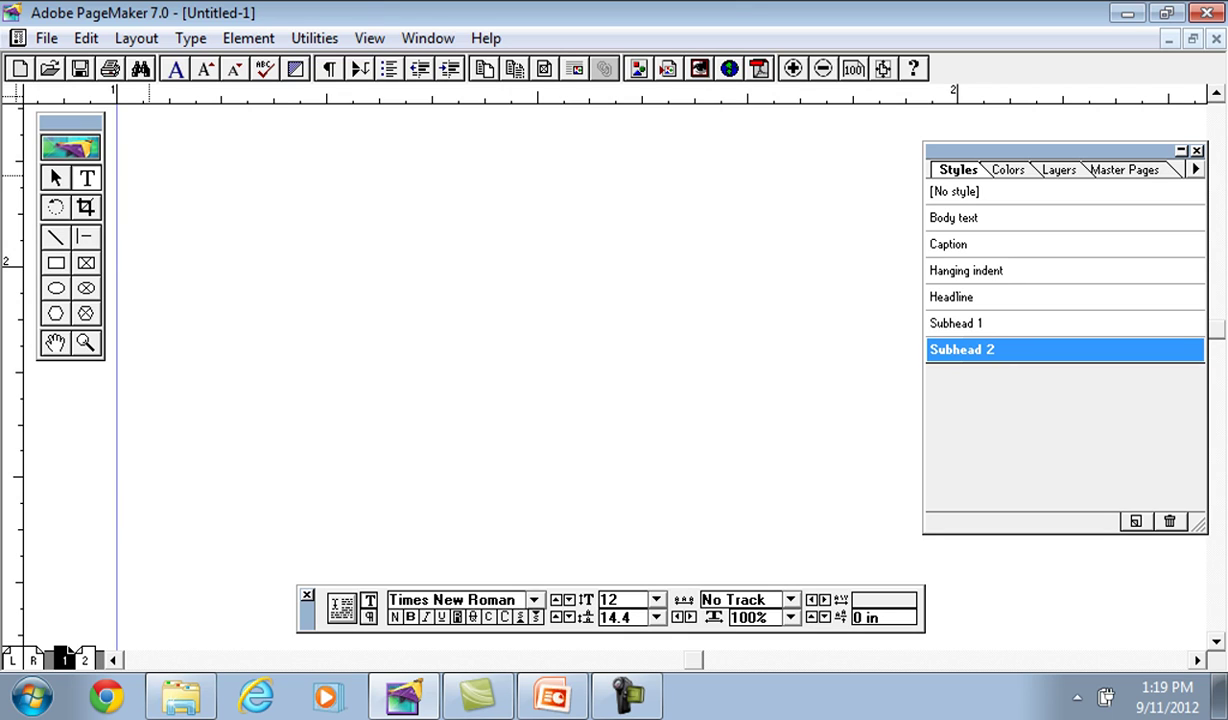
Step: Try to place the file Ut10.dll from the Table30 folder into the publication
{"action": "left_click", "coordinate": [46, 38]}
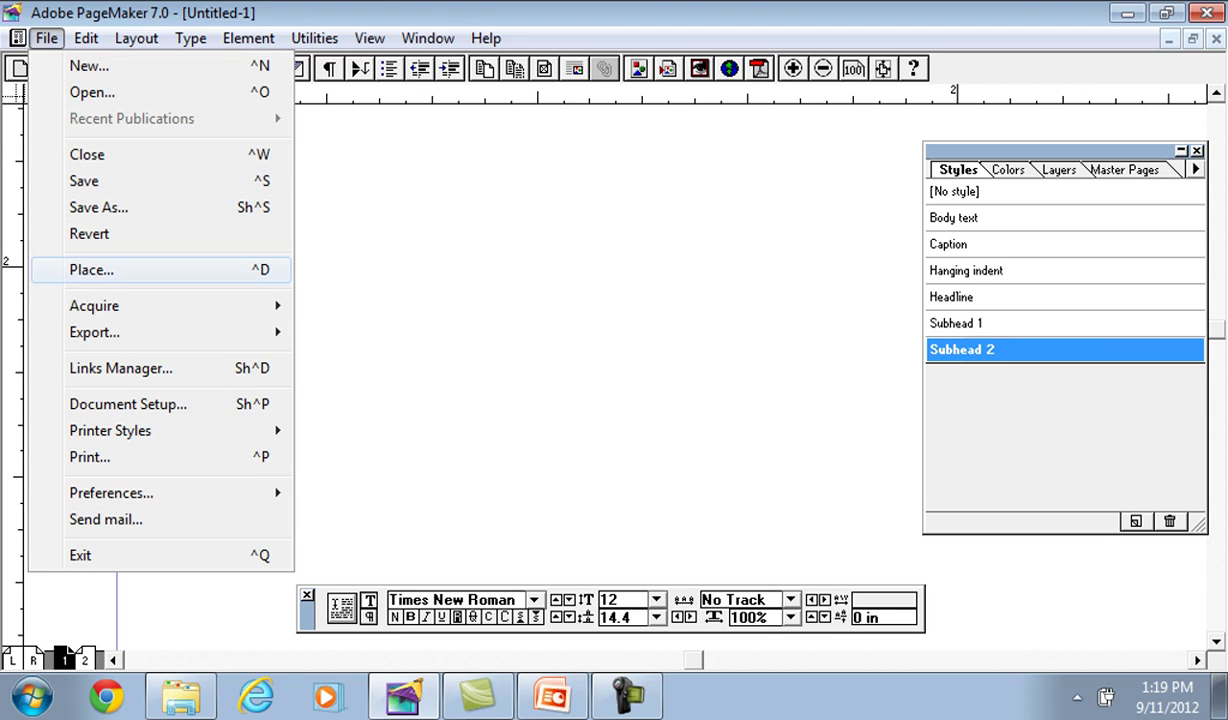
{"action": "left_click", "coordinate": [91, 270]}
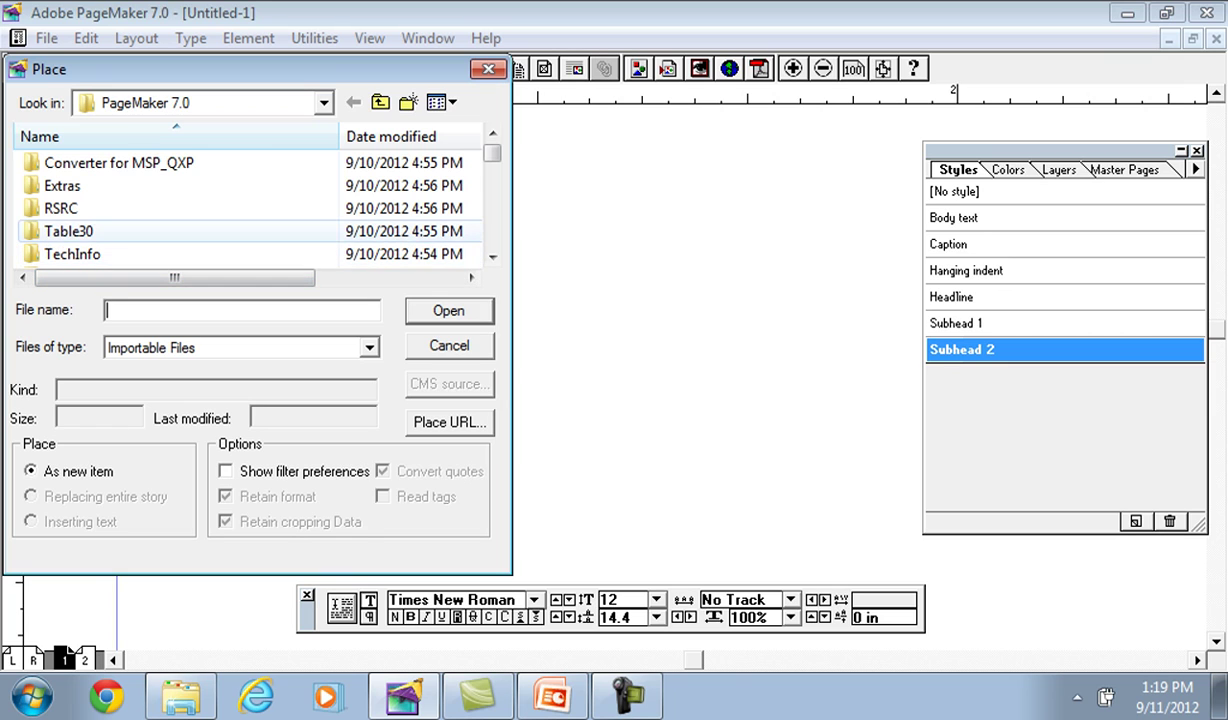
{"action": "double_click", "coordinate": [68, 231]}
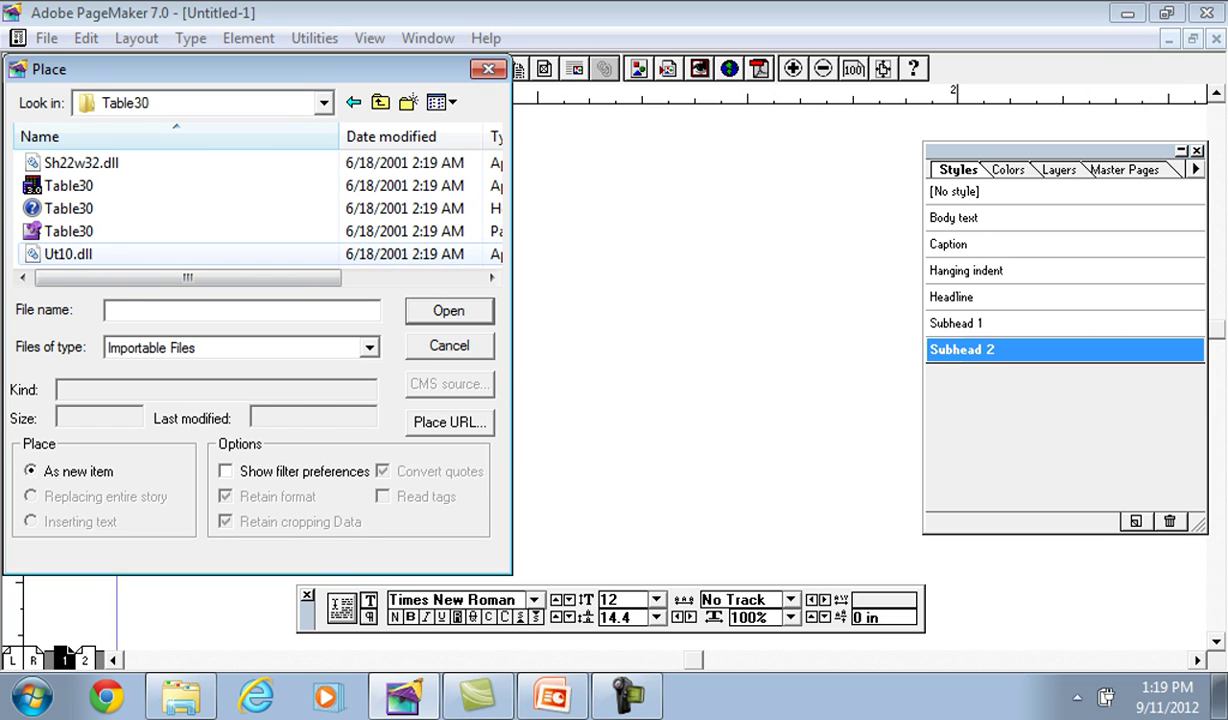
{"action": "left_click", "coordinate": [68, 254]}
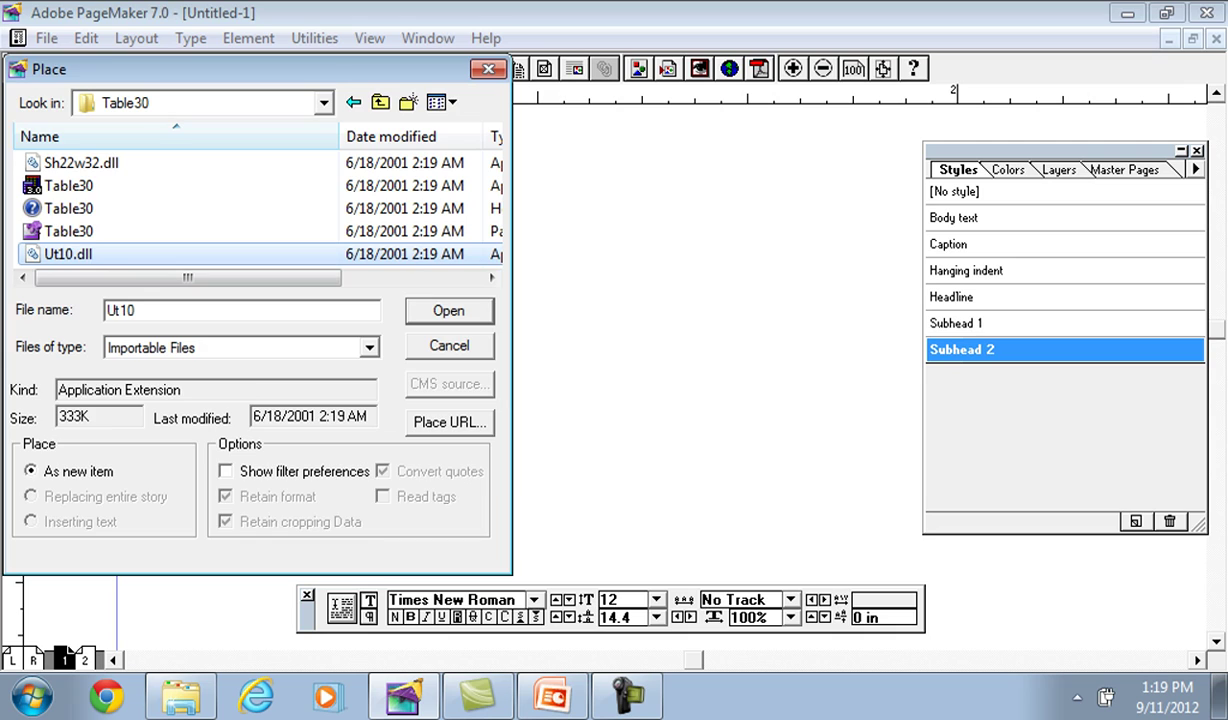
{"action": "double_click", "coordinate": [68, 254]}
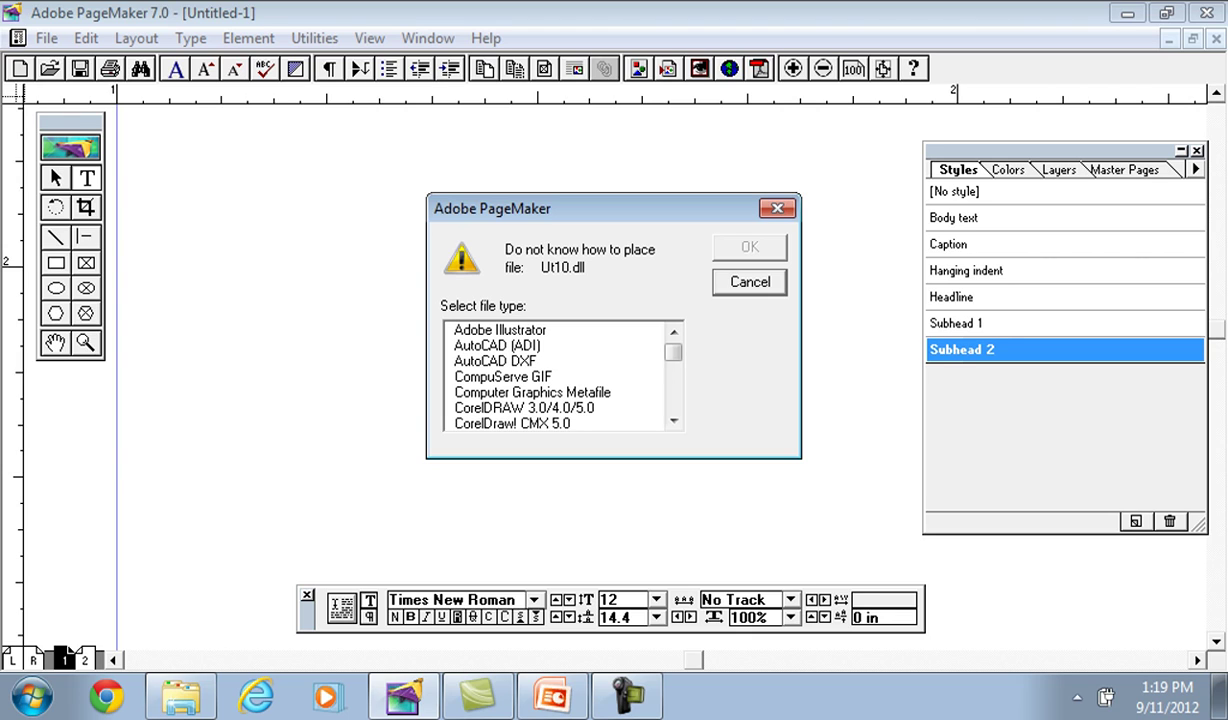
{"action": "key", "text": "Tab"}
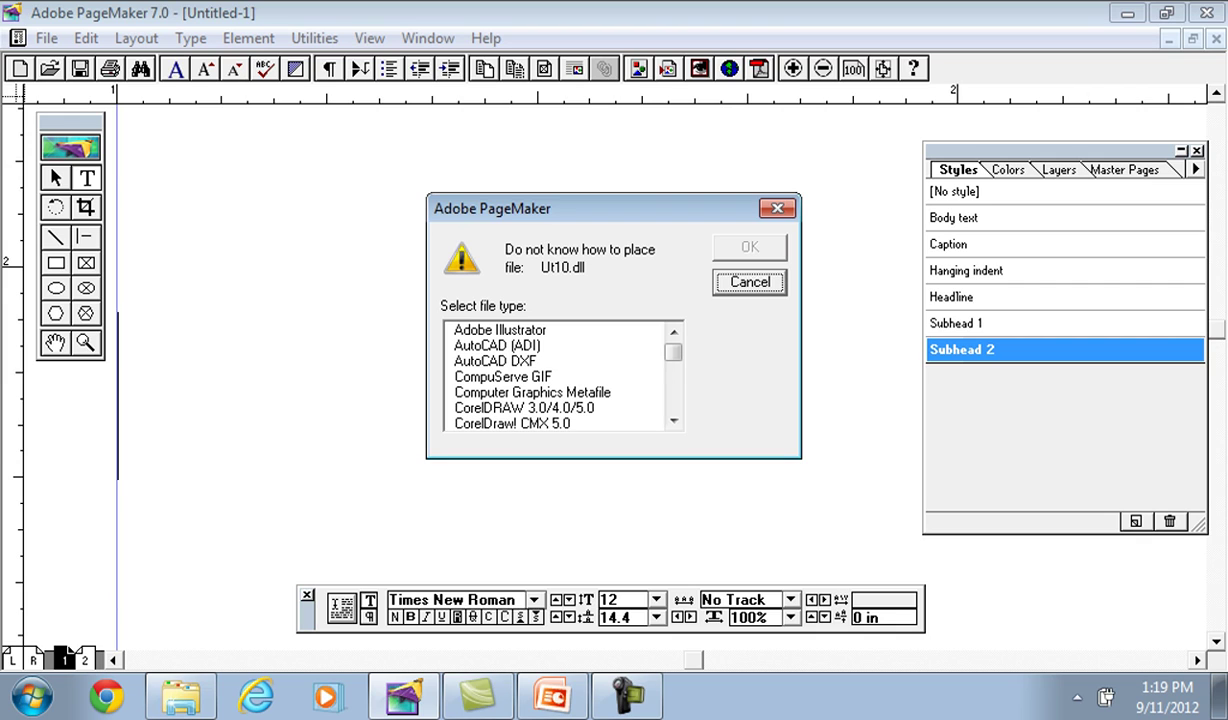
{"action": "key", "text": "Return"}
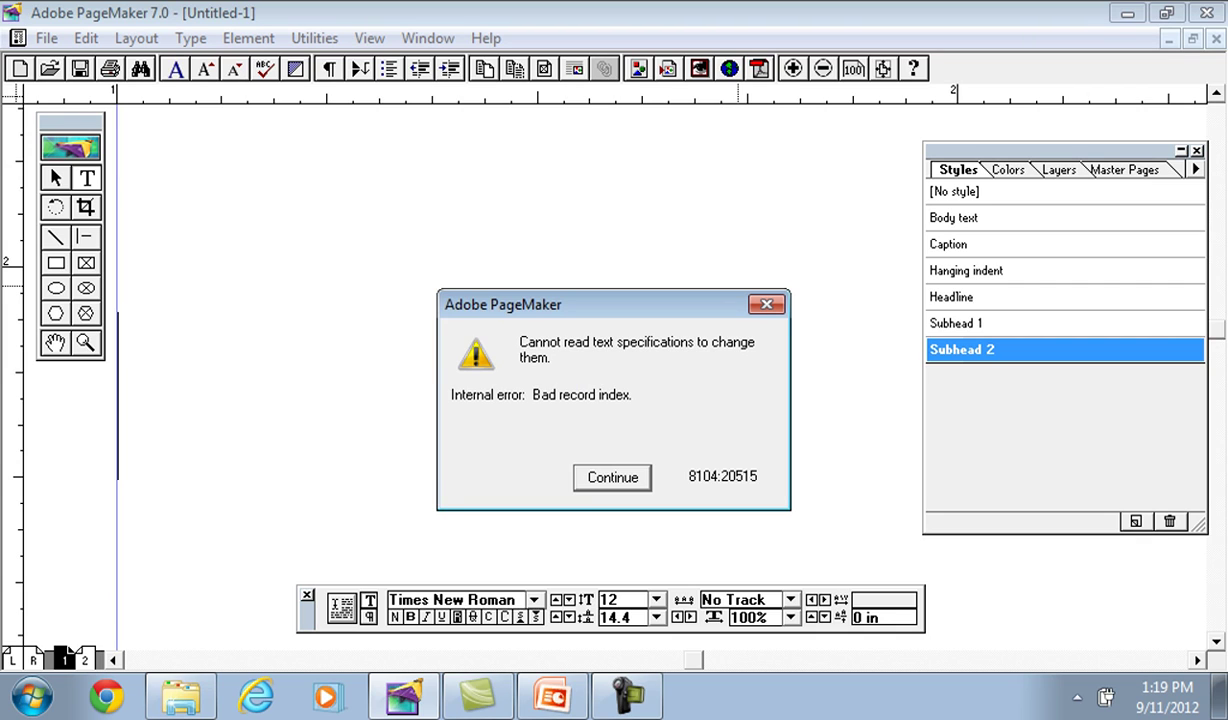
{"action": "key", "text": "Return"}
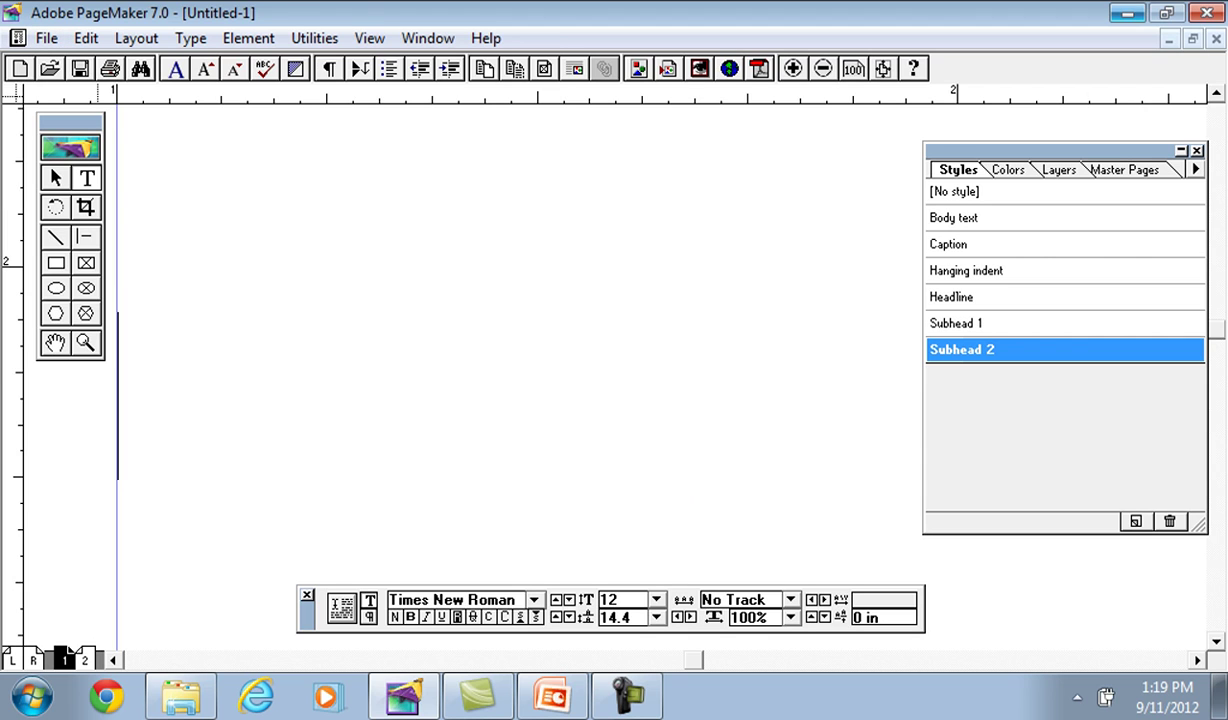
Step: Switch to the Documents library in Windows Explorer and select the Khajuraho Word document
{"action": "key", "text": "alt+Tab"}
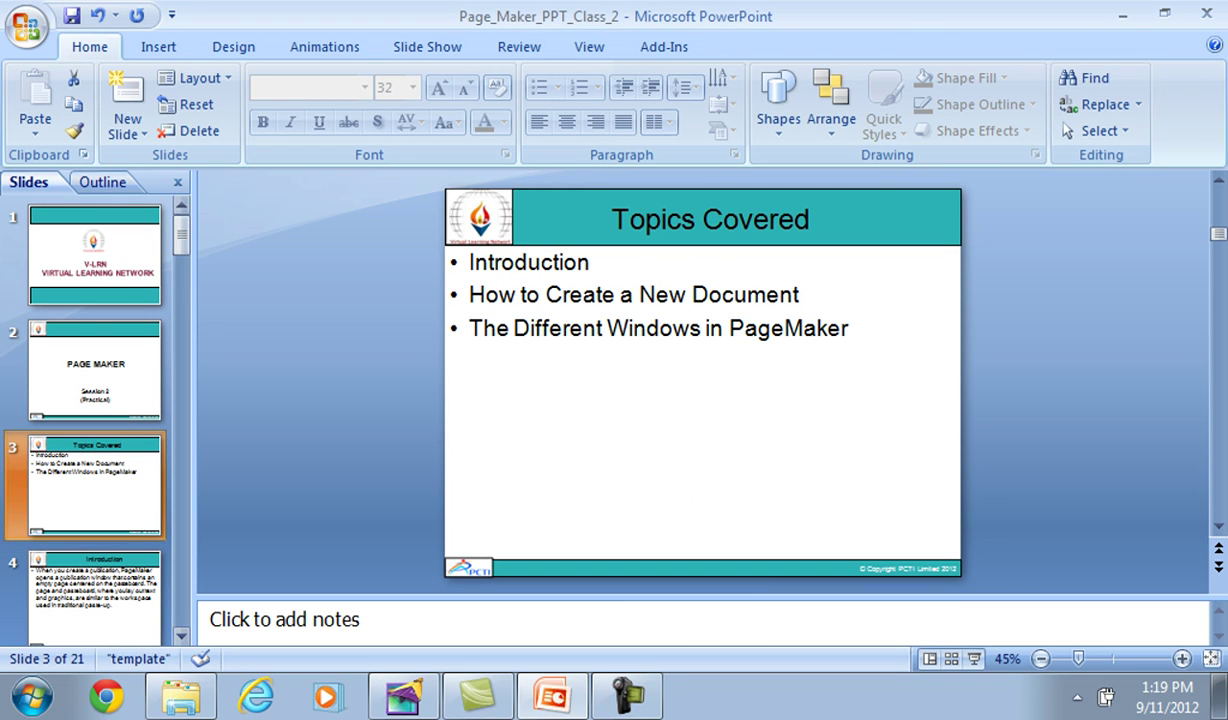
{"action": "key", "text": "super"}
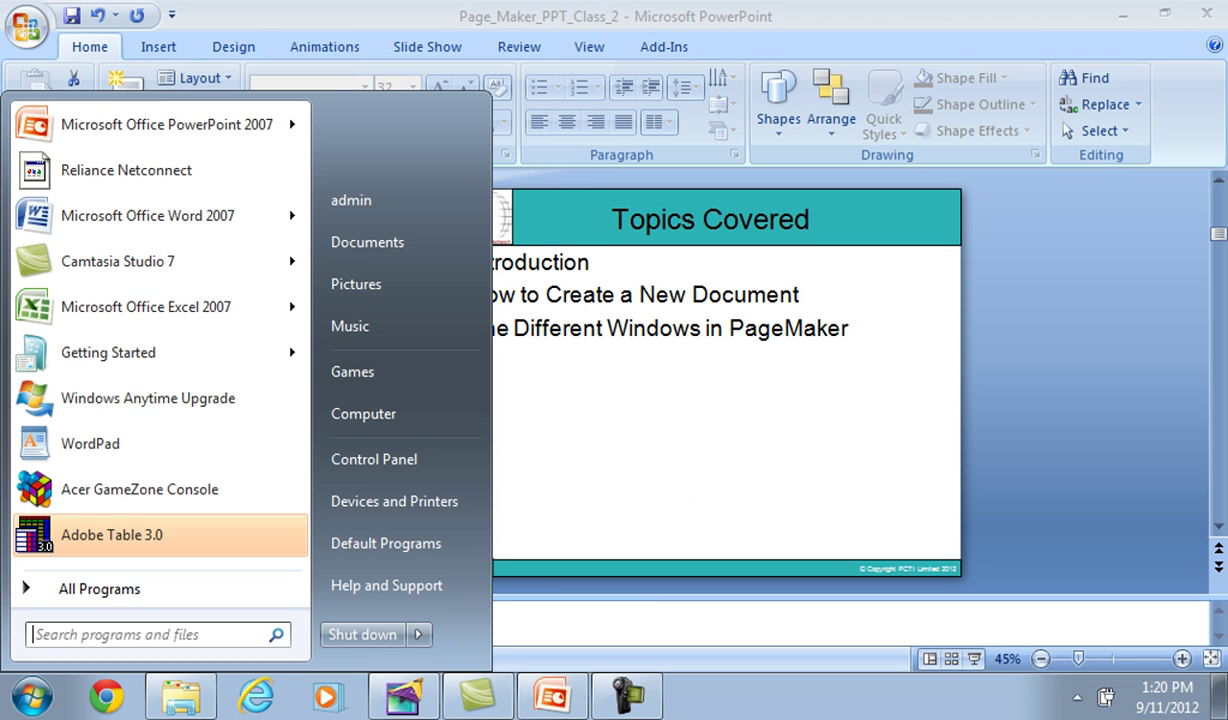
{"action": "key", "text": "Return"}
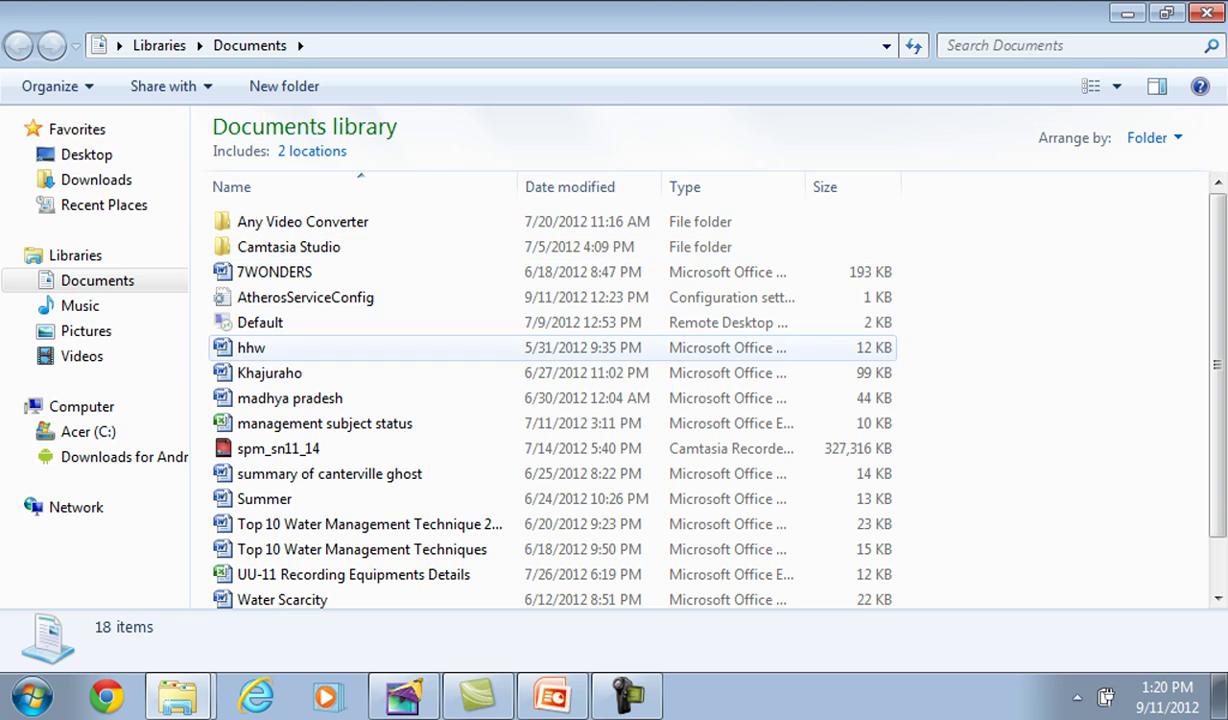
{"action": "left_click", "coordinate": [270, 373]}
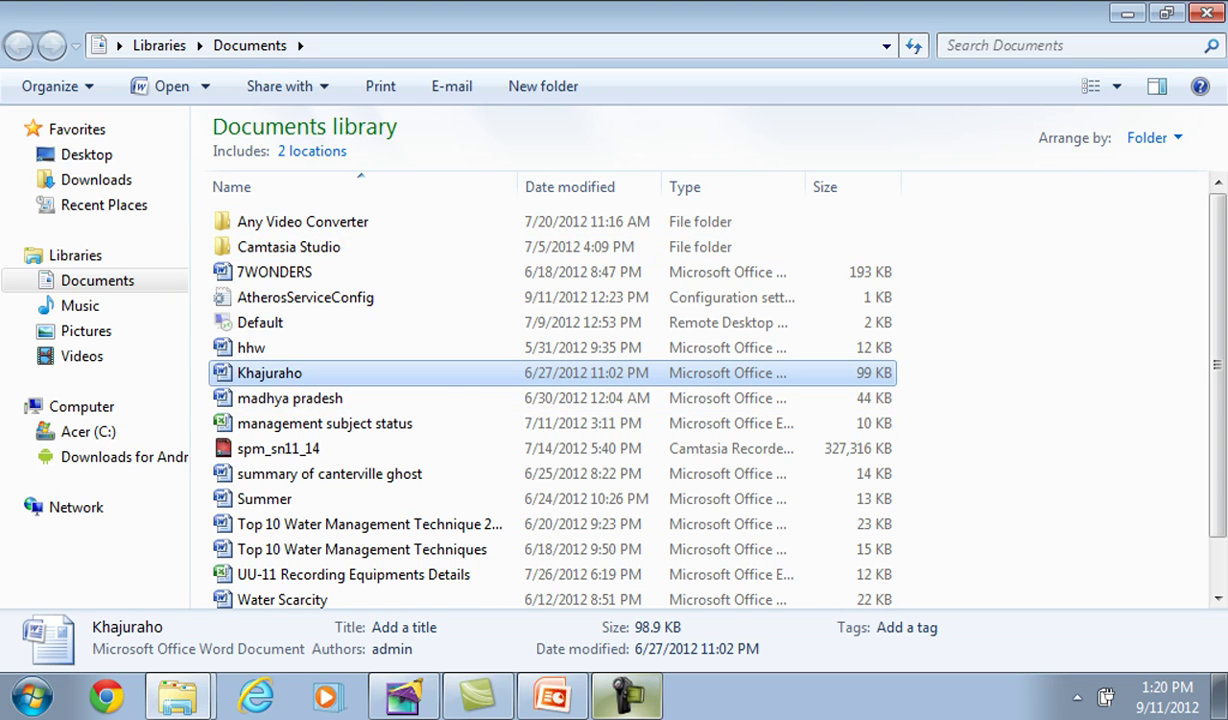
Step: Return to PageMaker and dismiss its repeated error messages
{"action": "left_click", "coordinate": [404, 696]}
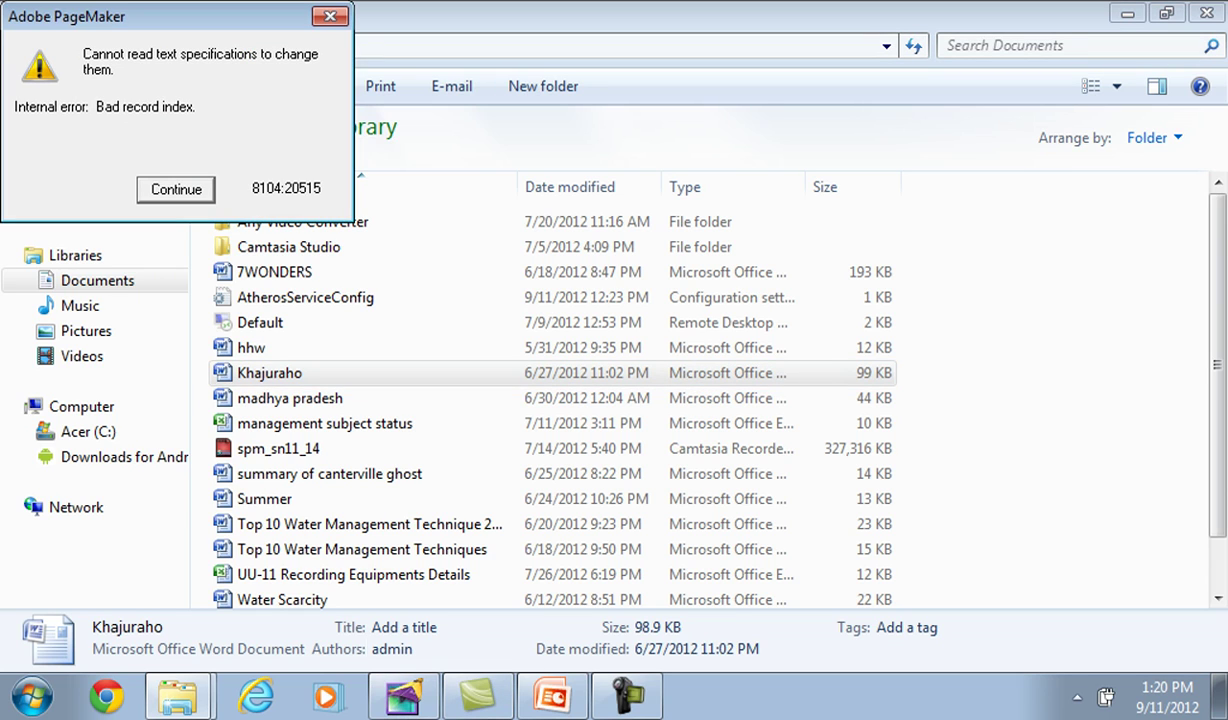
{"action": "left_click", "coordinate": [170, 187]}
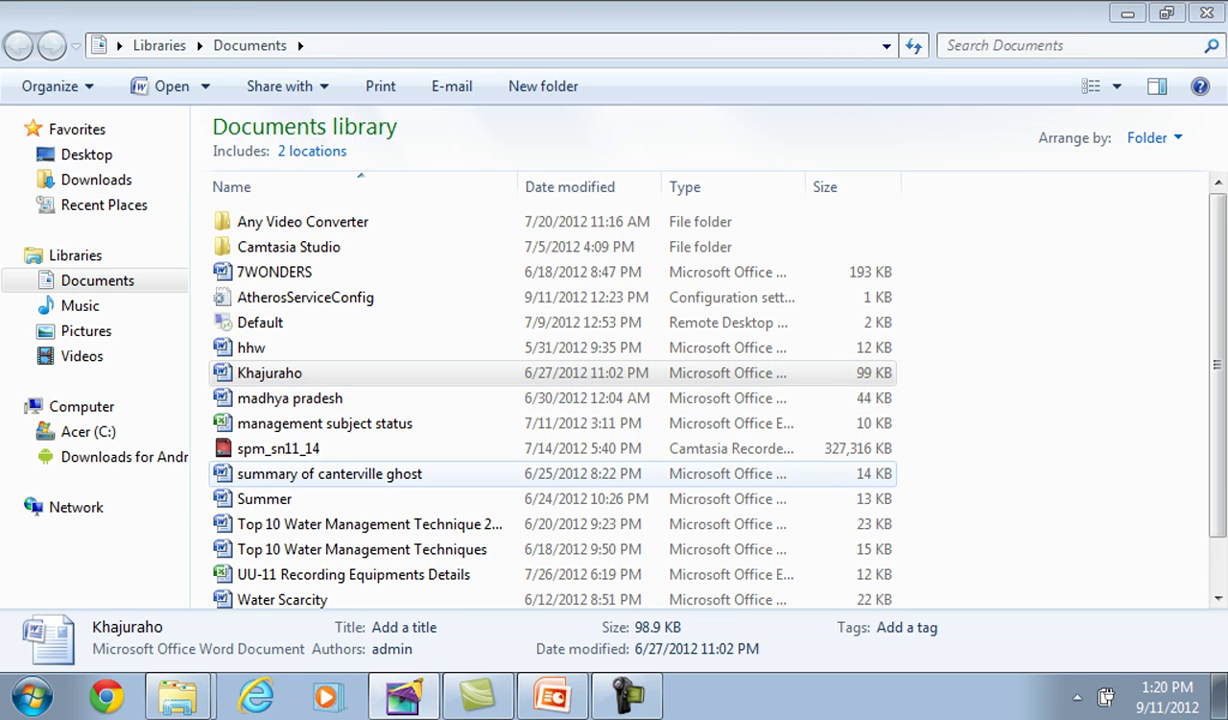
{"action": "left_click", "coordinate": [404, 696]}
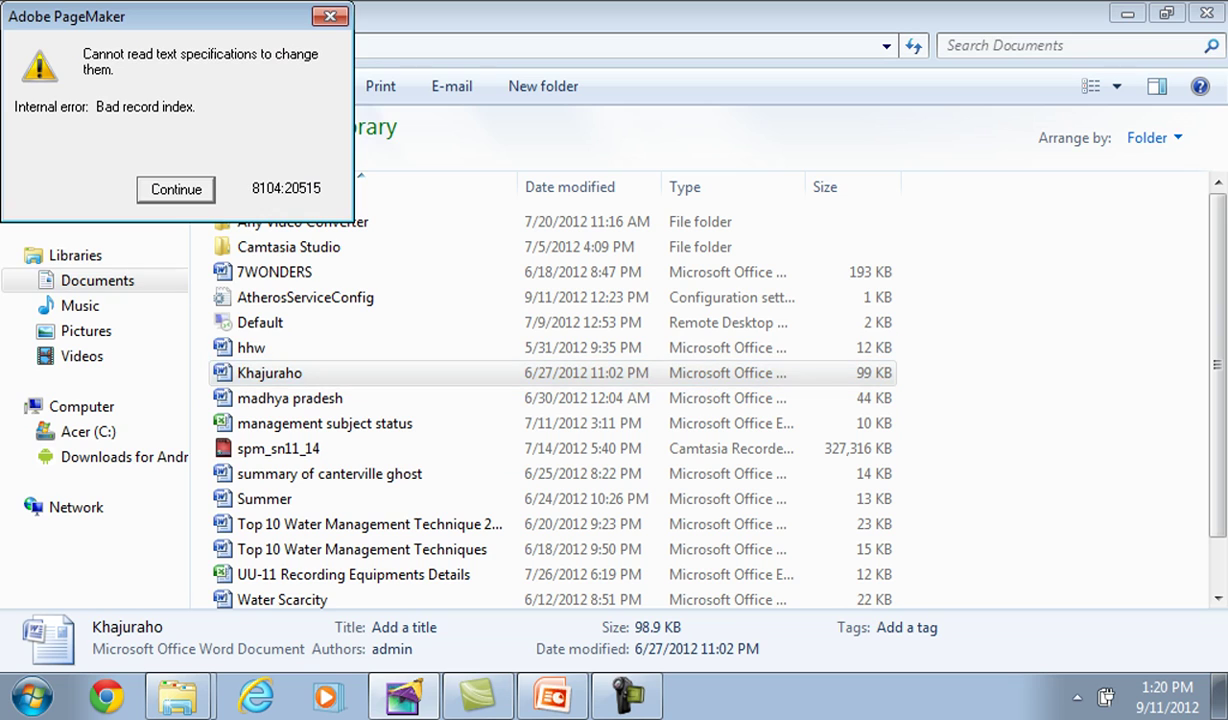
{"action": "key", "text": "Return"}
{"action": "key", "text": "Return"}
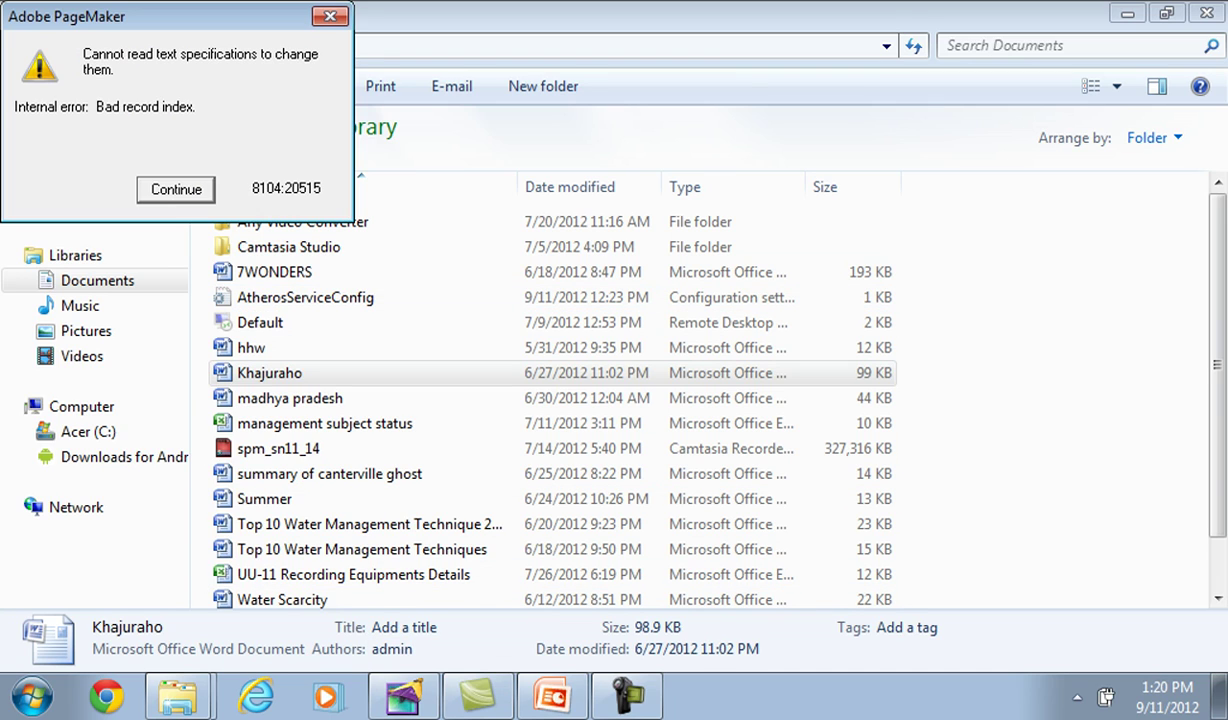
{"action": "left_click", "coordinate": [176, 190]}
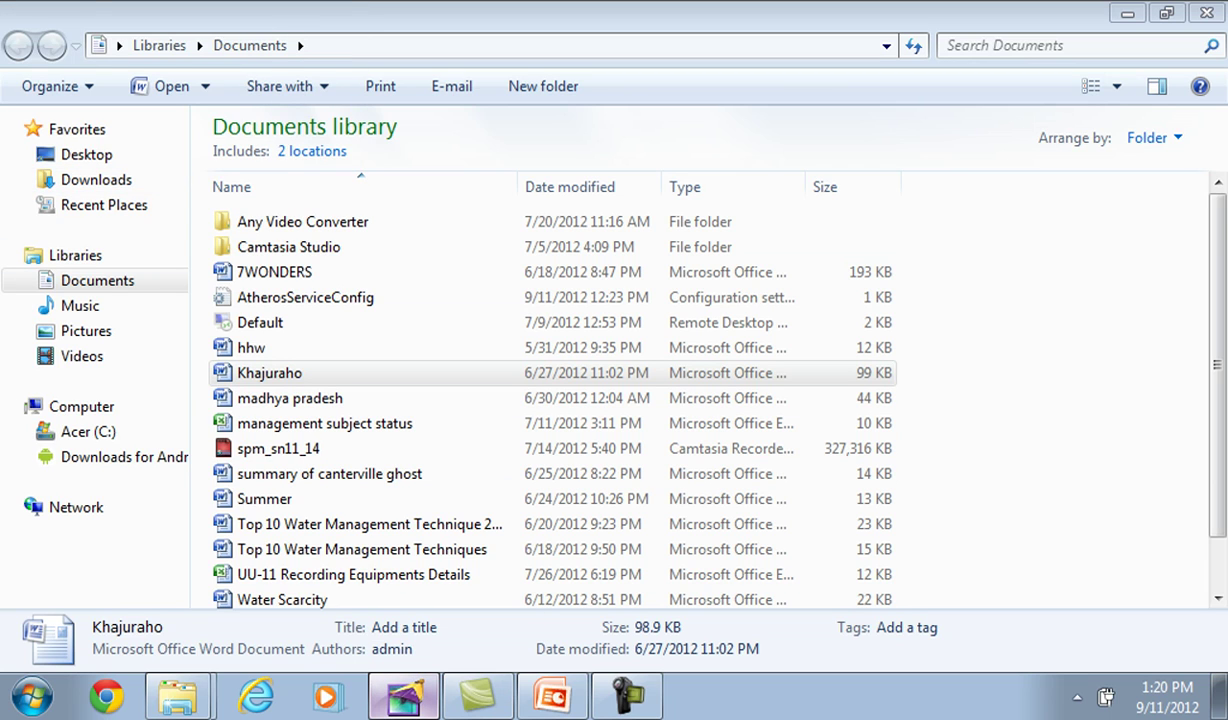
{"action": "left_click", "coordinate": [176, 190]}
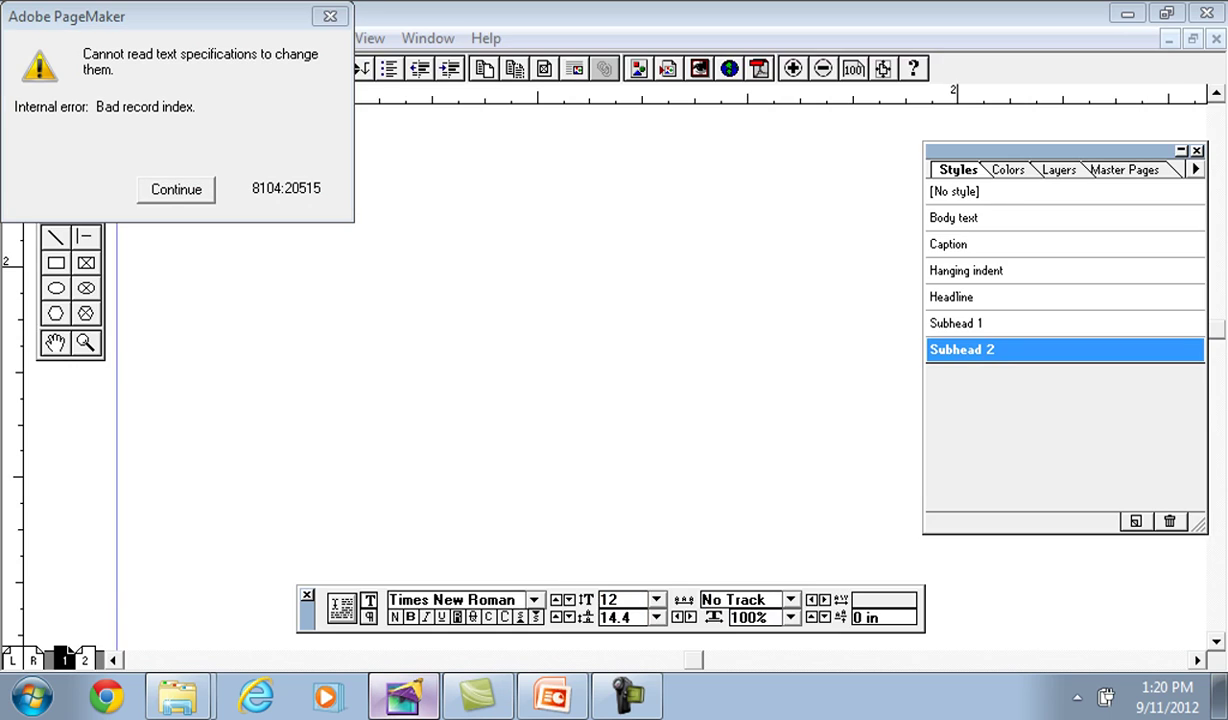
{"action": "key", "text": "Return"}
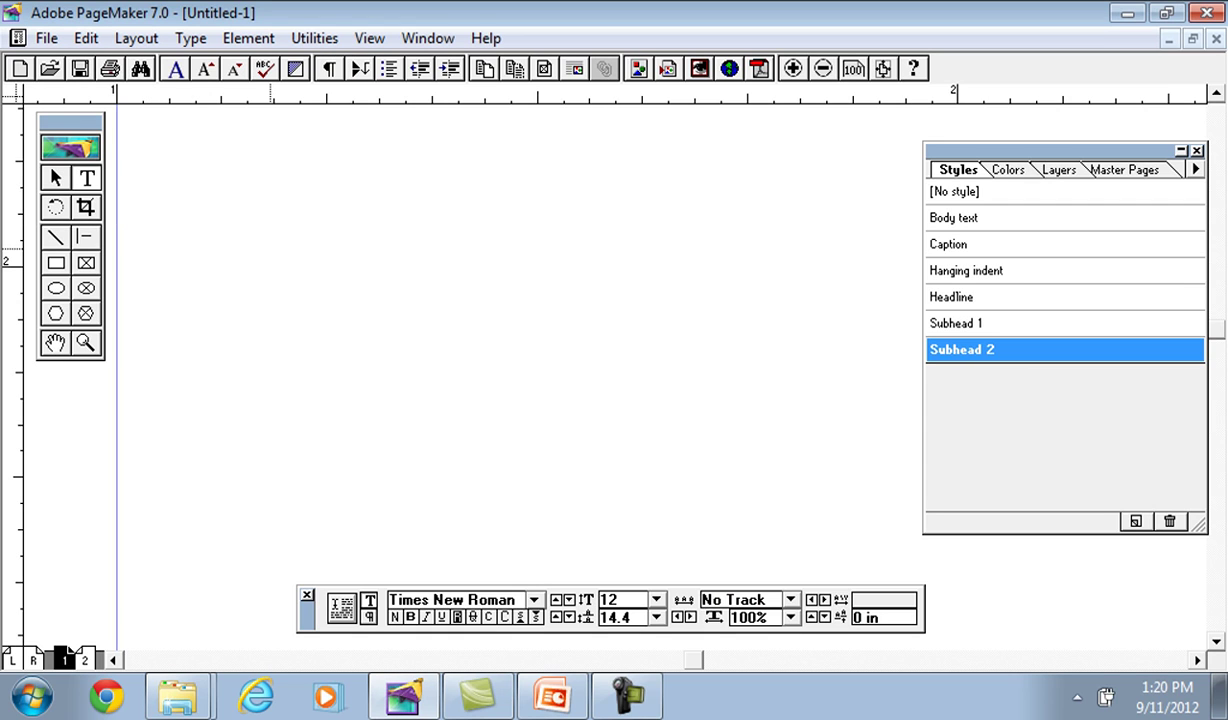
Step: Select the Subhead 1 style and open the Place dialog for importing a file
{"action": "left_click", "coordinate": [962, 324]}
{"action": "left_click", "coordinate": [46, 38]}
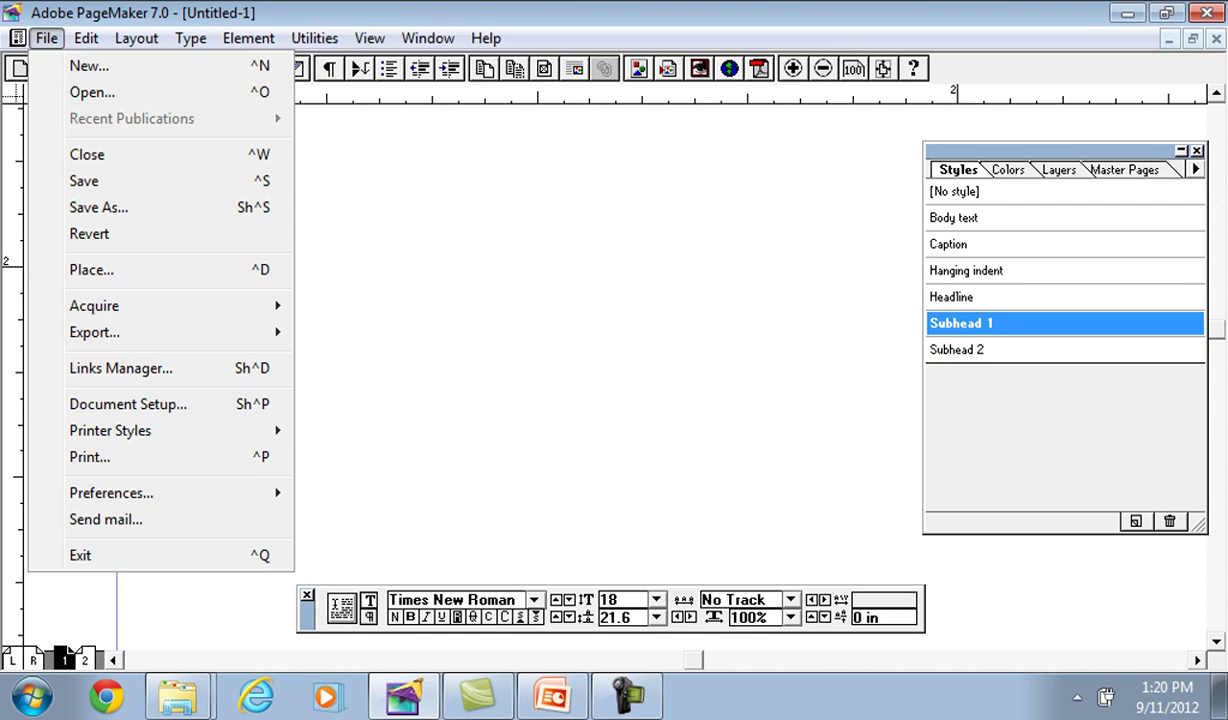
{"action": "key", "text": "Down"}
{"action": "key", "text": "Down"}
{"action": "key", "text": "Down"}
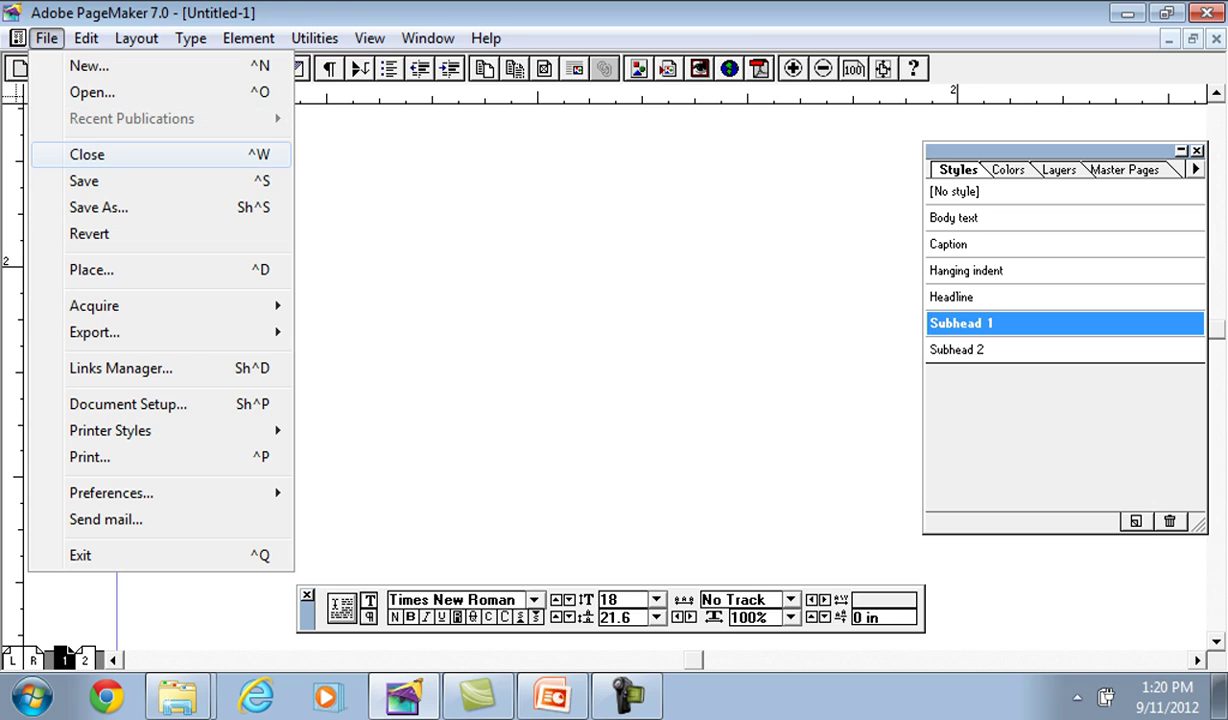
{"action": "key", "text": "Down"}
{"action": "key", "text": "Down"}
{"action": "key", "text": "Down"}
{"action": "key", "text": "Down"}
{"action": "key", "text": "Return"}
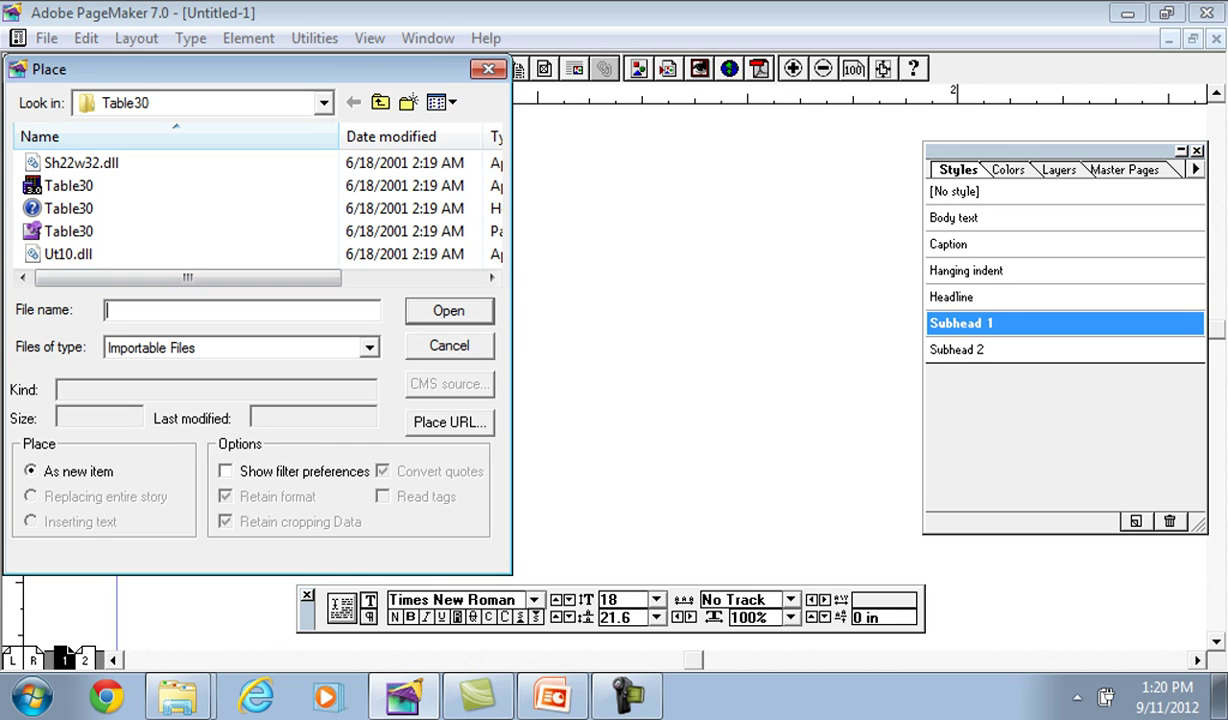
Step: Go up from the Table30 folder to the Computer level in the file browser, skipping the accidental move of the Adobe1 folder
{"action": "left_click", "coordinate": [380, 102]}
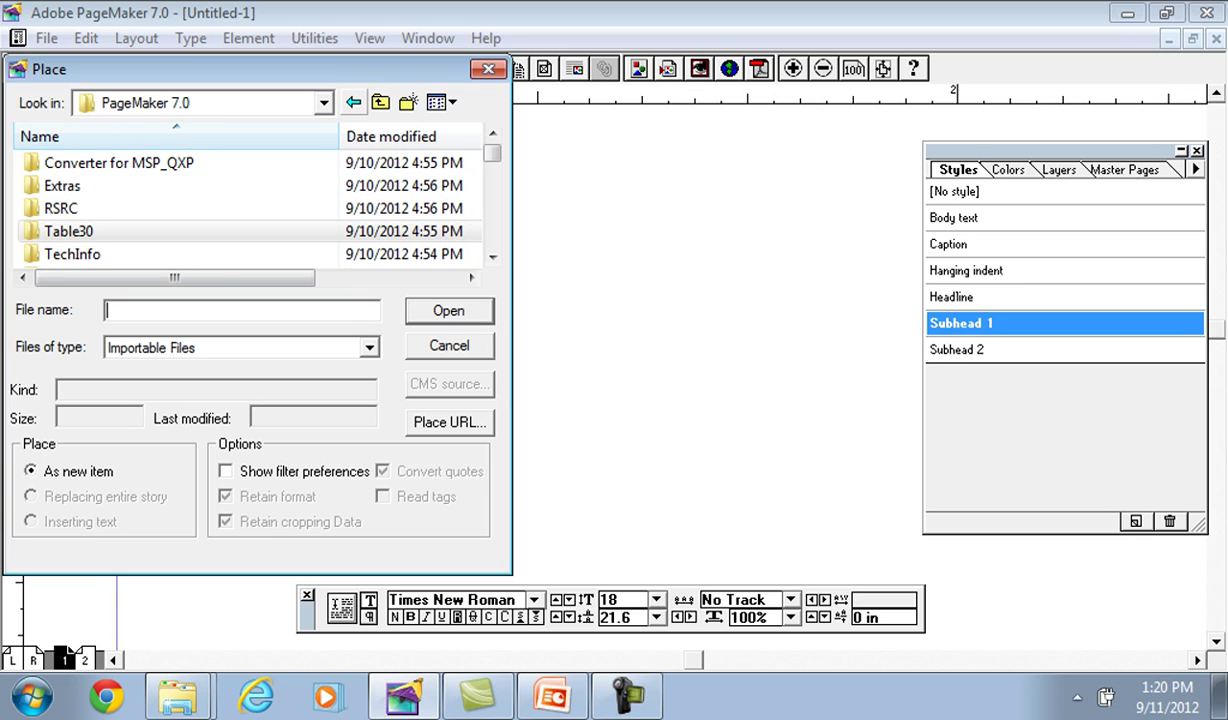
{"action": "key", "text": "BackSpace"}
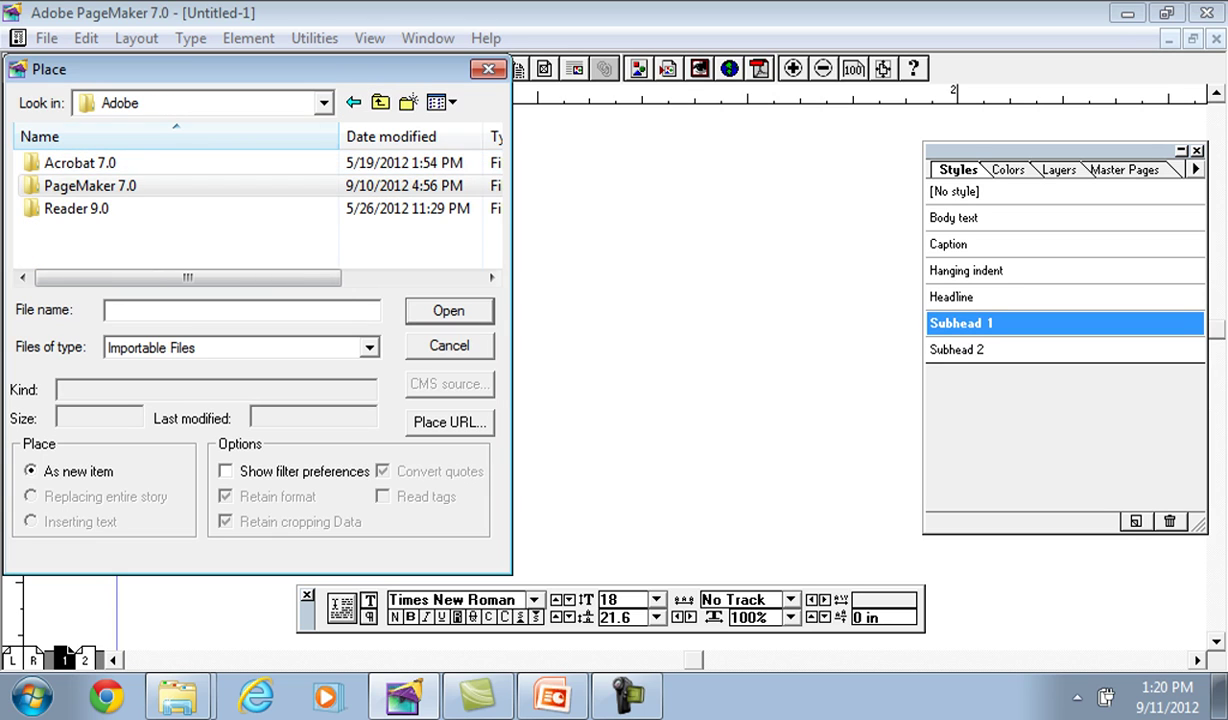
{"action": "key", "text": "BackSpace"}
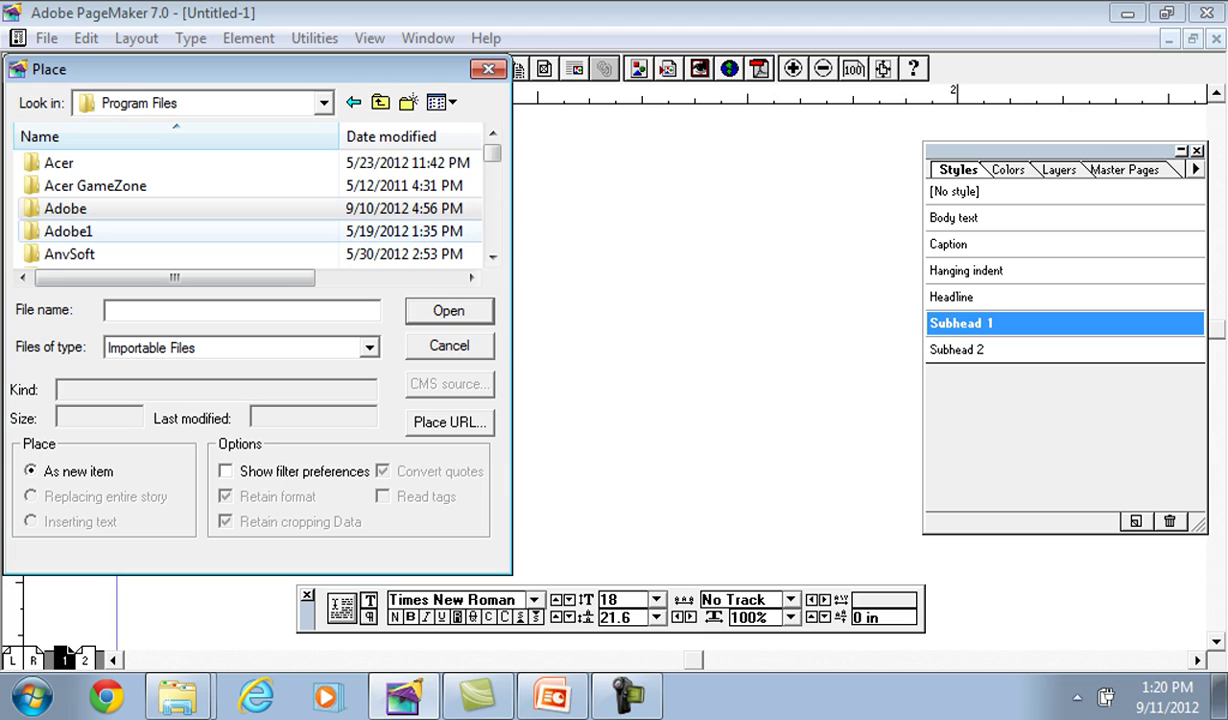
{"action": "left_click_drag", "start_coordinate": [374, 231], "coordinate": [377, 163]}
{"action": "left_click", "coordinate": [381, 102]}
{"action": "key", "text": "BackSpace"}
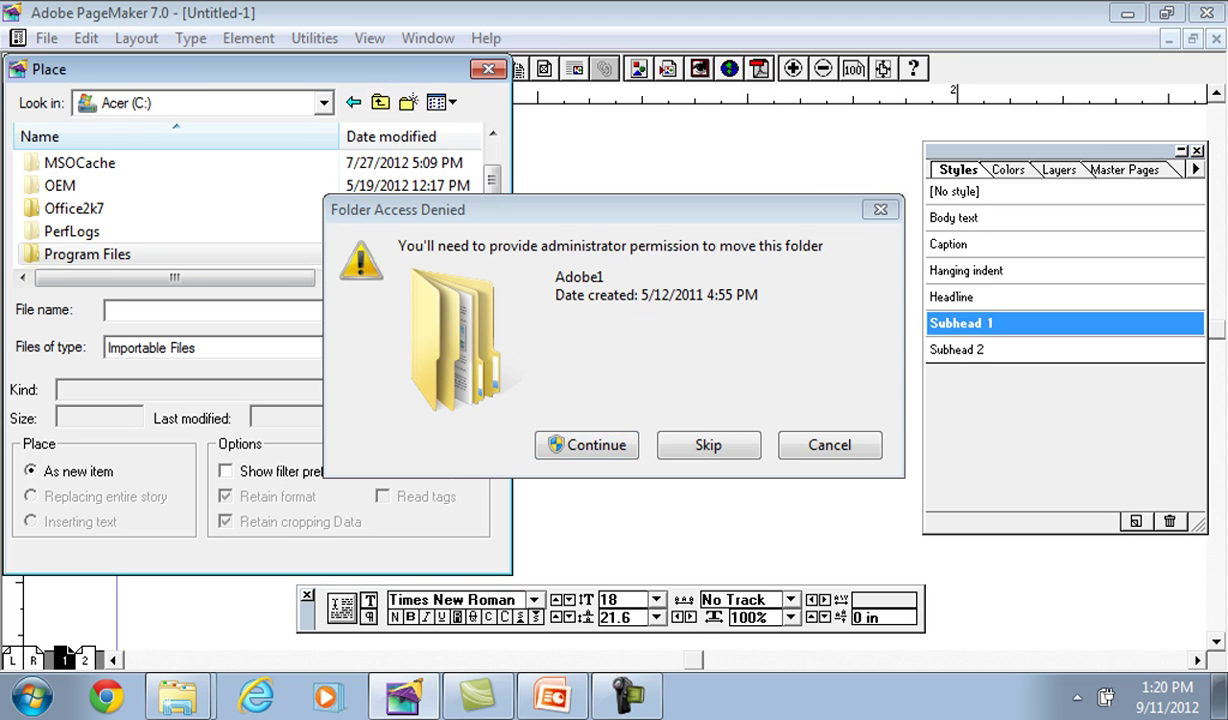
{"action": "left_click", "coordinate": [708, 445]}
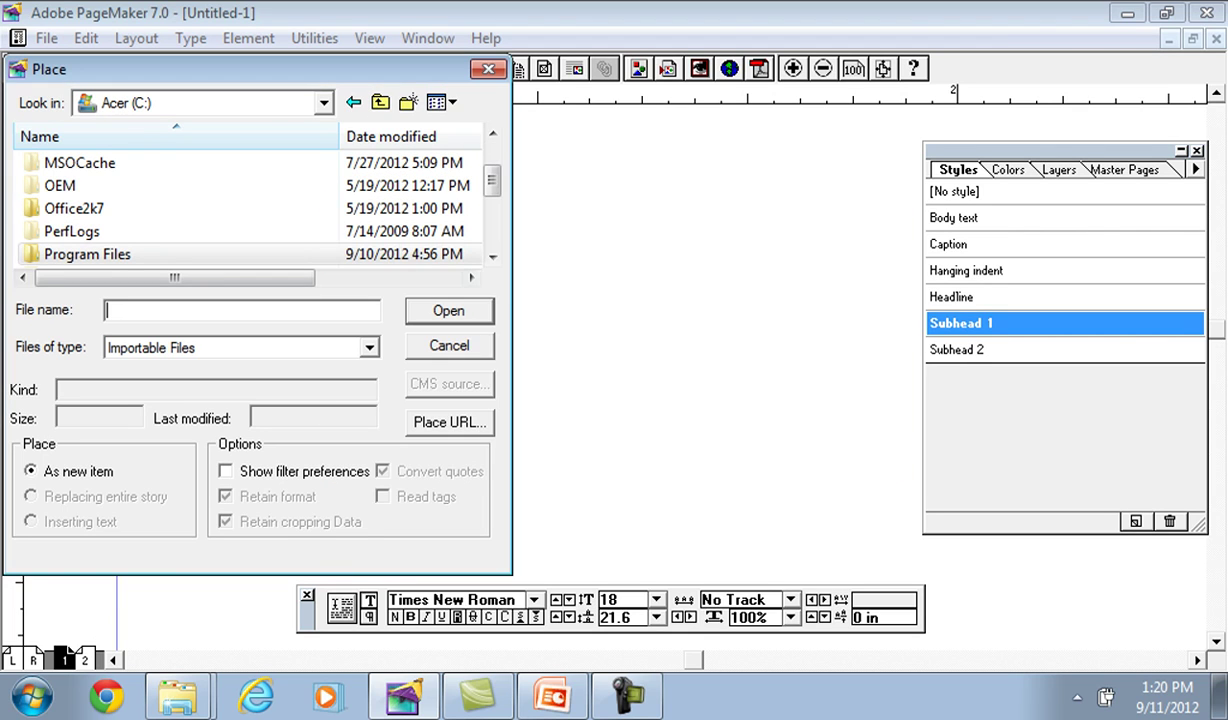
{"action": "key", "text": "BackSpace"}
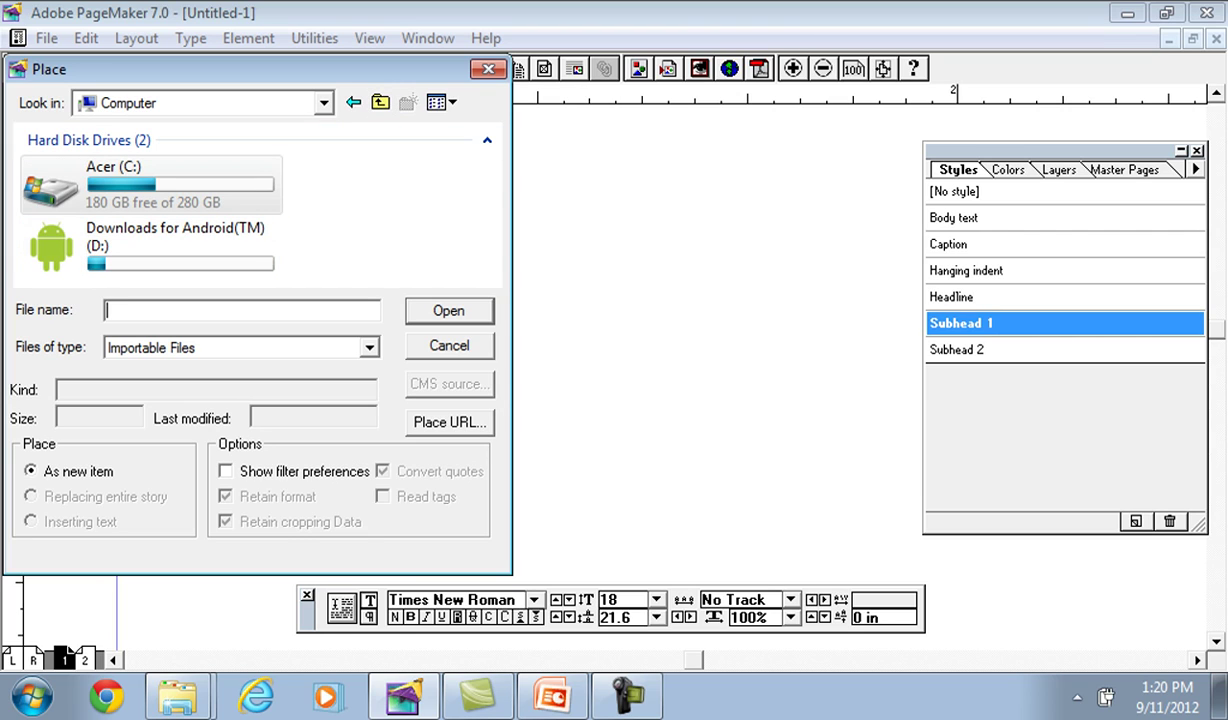
Step: Browse the folders on the Acer (C:) drive for a document to place and cancel without placing anything
{"action": "left_click", "coordinate": [150, 185]}
{"action": "key", "text": "Return"}
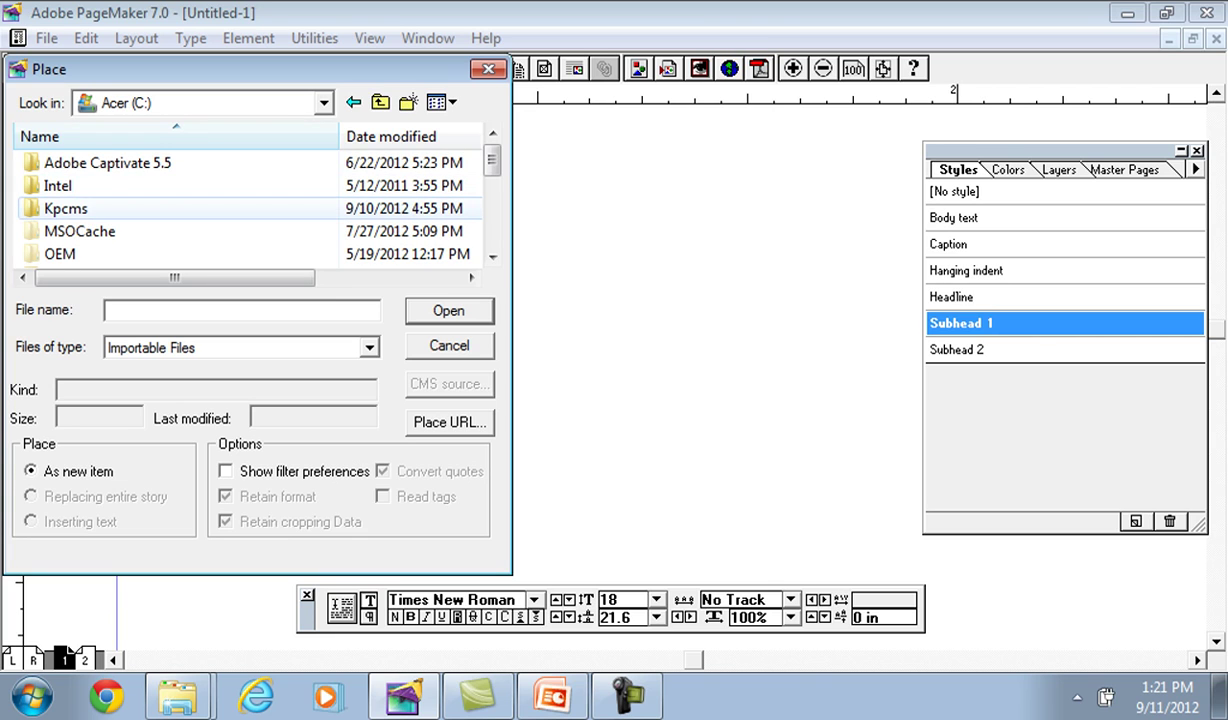
{"action": "scroll", "coordinate": [150, 250], "scroll_direction": "down", "scroll_amount": 1}
{"action": "key", "text": "Down"}
{"action": "key", "text": "Down"}
{"action": "key", "text": "Down"}
{"action": "key", "text": "Down"}
{"action": "key", "text": "Down"}
{"action": "key", "text": "Down"}
{"action": "key", "text": "Down"}
{"action": "key", "text": "Down"}
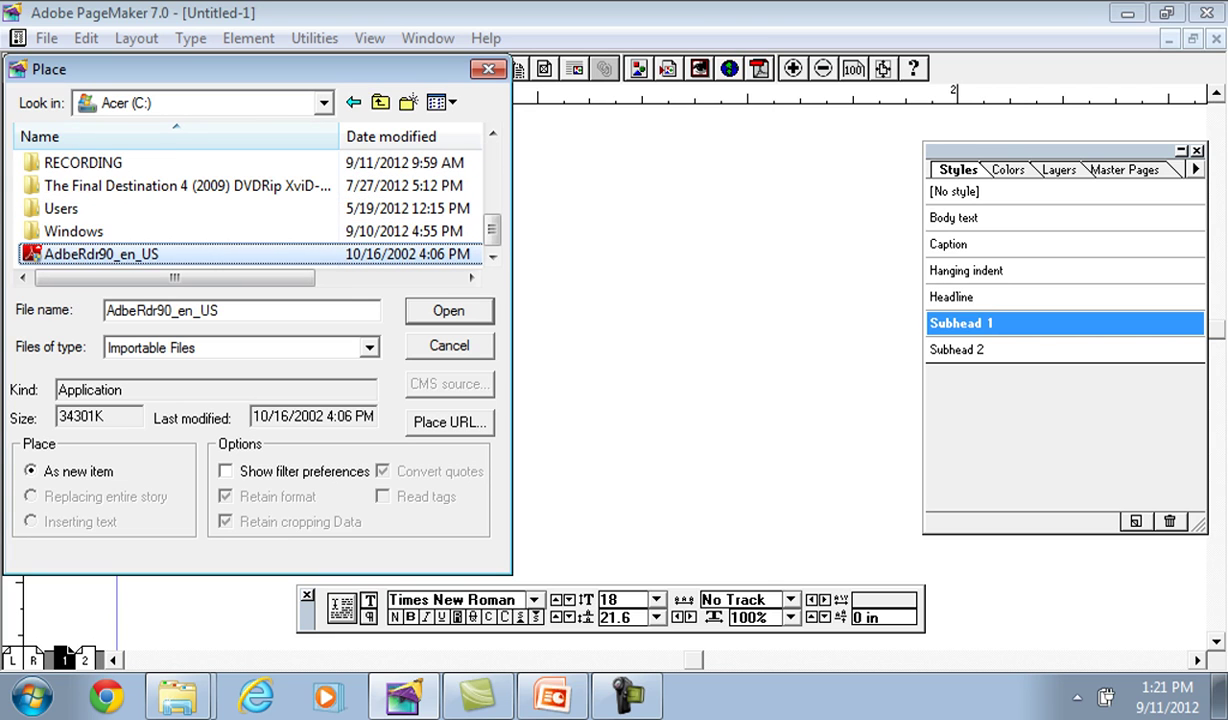
{"action": "key", "text": "Up"}
{"action": "key", "text": "Up"}
{"action": "key", "text": "Up"}
{"action": "key", "text": "Up"}
{"action": "key", "text": "Up"}
{"action": "key", "text": "Up"}
{"action": "key", "text": "Up"}
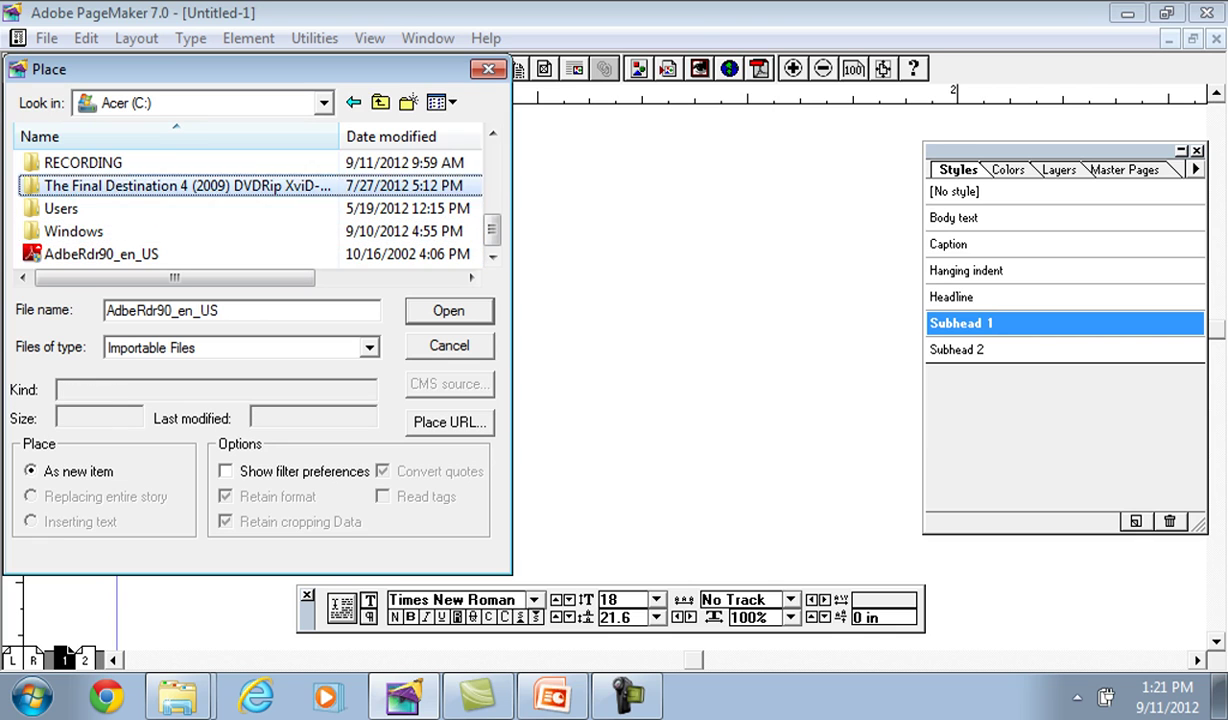
{"action": "key", "text": "Up"}
{"action": "key", "text": "Up"}
{"action": "key", "text": "Down"}
{"action": "key", "text": "Down"}
{"action": "key", "text": "Down"}
{"action": "key", "text": "Down"}
{"action": "key", "text": "Down"}
{"action": "key", "text": "Down"}
{"action": "key", "text": "Down"}
{"action": "key", "text": "Down"}
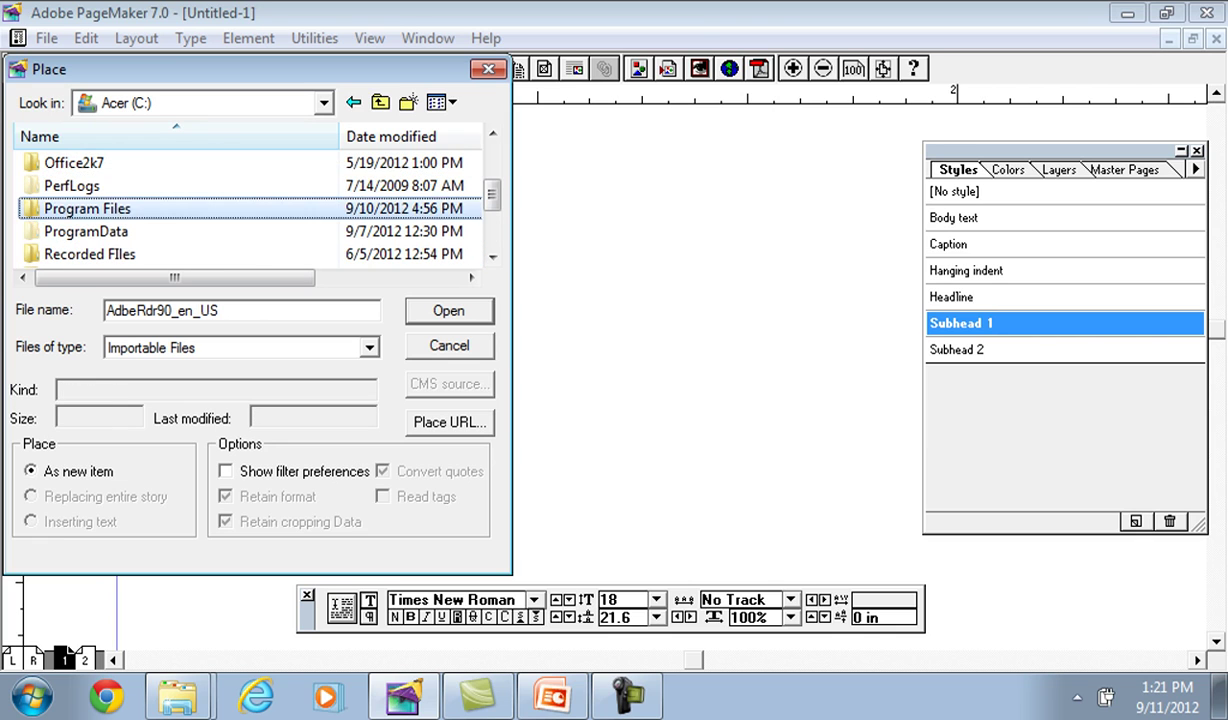
{"action": "key", "text": "Down"}
{"action": "key", "text": "Up"}
{"action": "key", "text": "Up"}
{"action": "key", "text": "Up"}
{"action": "key", "text": "Up"}
{"action": "key", "text": "Up"}
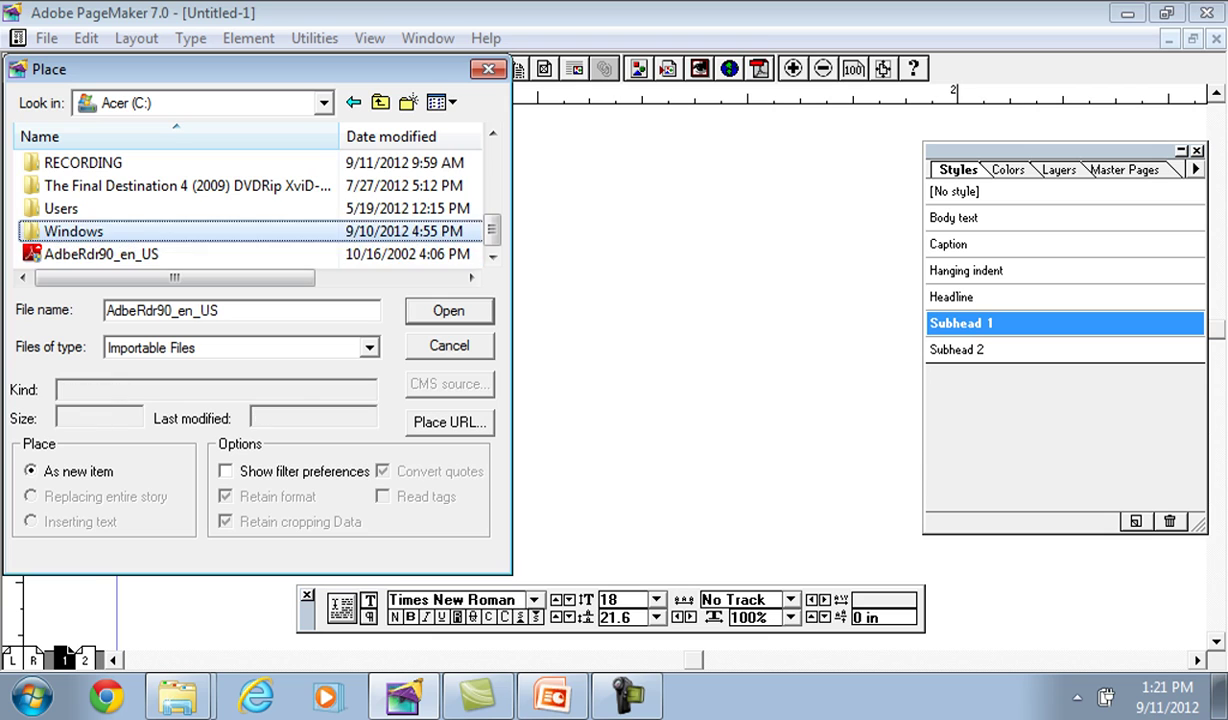
{"action": "key", "text": "Up"}
{"action": "key", "text": "Up"}
{"action": "key", "text": "Up"}
{"action": "key", "text": "Up"}
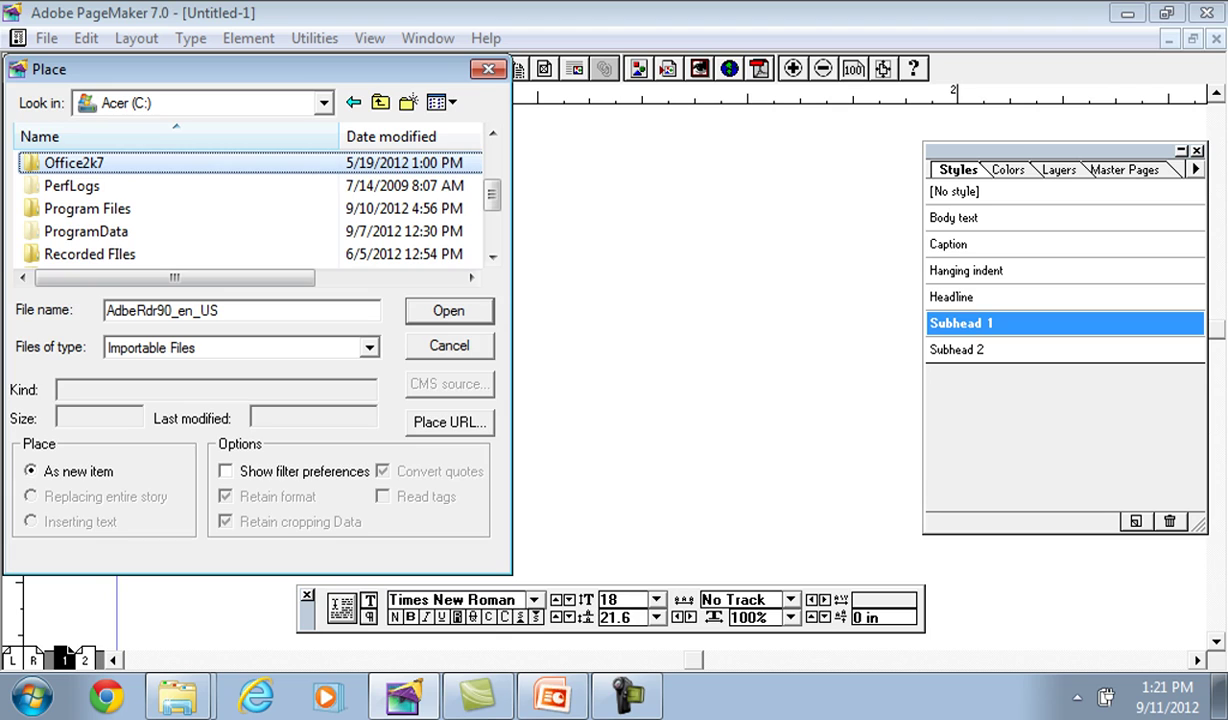
{"action": "key", "text": "Escape"}
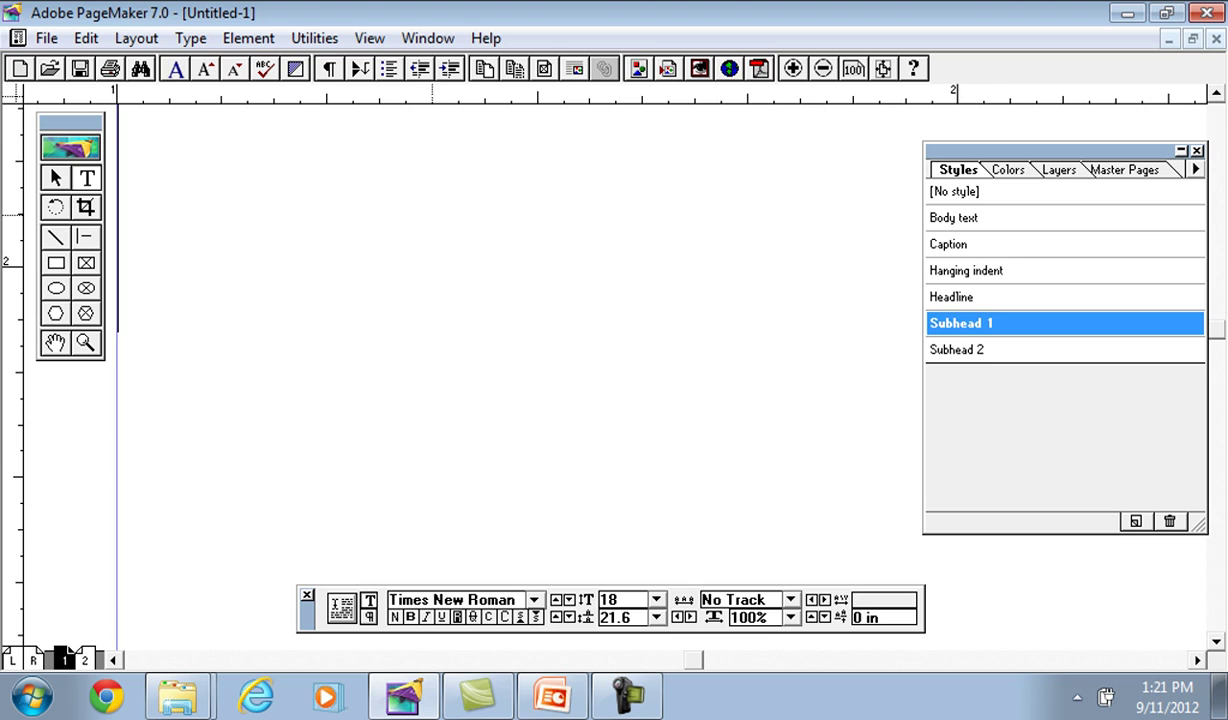
Step: Review the publication's preferences, view commands and document setup, leaving all settings as they are
{"action": "key", "text": "ctrl+k"}
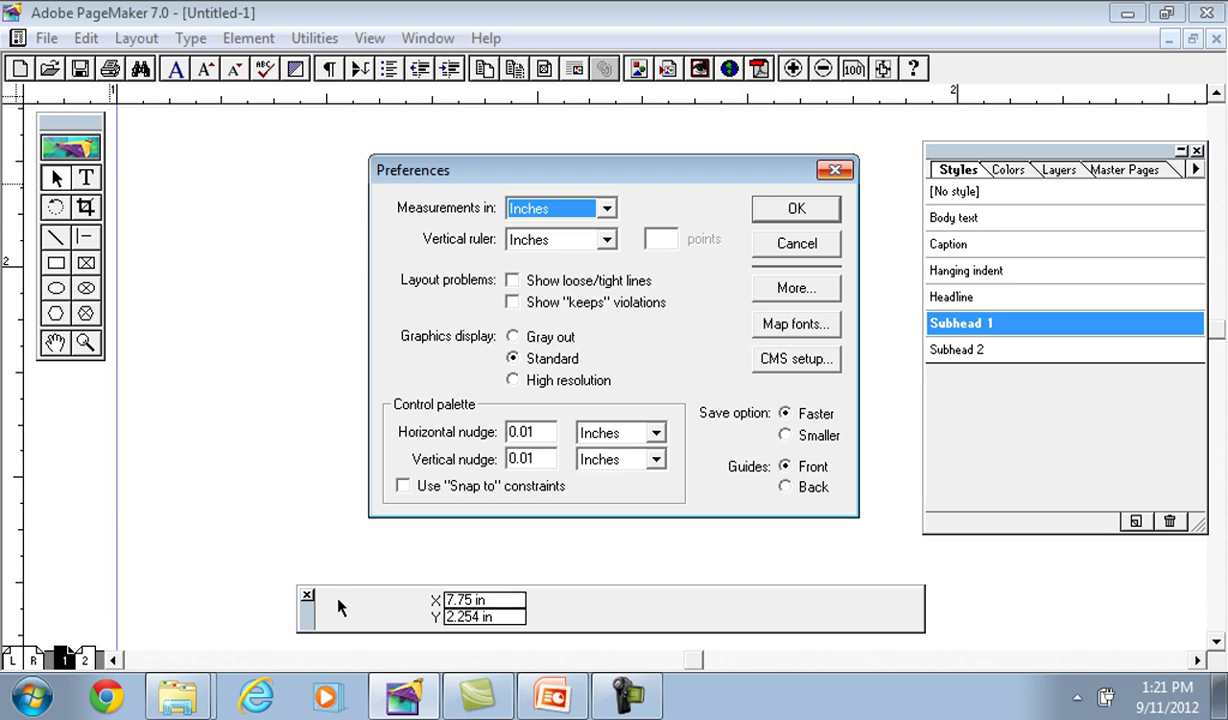
{"action": "key", "text": "Return"}
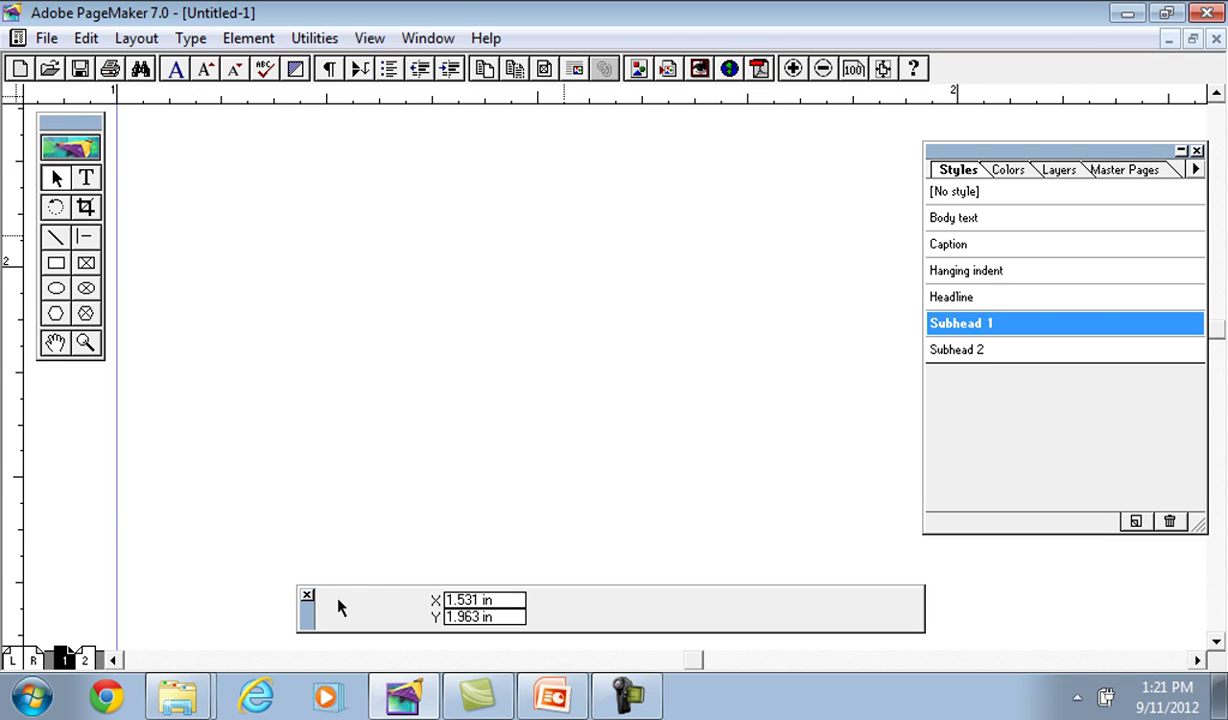
{"action": "key", "text": "alt+w"}
{"action": "left_click", "coordinate": [428, 39]}
{"action": "key", "text": "Left"}
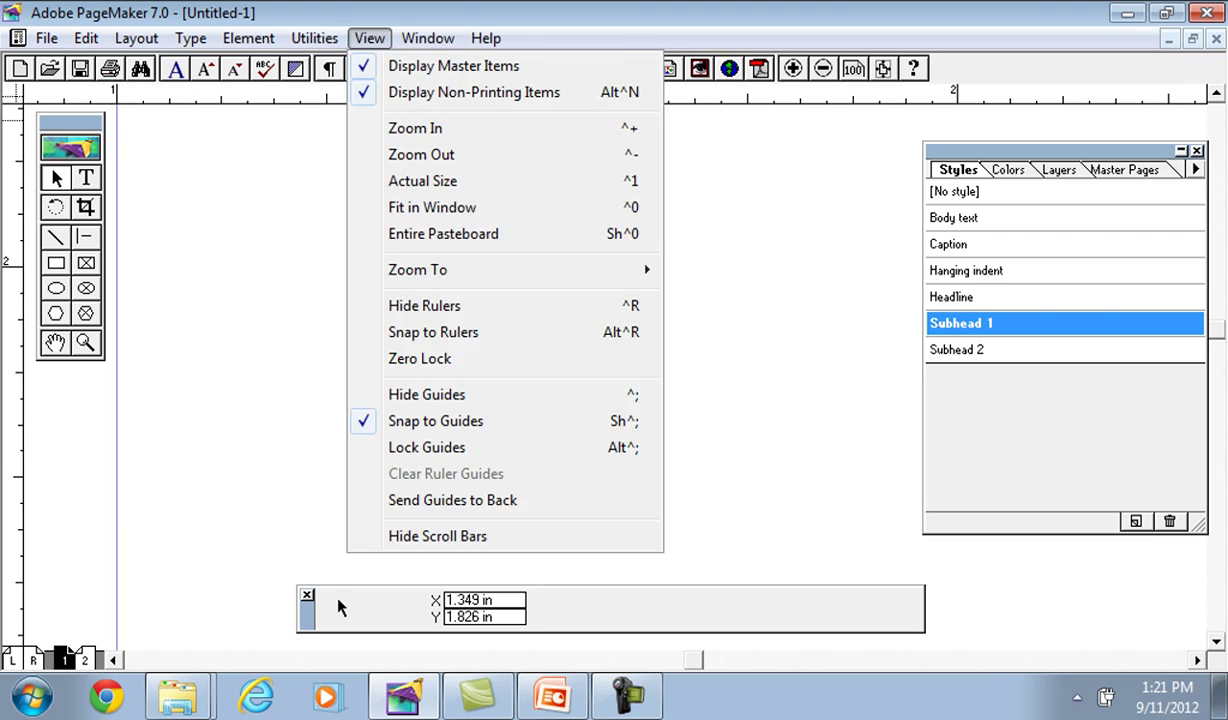
{"action": "key", "text": "Escape"}
{"action": "key", "text": "Escape"}
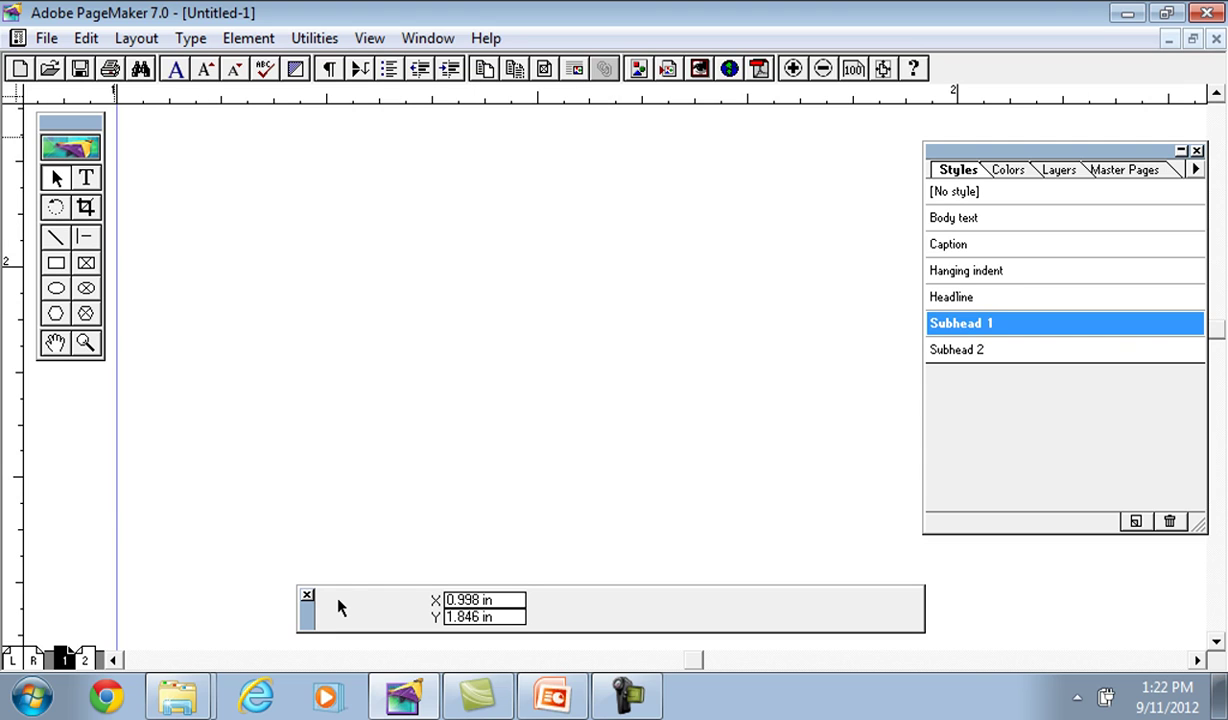
{"action": "key", "text": "ctrl+shift+p"}
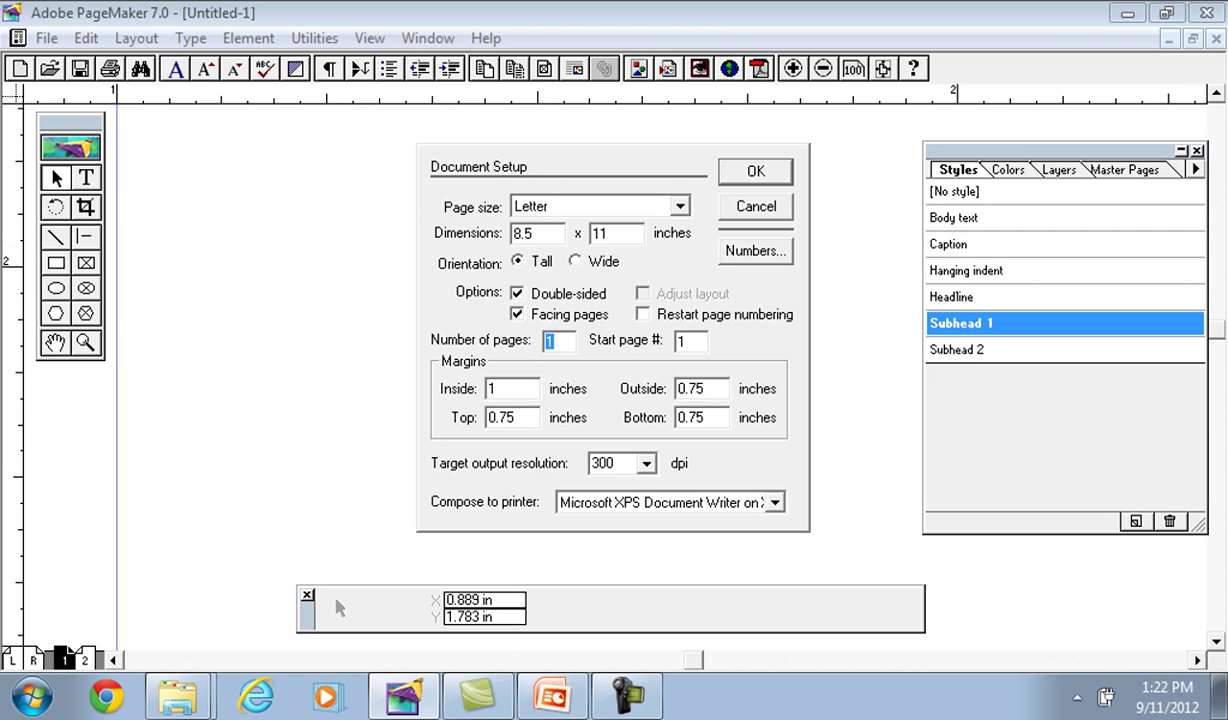
{"action": "key", "text": "Return"}
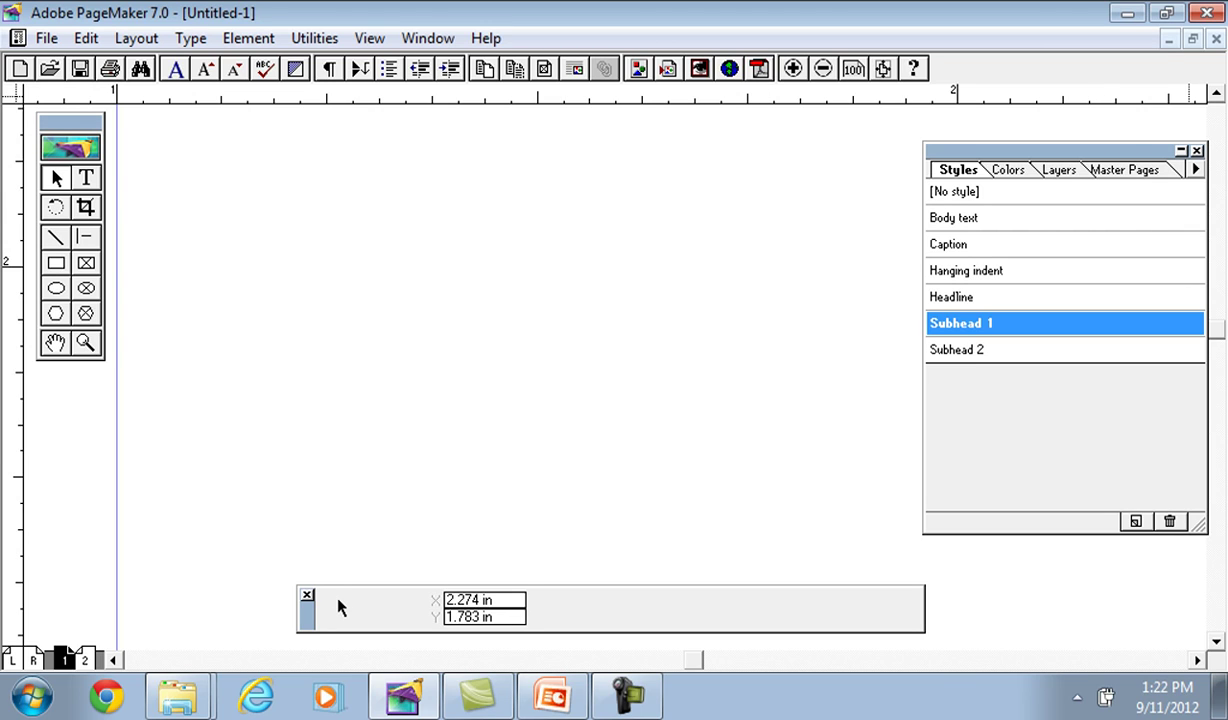
Step: Minimize the publication window inside the workspace and move its minimized title bar slightly upward
{"action": "left_click", "coordinate": [1192, 39]}
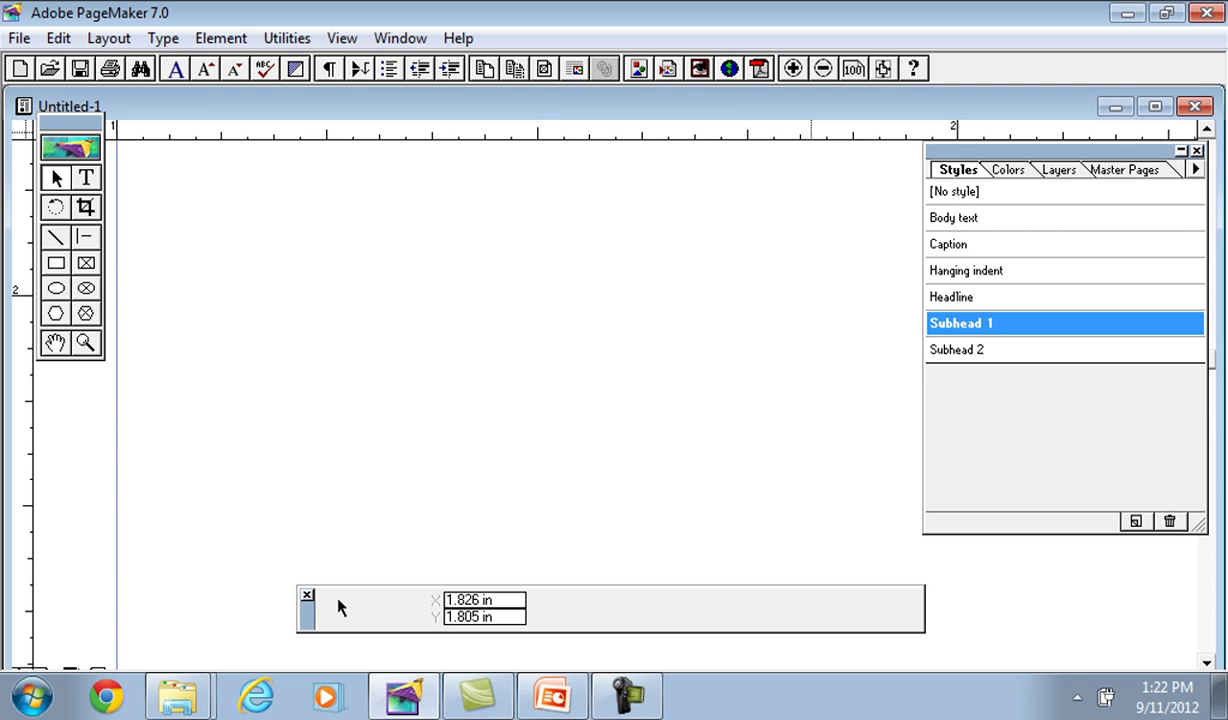
{"action": "left_click", "coordinate": [1156, 107]}
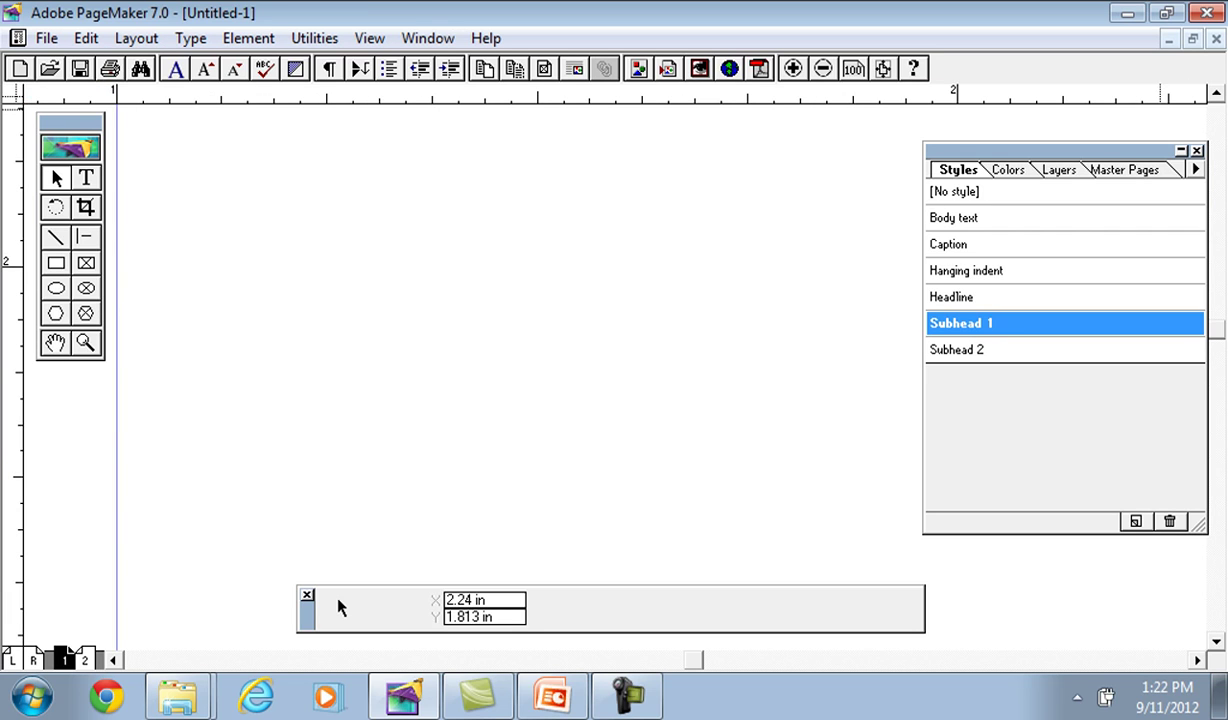
{"action": "left_click", "coordinate": [1193, 39]}
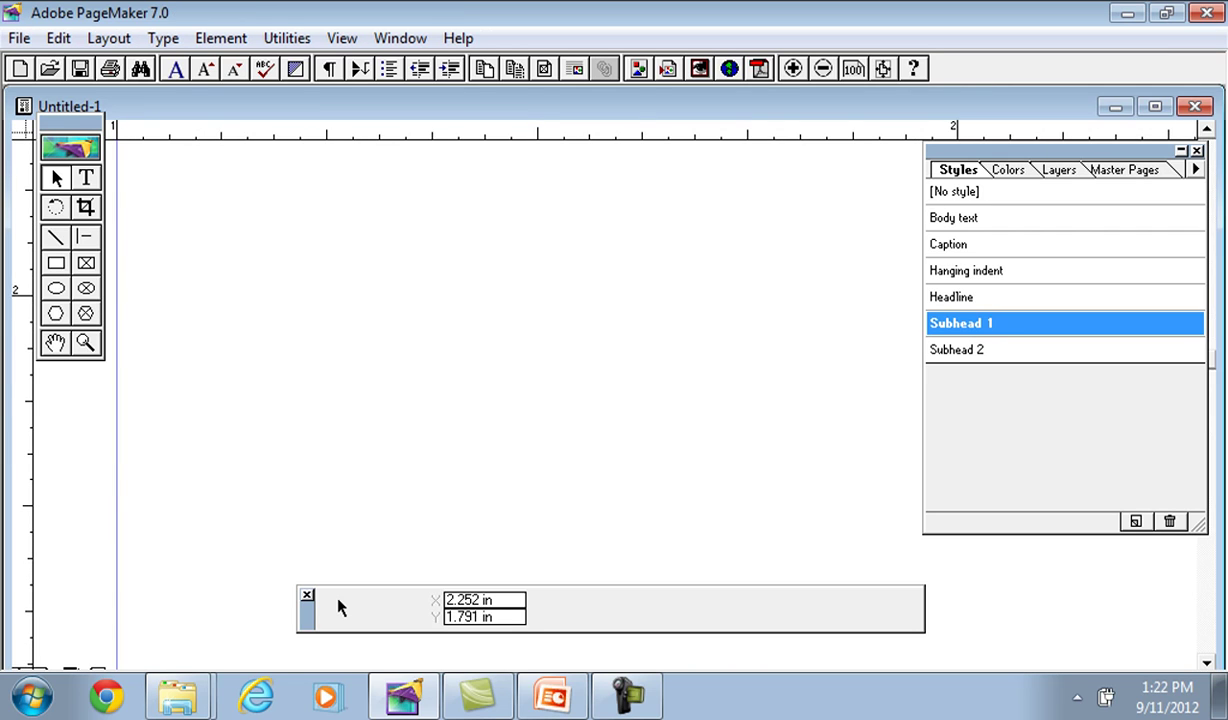
{"action": "left_click", "coordinate": [1116, 107]}
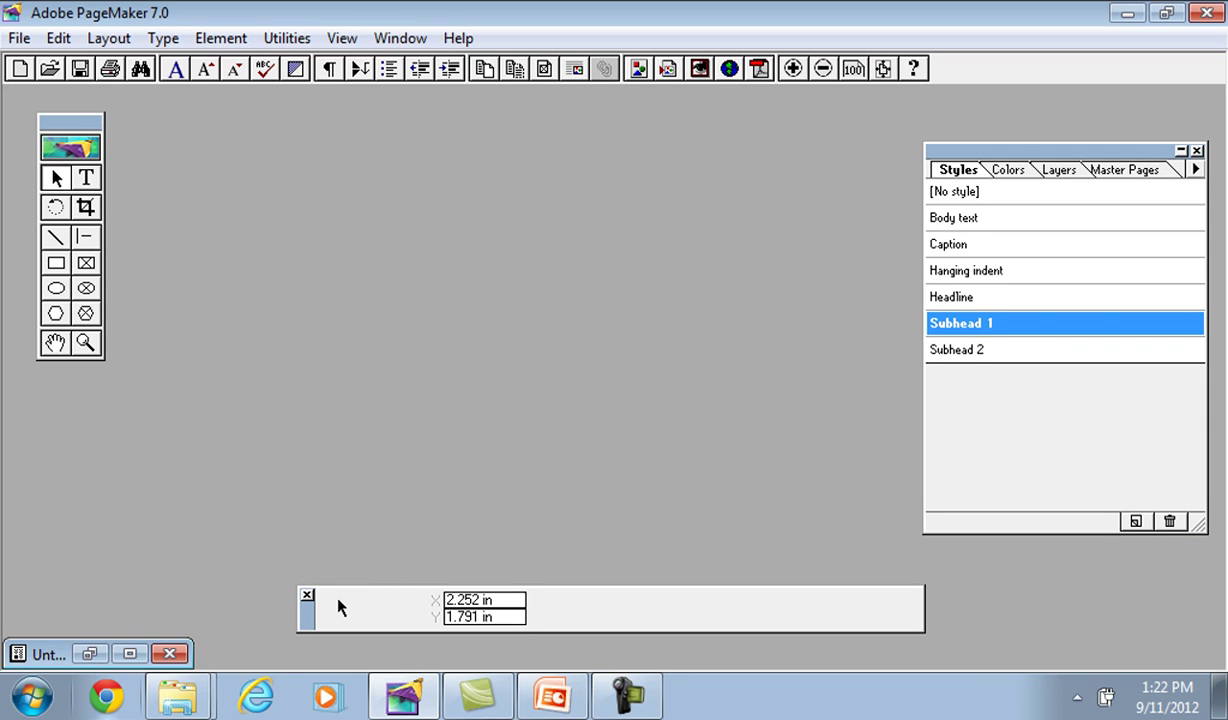
{"action": "left_click_drag", "start_coordinate": [46, 654], "coordinate": [45, 607]}
Step: Create a second one-page Letter publication with the default settings and minimize its window
{"action": "left_click", "coordinate": [20, 69]}
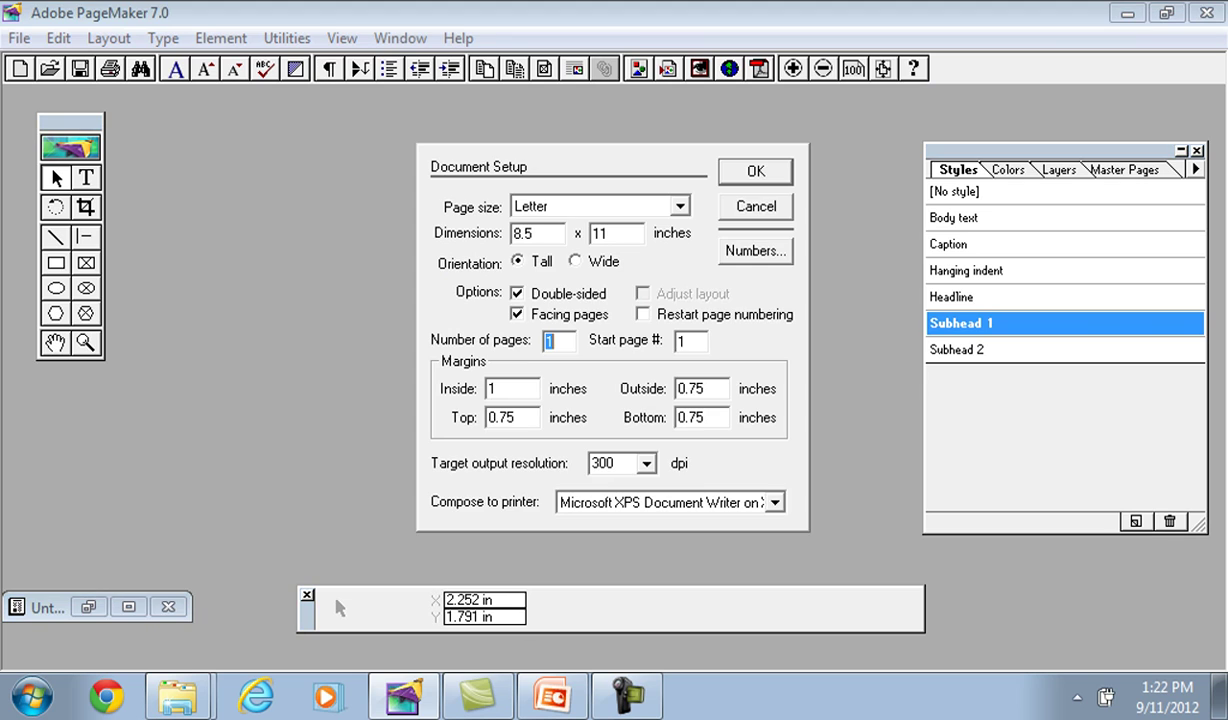
{"action": "key", "text": "Return"}
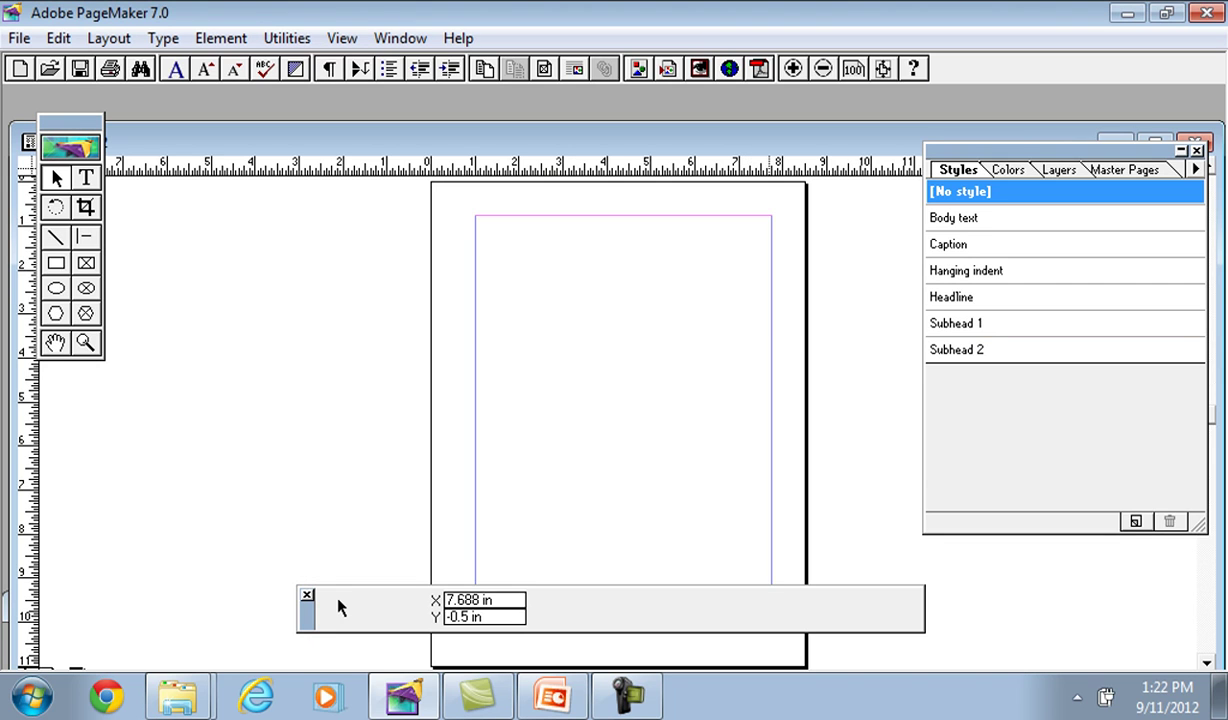
{"action": "left_click", "coordinate": [1115, 138]}
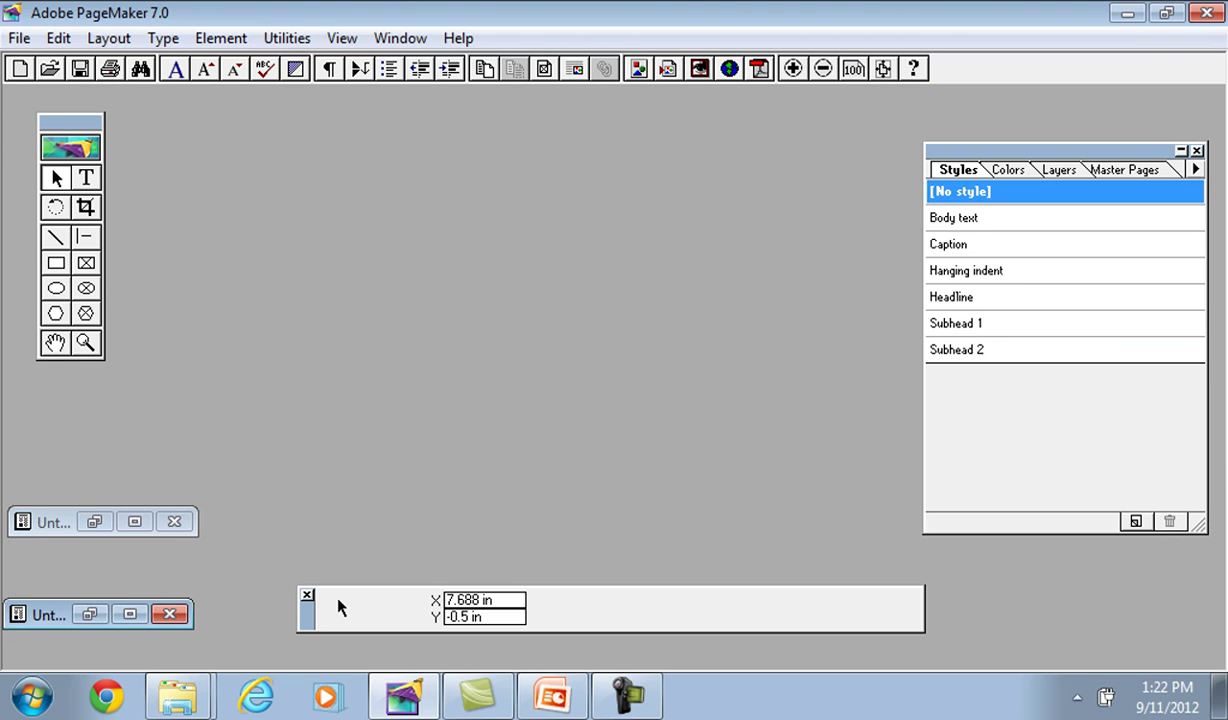
Step: Maximize the Untitled-1 publication and view page 2, returning to page 1
{"action": "left_click", "coordinate": [134, 521]}
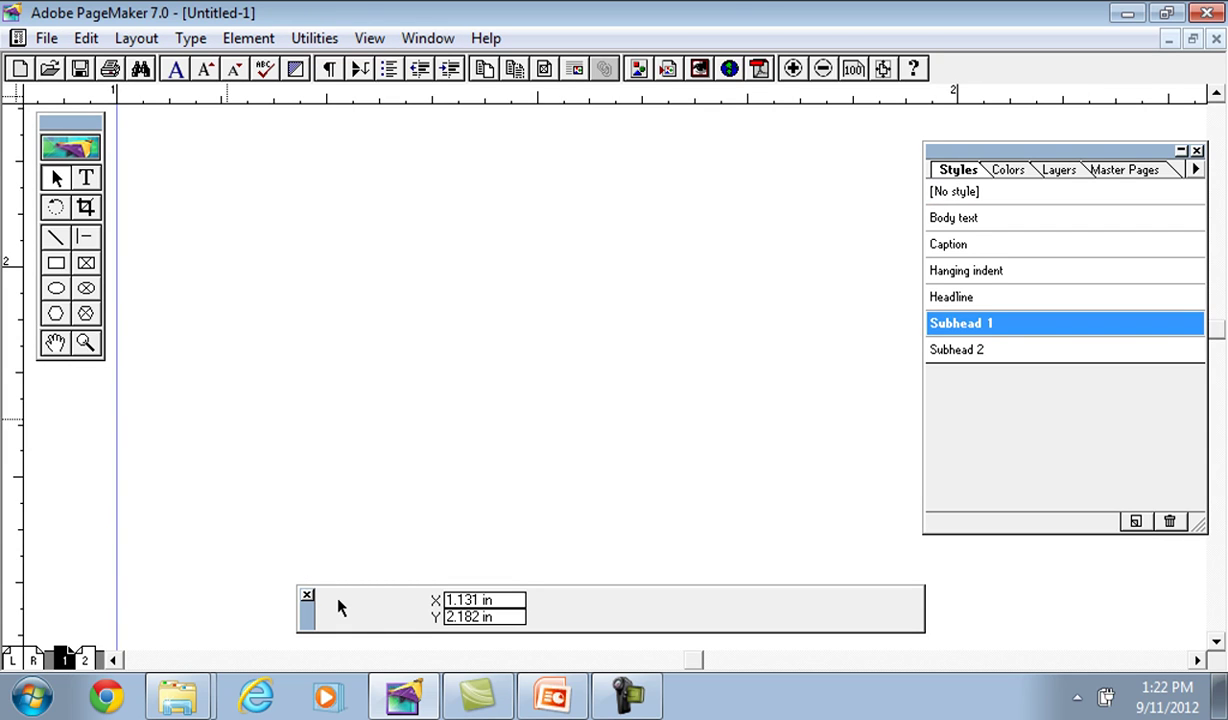
{"action": "left_click", "coordinate": [85, 660]}
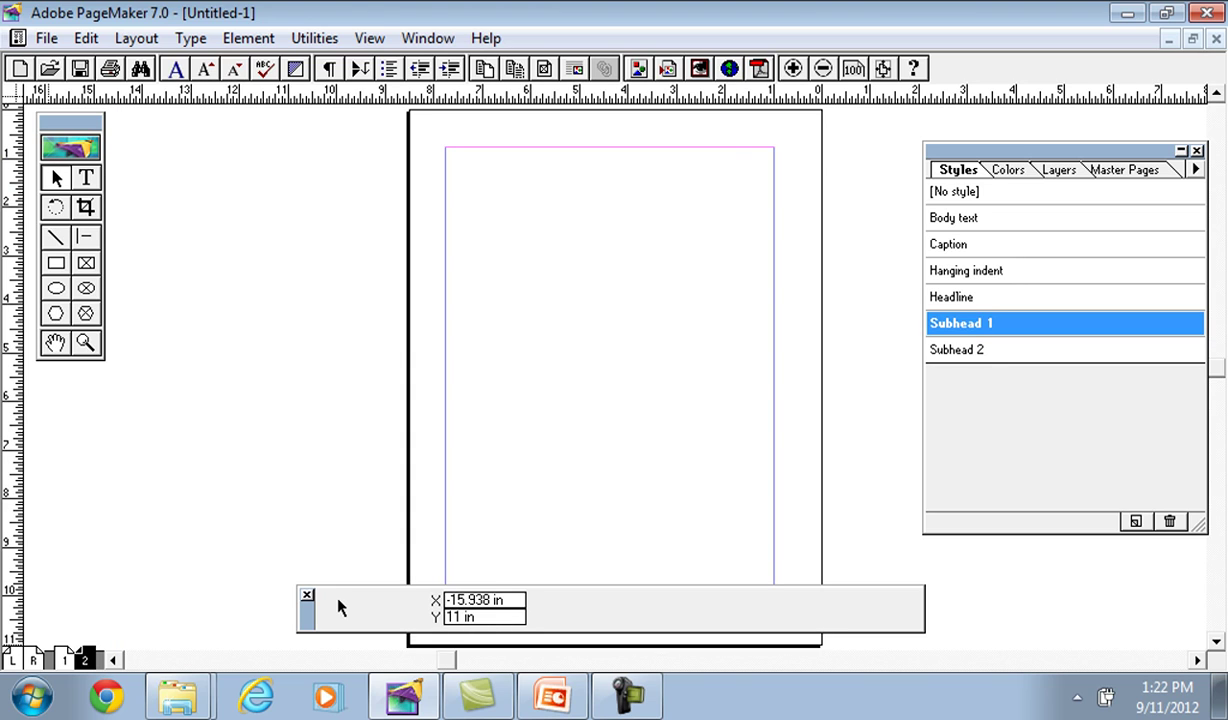
{"action": "left_click", "coordinate": [64, 660]}
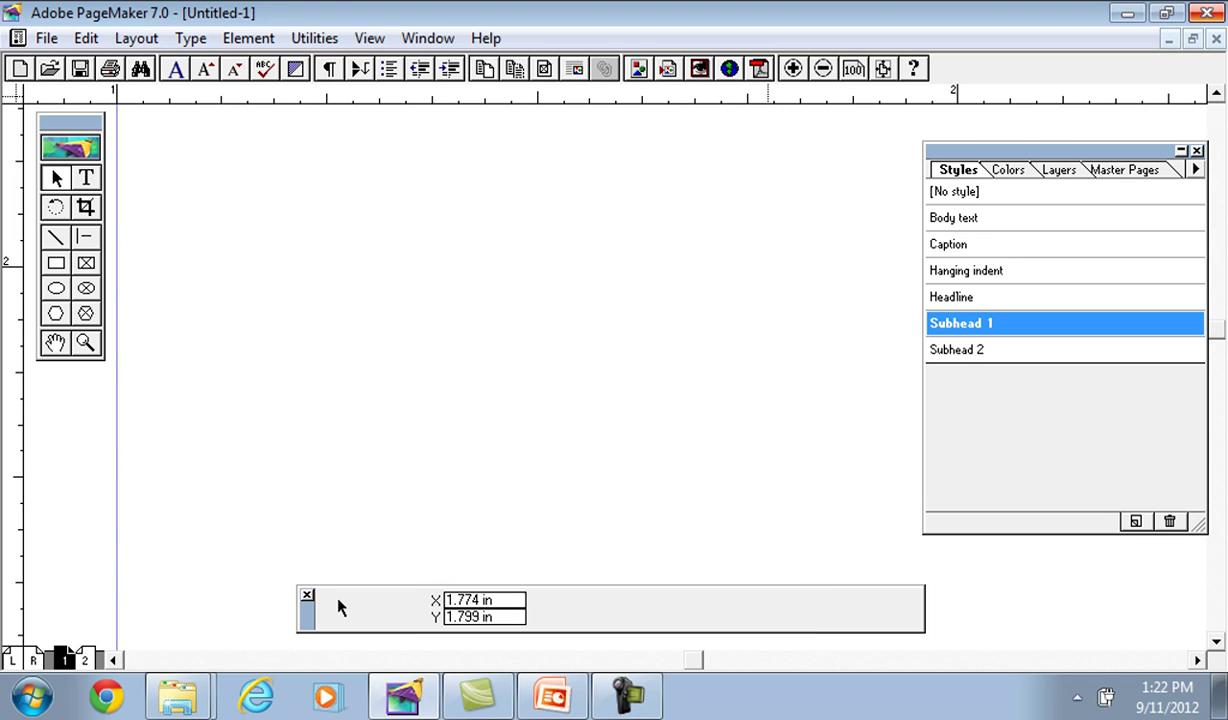
Step: Close PageMaker without saving Untitled-1 and return to the Documents library in Windows Explorer
{"action": "key", "text": "ctrl+w"}
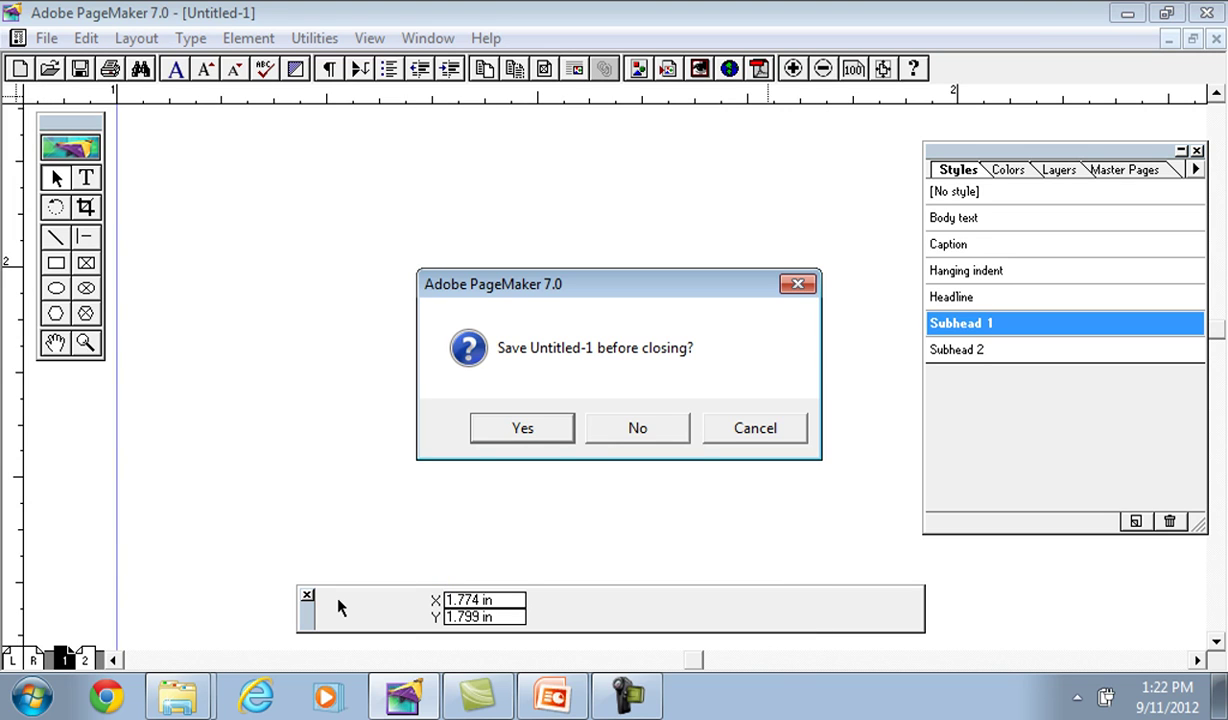
{"action": "key", "text": "Tab"}
{"action": "key", "text": "Return"}
{"action": "key", "text": "alt+Tab"}
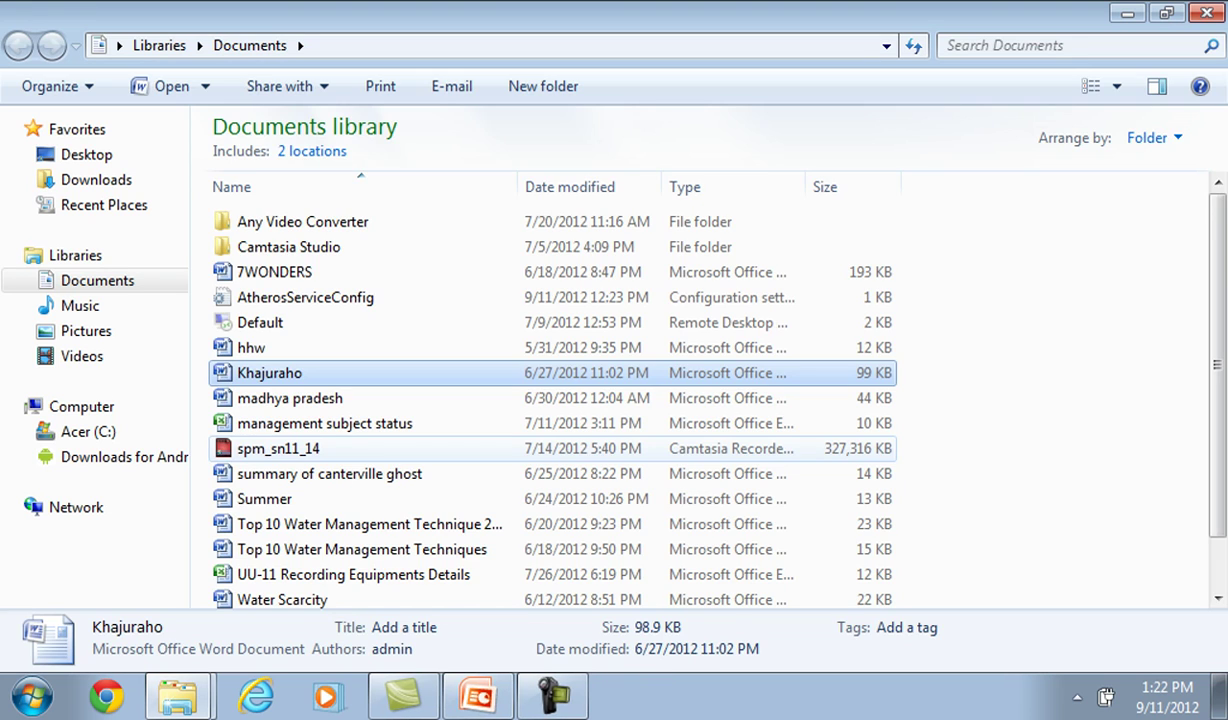
{"action": "left_click", "coordinate": [553, 696]}
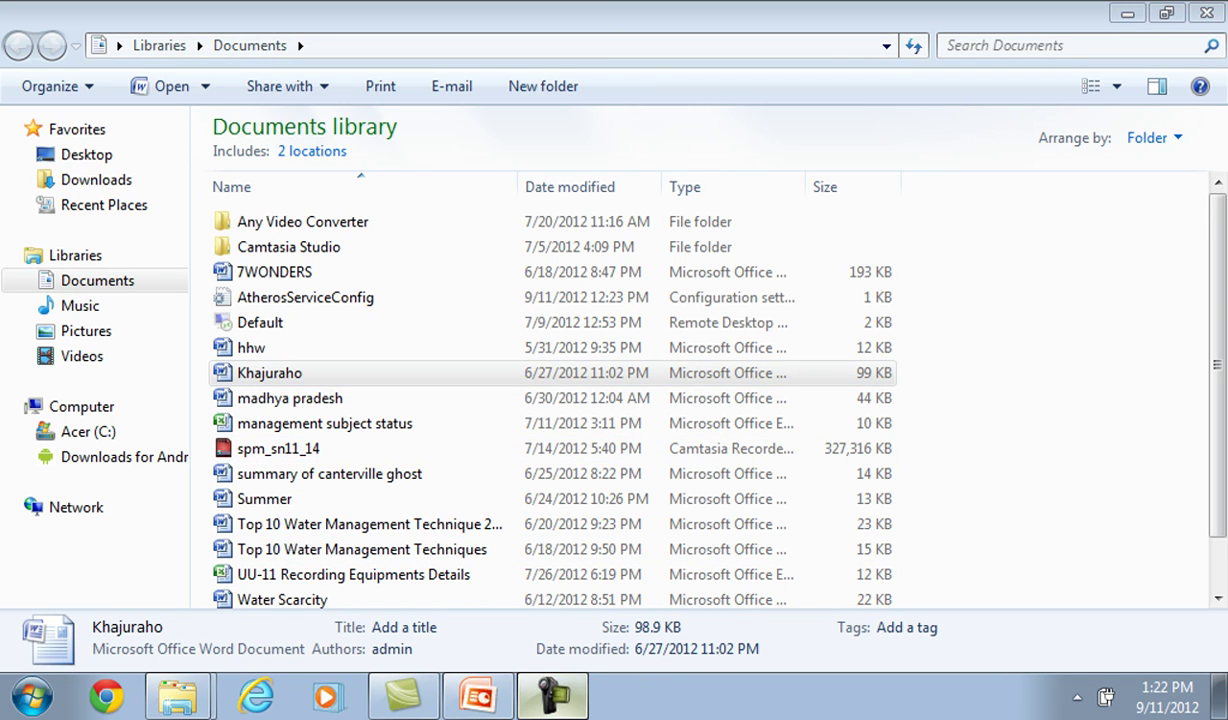